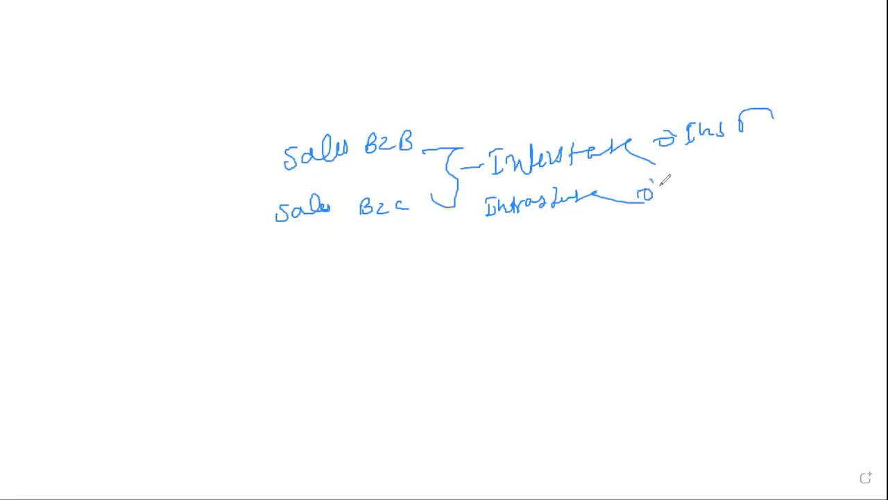
Handwrite the CGST and SGST entries beside Intrastate and bracket the Sales B2B and Sales B2C lines together.
mouse_move(678, 205)
mouse_down()
mouse_move(668, 231)
mouse_move(696, 229)
mouse_up()
mouse_move(703, 197)
mouse_down()
mouse_move(719, 234)
mouse_move(766, 207)
mouse_up()
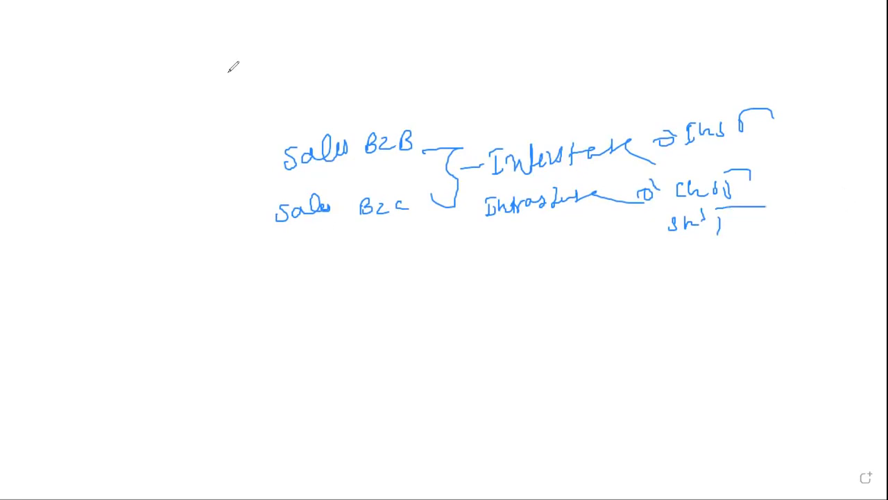
mouse_move(262, 161)
mouse_down()
mouse_move(228, 174)
mouse_move(259, 236)
mouse_up()
Sketch circled marks beneath the Sales B2C line and add a second bracket around the two Sales lines.
mouse_move(306, 255)
mouse_down()
mouse_move(303, 286)
mouse_move(310, 275)
mouse_up()
mouse_move(311, 256)
mouse_down()
mouse_move(288, 283)
mouse_move(306, 294)
mouse_up()
drag(382, 270, 368, 333)
drag(327, 284, 372, 347)
drag(376, 292, 366, 337)
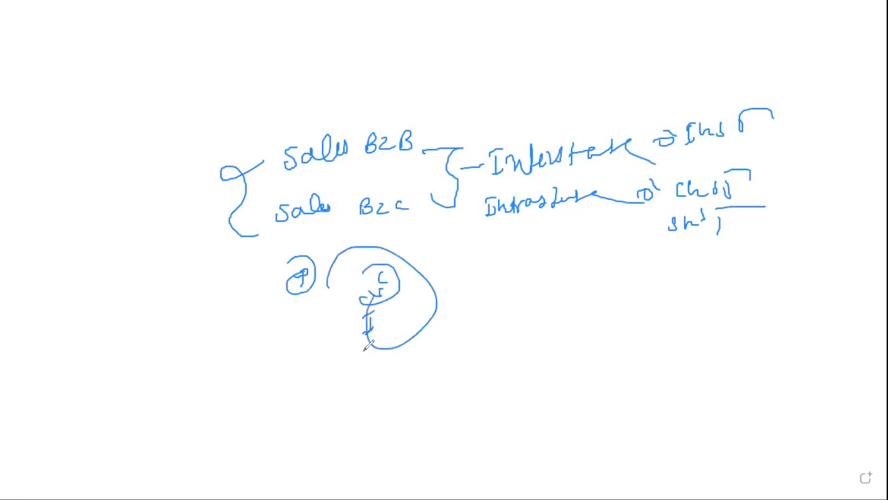
mouse_move(207, 151)
mouse_down()
mouse_move(270, 147)
mouse_move(243, 229)
mouse_up()
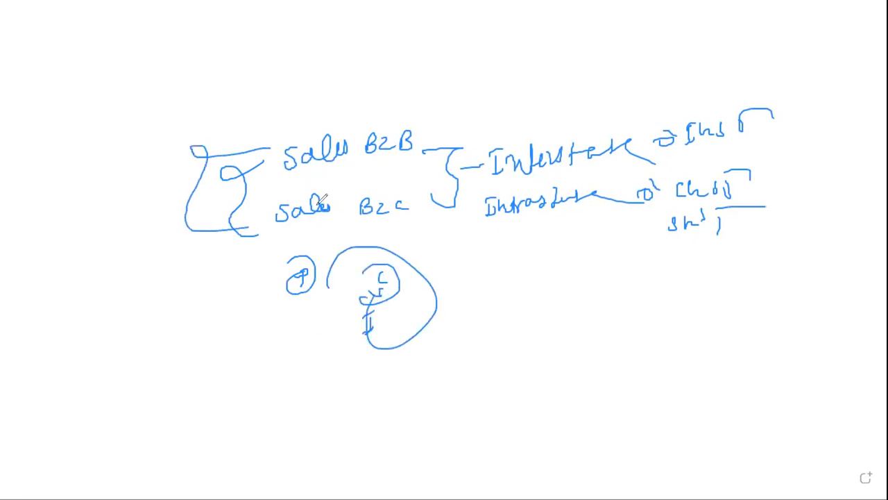
Handwrite "Auto GST" in the empty area below Intrastate and underline it.
mouse_move(526, 322)
mouse_down()
mouse_move(541, 293)
mouse_move(548, 319)
mouse_up()
mouse_move(552, 298)
mouse_down()
mouse_move(555, 313)
mouse_move(666, 293)
mouse_up()
drag(512, 358, 659, 342)
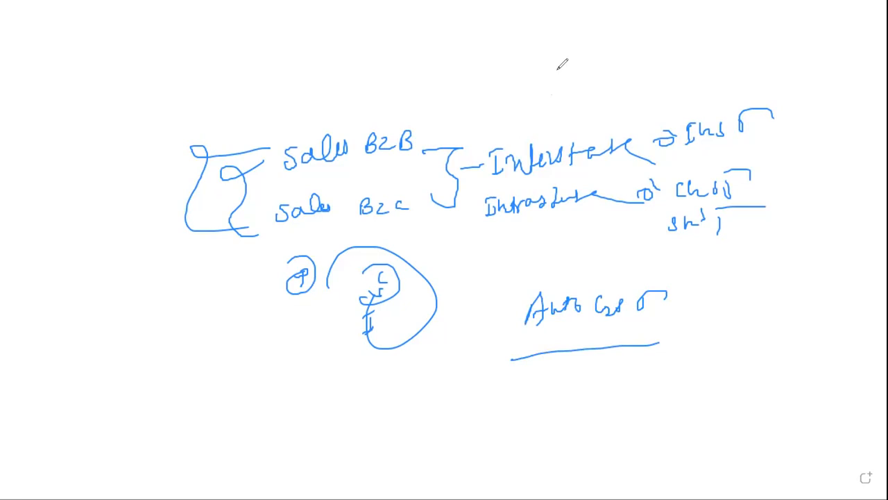
Draw two circled I marks above Interstate, underline Intrastate, and brace its CGST and SGST entries.
mouse_move(534, 100)
mouse_down()
mouse_move(532, 109)
mouse_move(535, 88)
mouse_up()
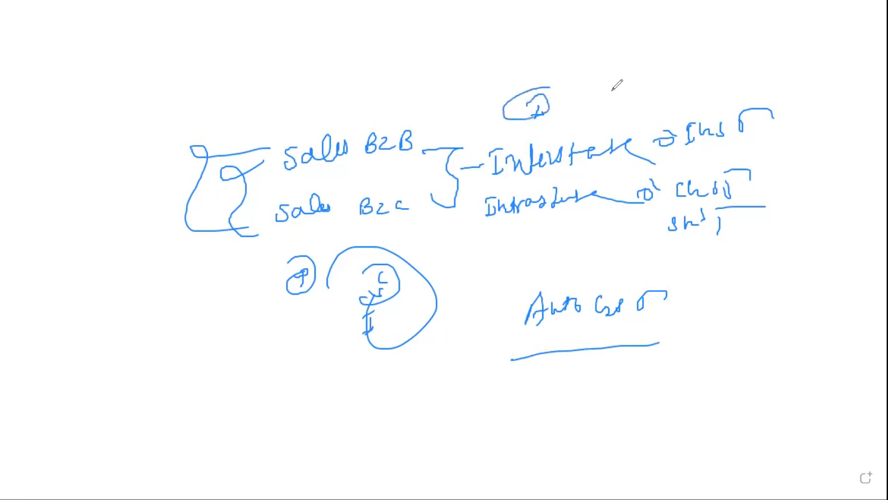
mouse_move(604, 90)
mouse_down()
mouse_move(609, 108)
mouse_move(612, 72)
mouse_up()
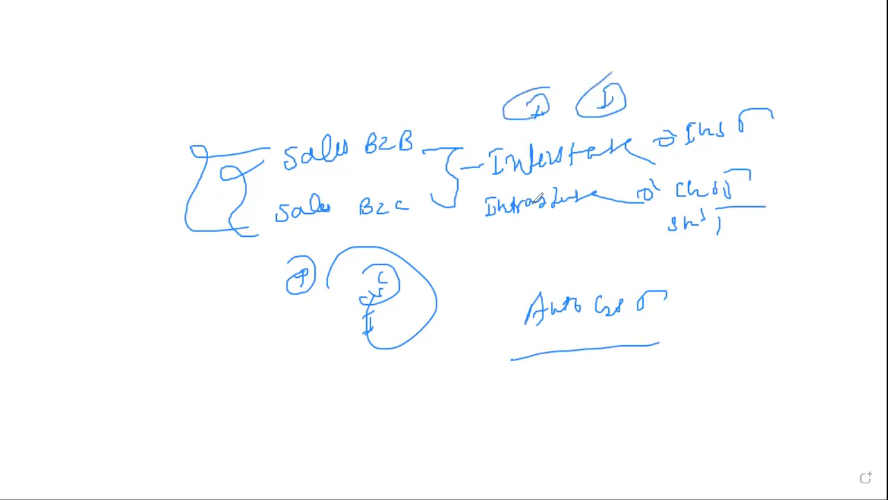
drag(482, 235, 576, 225)
mouse_move(748, 194)
mouse_down()
mouse_move(761, 186)
mouse_move(782, 236)
mouse_move(787, 224)
mouse_up()
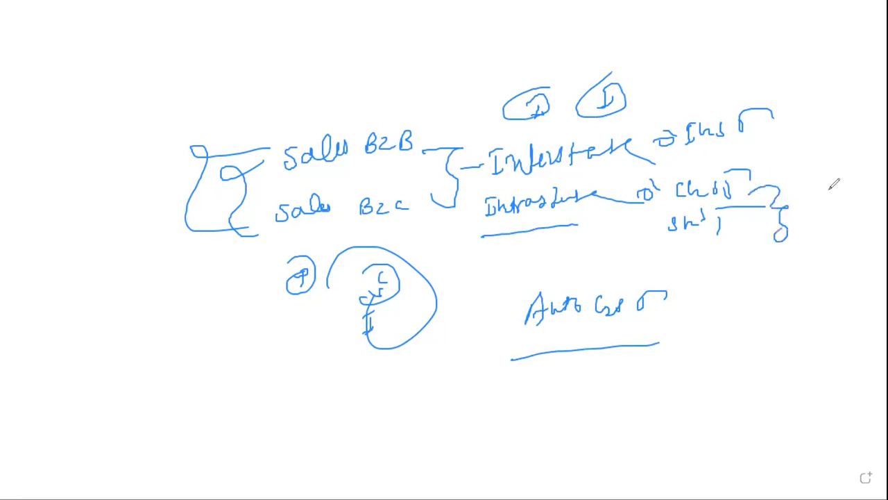
Circle the Auto GST note and underline the Sales B2B and Sales B2C lines.
mouse_move(492, 293)
mouse_down()
mouse_move(547, 270)
mouse_move(493, 361)
mouse_move(557, 287)
mouse_up()
drag(270, 179, 444, 160)
click(279, 243)
drag(278, 243, 476, 201)
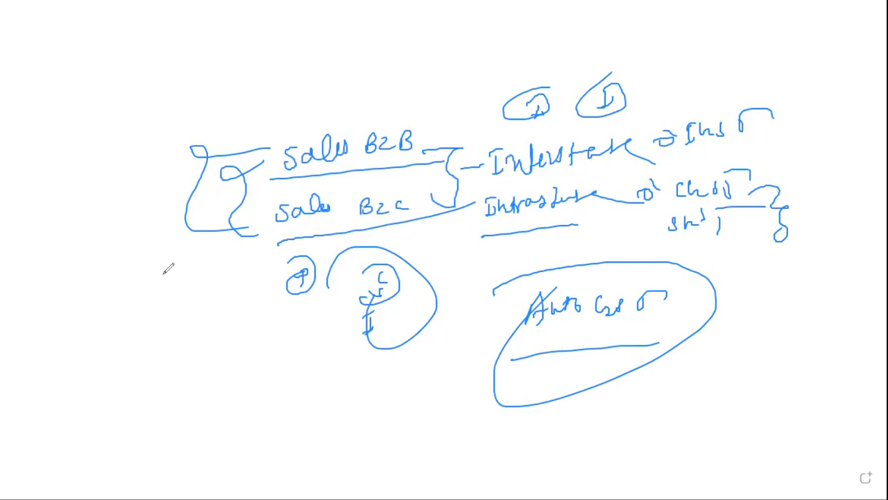
Handwrite an underlined note below the Sales brackets and add three circled marks beneath it.
mouse_move(93, 286)
mouse_down()
mouse_move(103, 306)
mouse_move(115, 287)
mouse_move(154, 283)
mouse_move(209, 300)
mouse_up()
drag(105, 337, 286, 313)
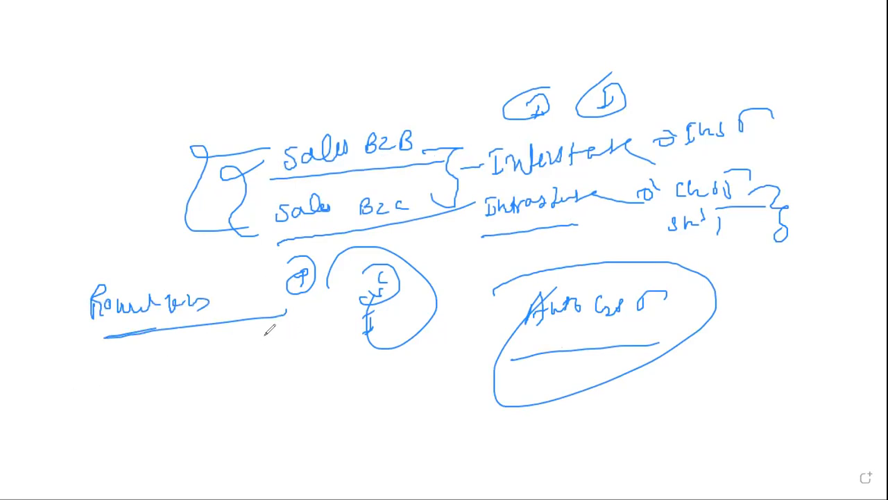
mouse_move(263, 376)
mouse_down()
mouse_move(258, 392)
mouse_move(278, 392)
mouse_move(262, 412)
mouse_up()
drag(282, 364, 265, 401)
mouse_move(391, 366)
mouse_down()
mouse_move(396, 394)
mouse_move(369, 408)
mouse_move(361, 440)
mouse_move(394, 423)
mouse_up()
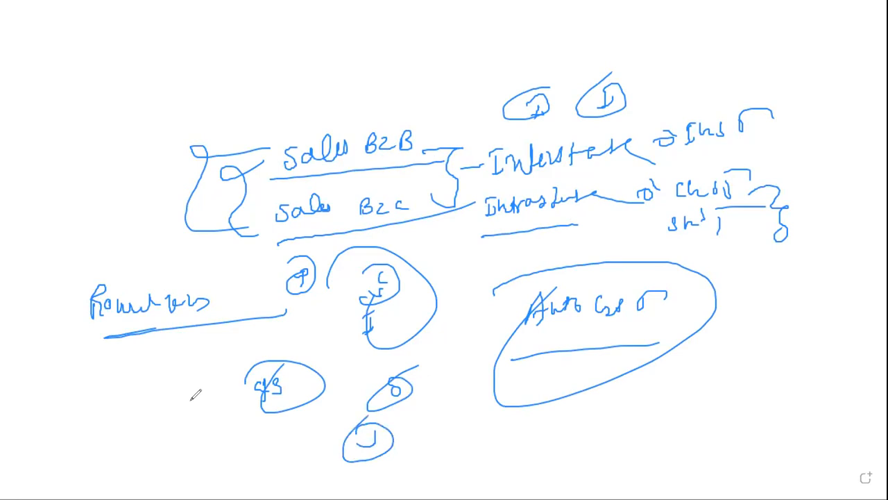
drag(83, 111, 85, 117)
drag(79, 101, 60, 97)
drag(81, 97, 86, 104)
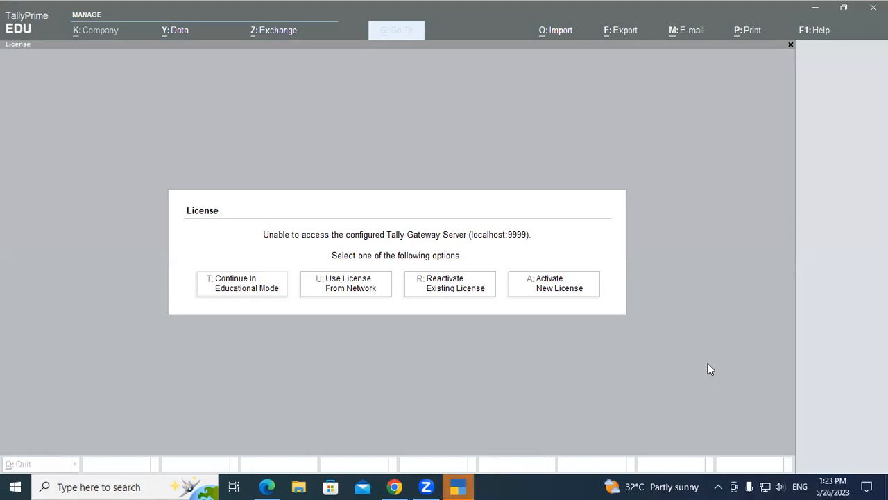
Switch to TallyPrime, continue in educational mode, and browse drive D:\ for company data.
click(243, 292)
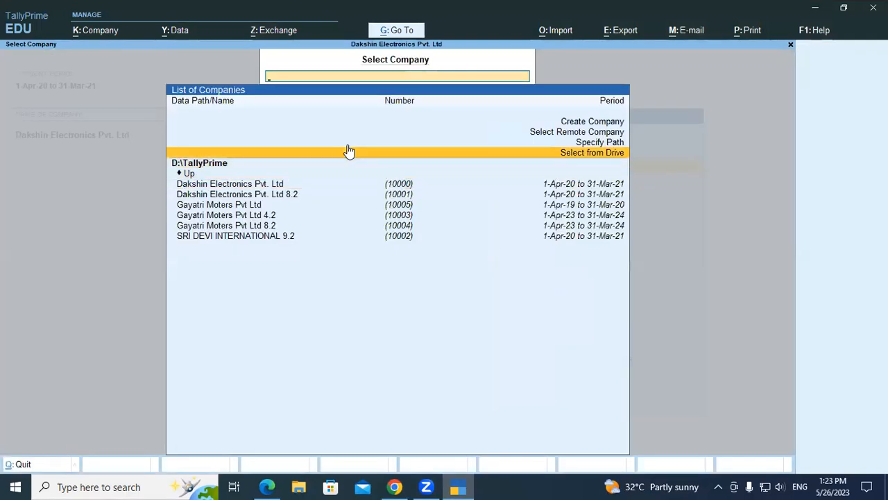
click(349, 151)
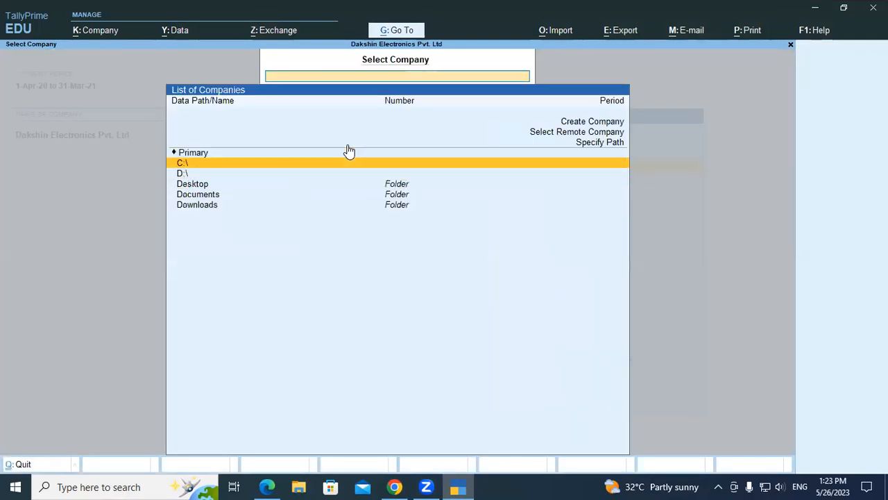
key(Down)
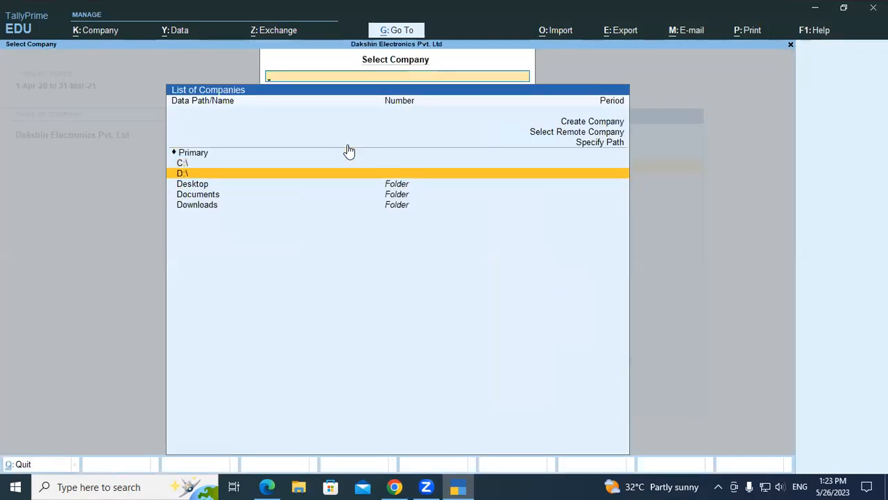
key(Return)
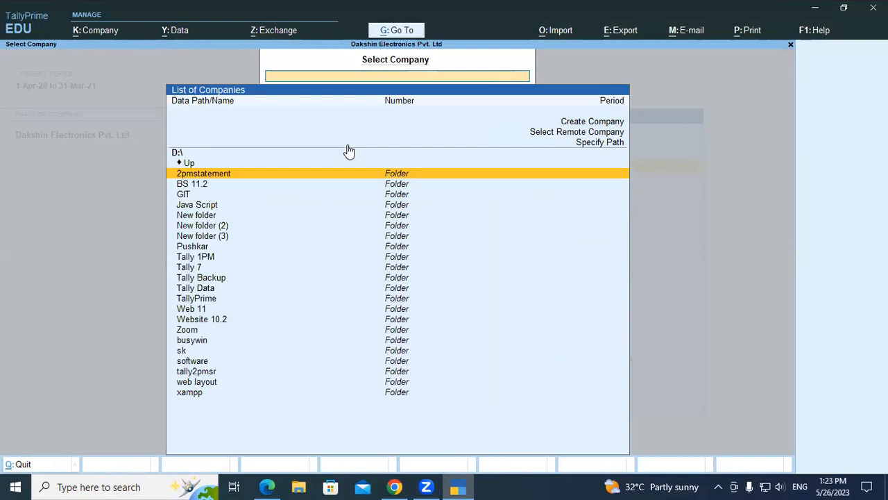
Load the Gayatri Institute of Technology company from its folder on drive D:\.
key(Down)
key(Down)
key(Down)
key(Down)
key(Down)
key(Down)
key(Down)
key(Down)
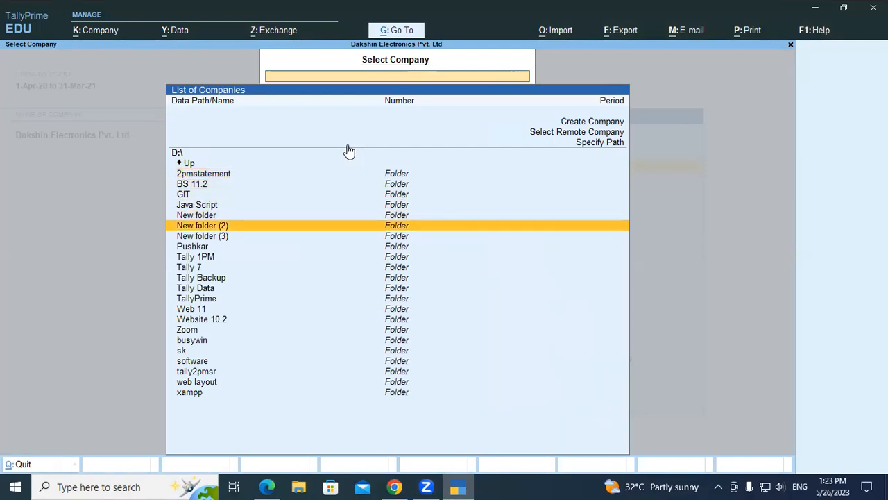
key(Return)
key(Return)
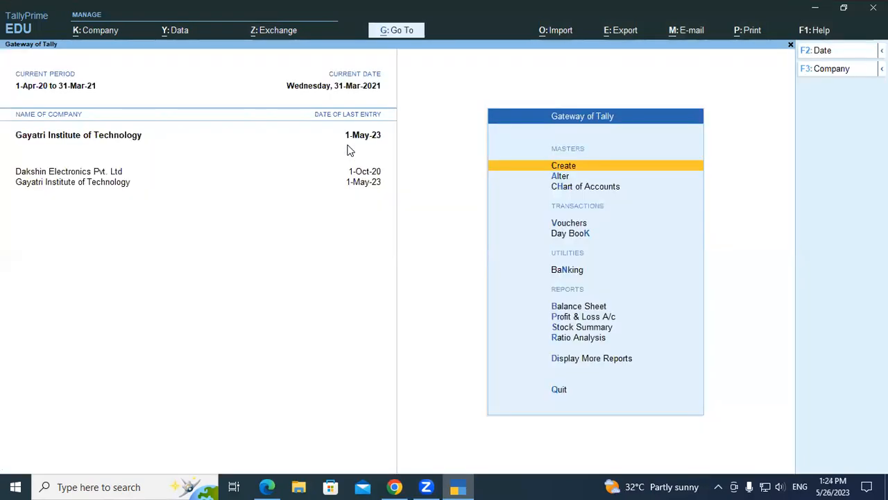
Change the company's current period to run from 1-4-2023 to 31-3-2024.
key(alt+F2)
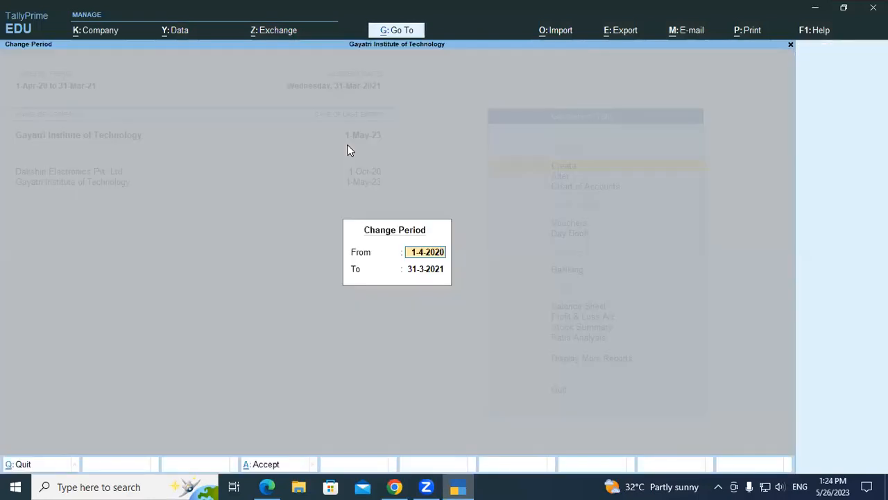
text(01/4/2023)
key(Return)
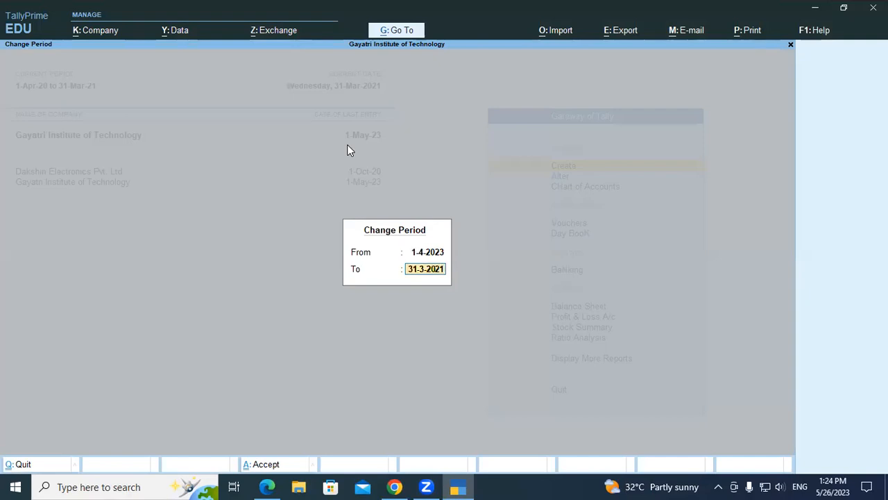
text(01/)
key(BackSpace)
key(BackSpace)
key(BackSpace)
text(31/03/24)
key(Return)
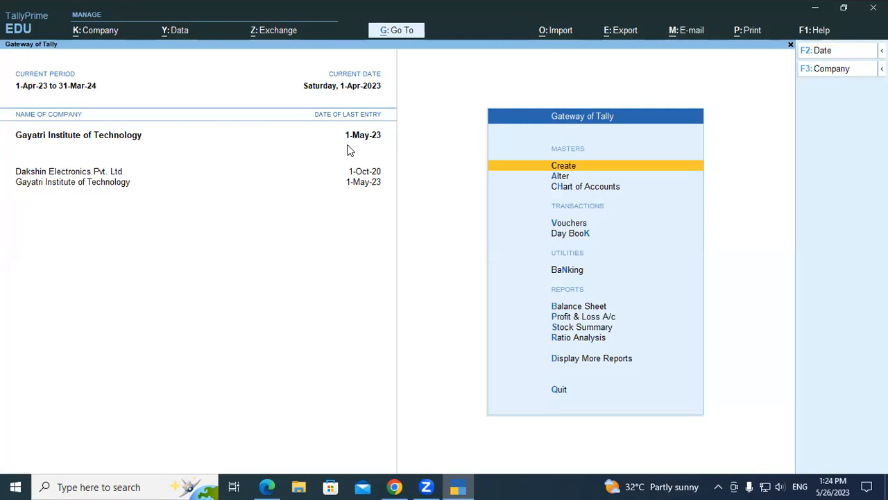
Bring up the list of existing voucher types for alteration.
key(Down)
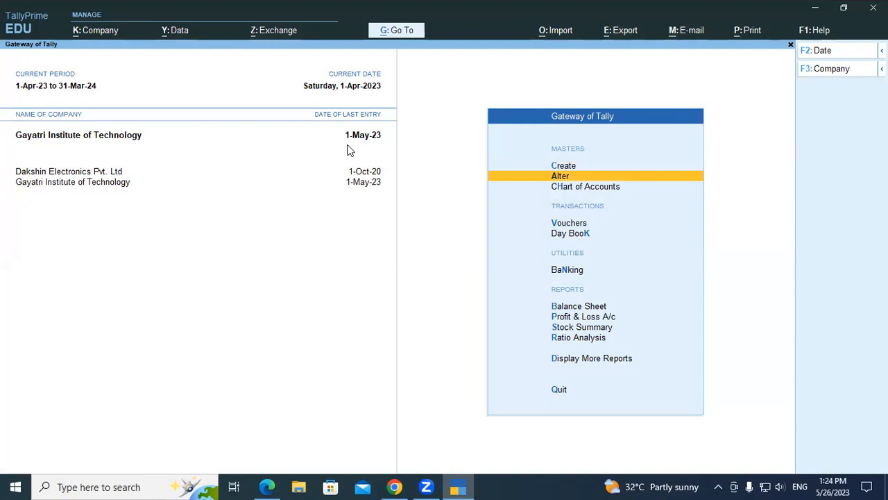
key(Return)
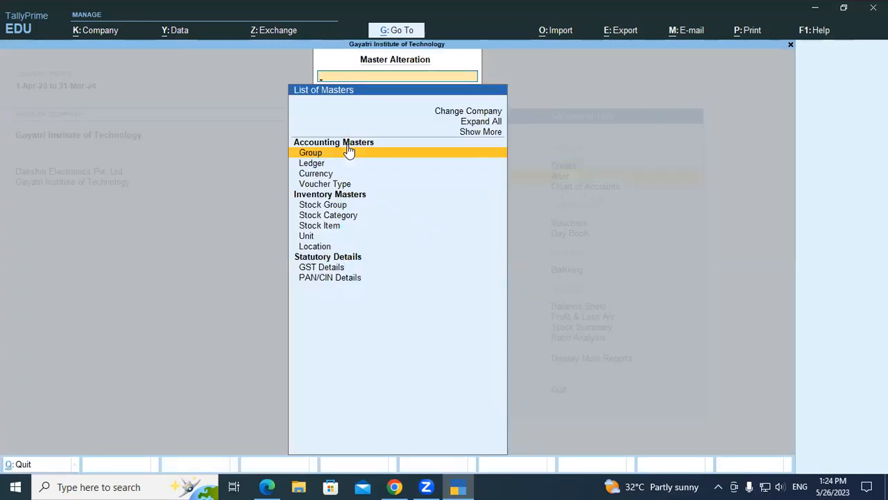
key(Down)
key(Down)
key(Down)
key(Return)
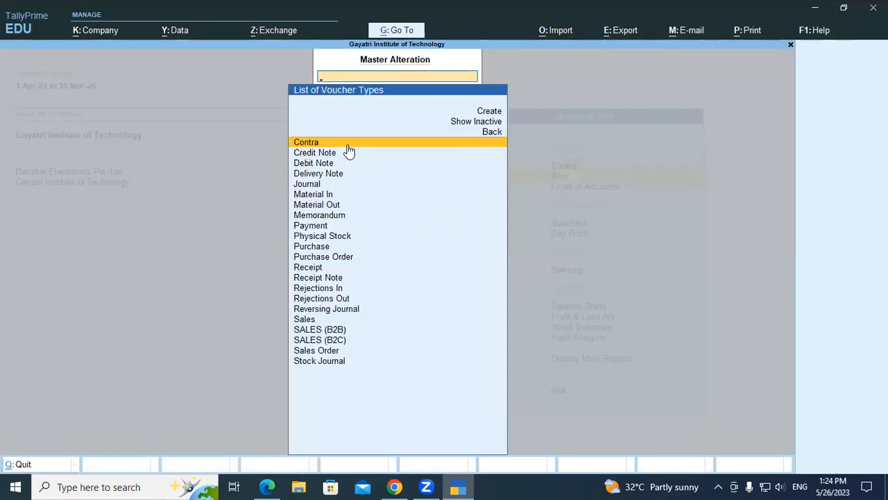
Inspect the SALES (B2B) voucher type's settings and classes, then return to the Gateway of Tally.
key(Down)
key(Down)
key(Down)
key(Down)
key(Down)
key(Down)
key(Down)
key(Down)
key(Down)
key(Down)
key(Down)
key(Down)
key(Down)
key(Down)
key(Down)
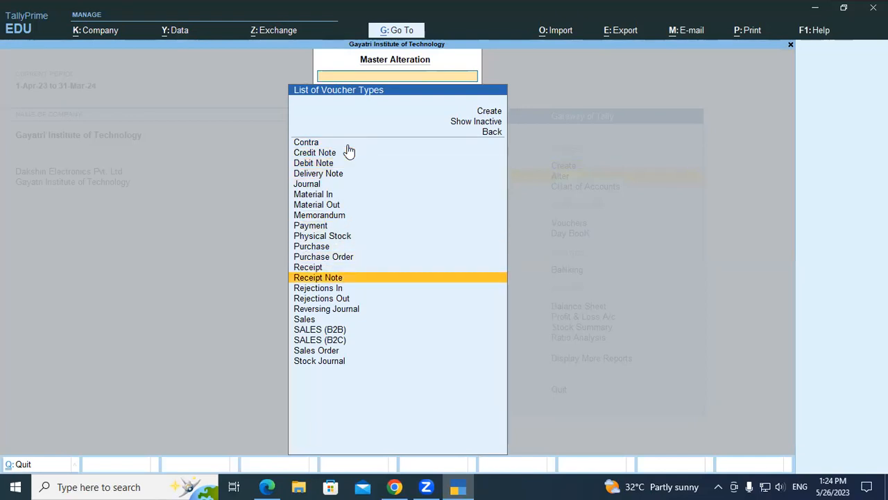
key(Down)
key(Down)
key(Down)
key(Return)
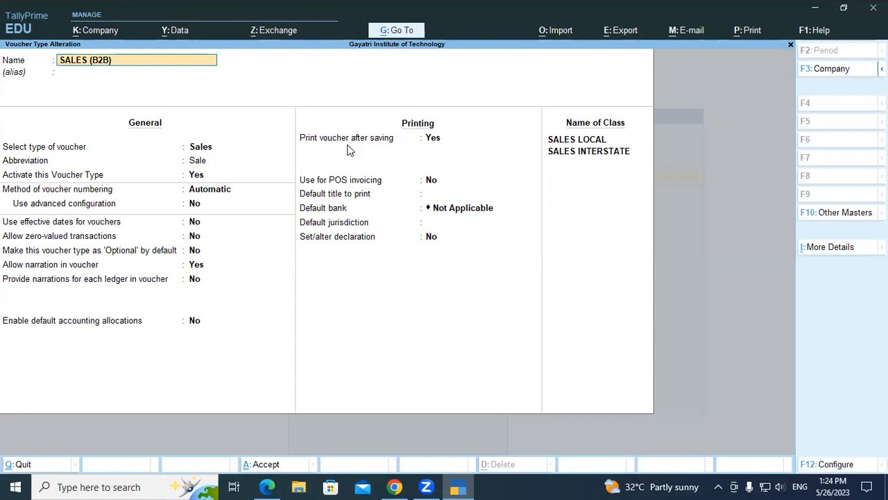
key(Escape)
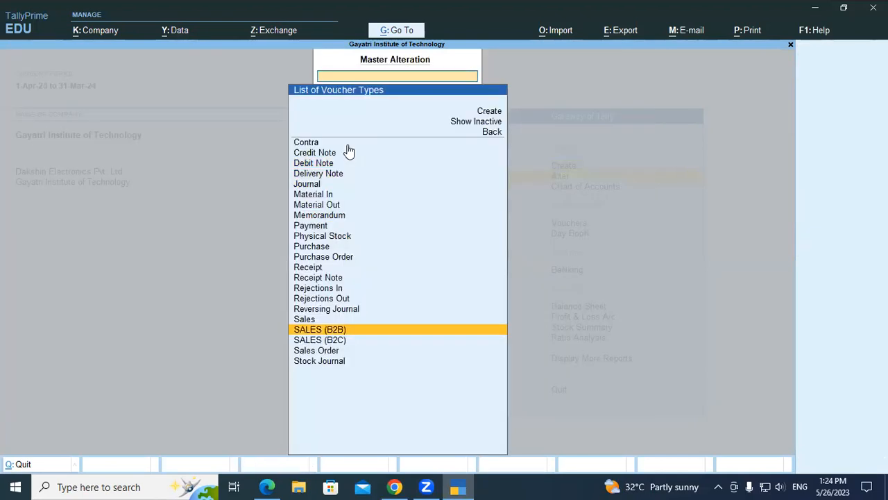
key(Escape)
key(Escape)
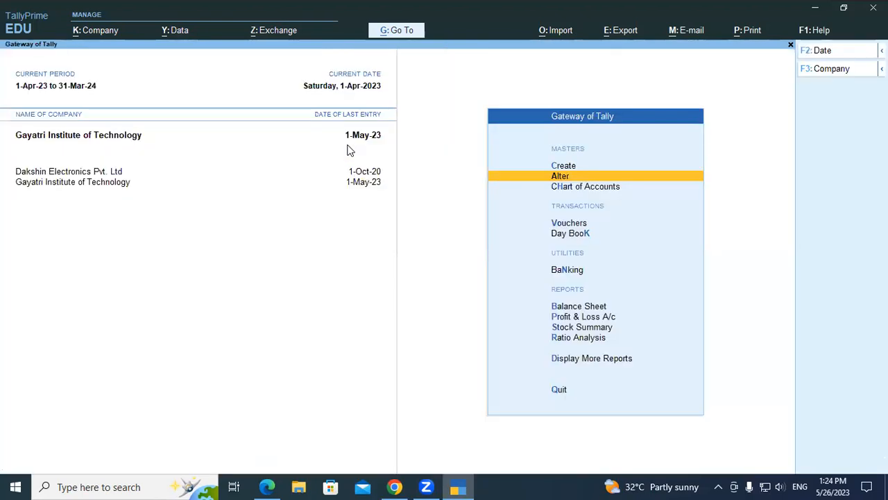
key(Up)
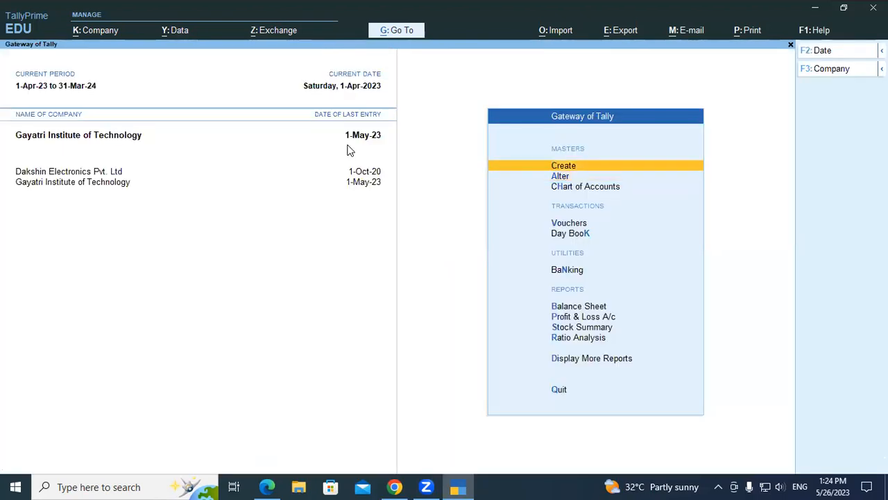
key(Down)
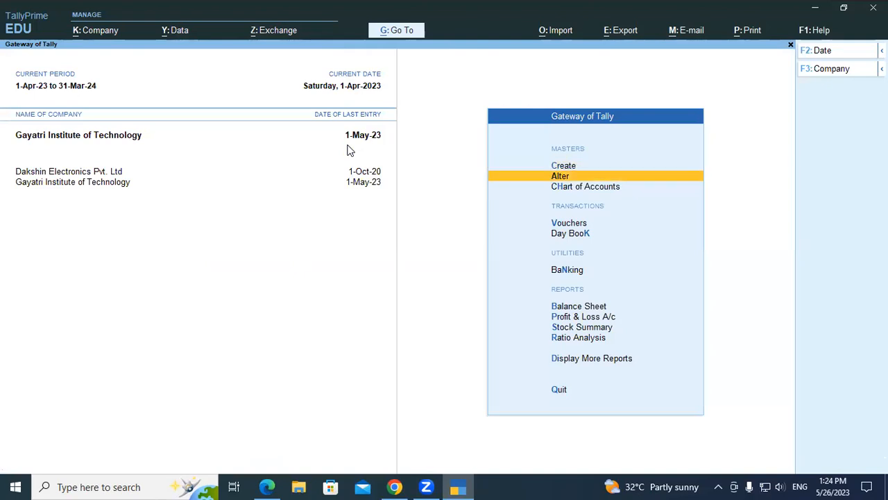
key(Return)
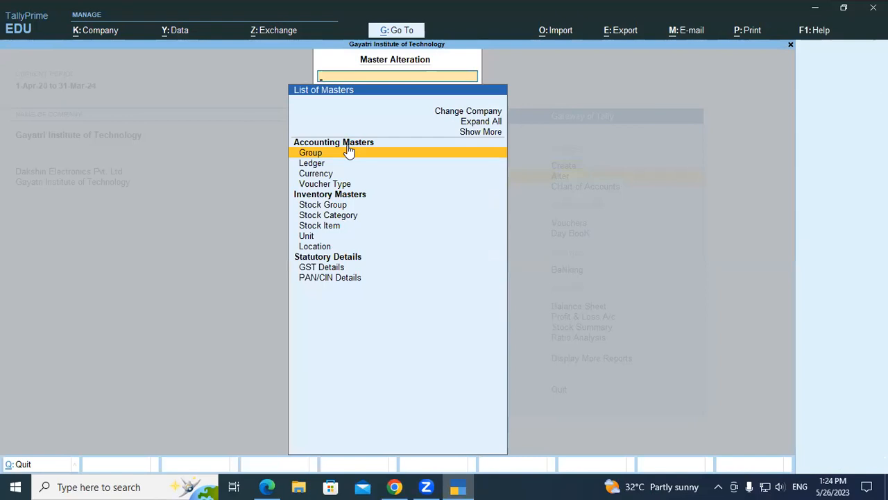
key(Down)
key(Down)
key(Down)
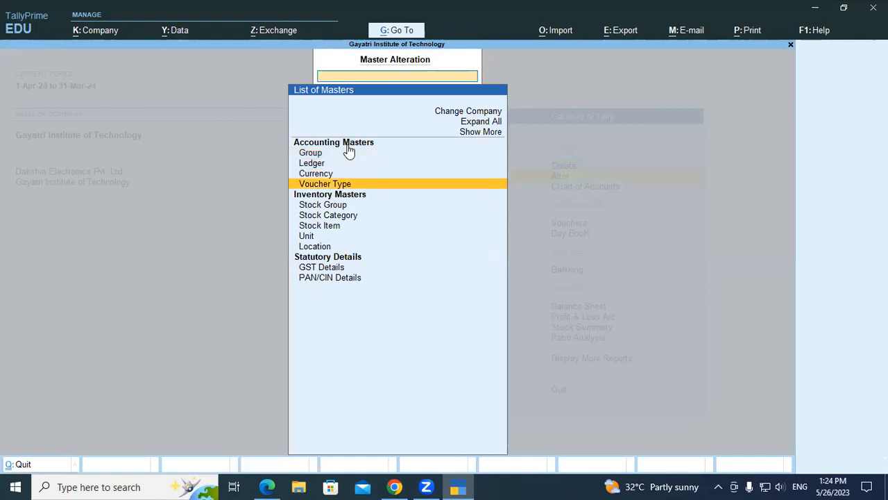
key(Escape)
Open the creation form for a new voucher type master.
key(Up)
key(Return)
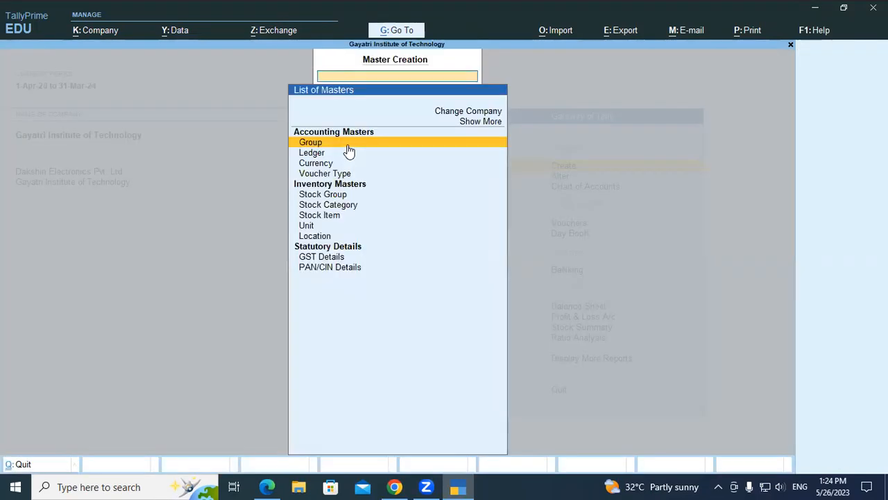
key(Down)
key(Down)
key(Down)
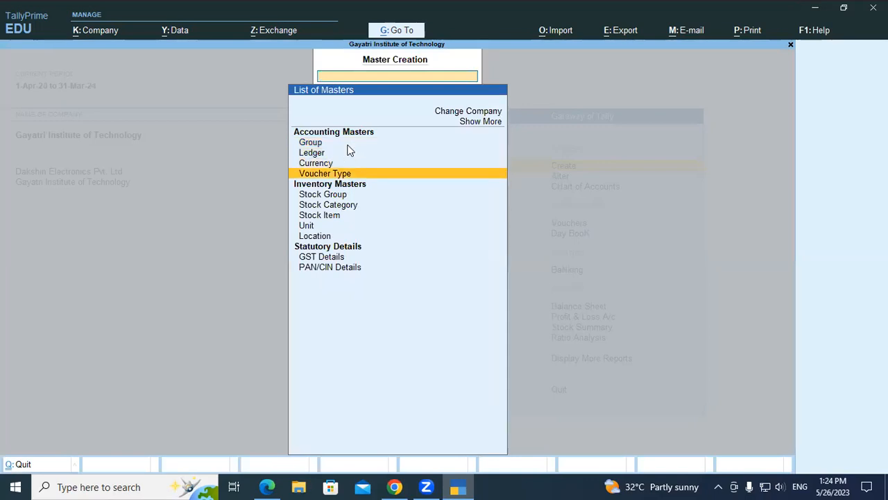
key(Return)
Name the new voucher type Sales B2B1 and leave its alias blank.
text(Sales b)
key(BackSpace)
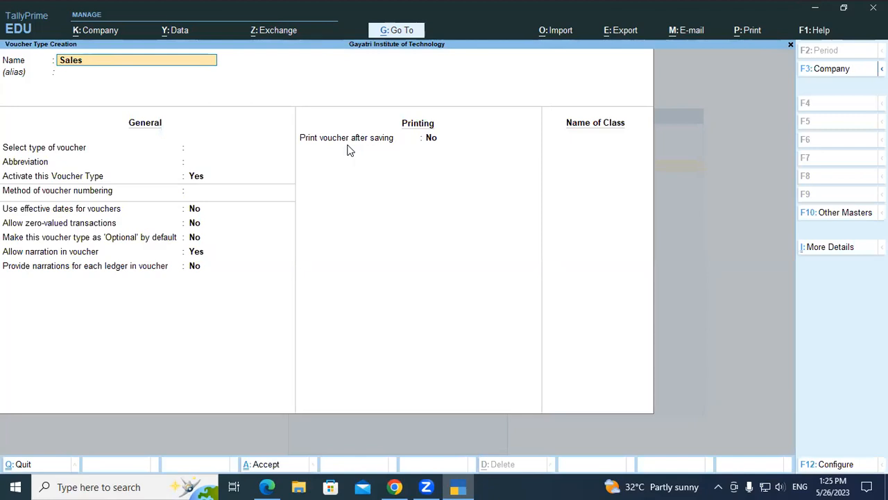
text(B2B)
key(Return)
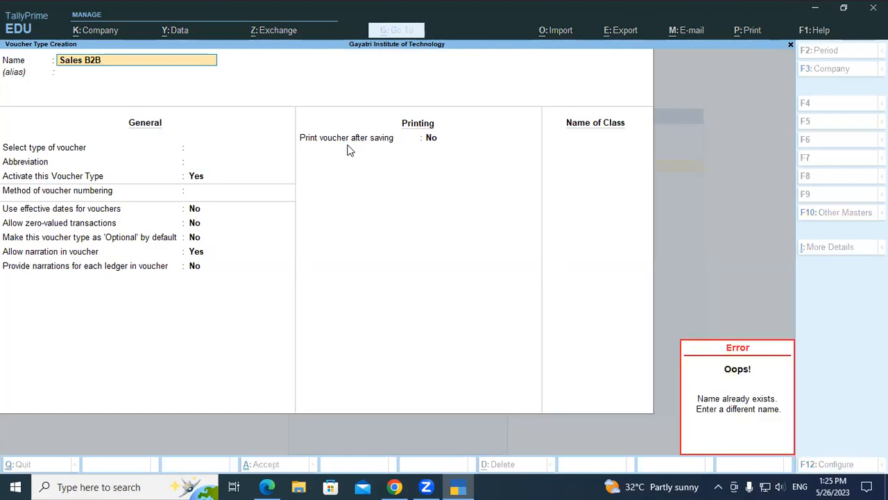
key(Escape)
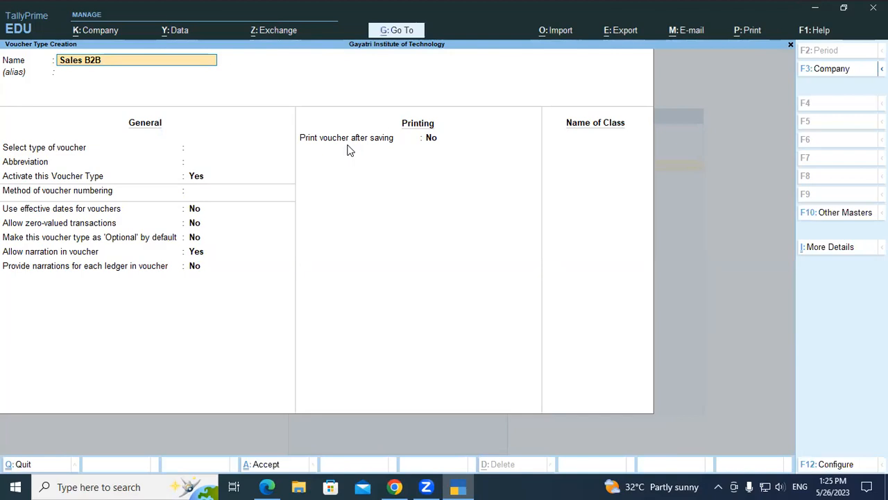
key(Return)
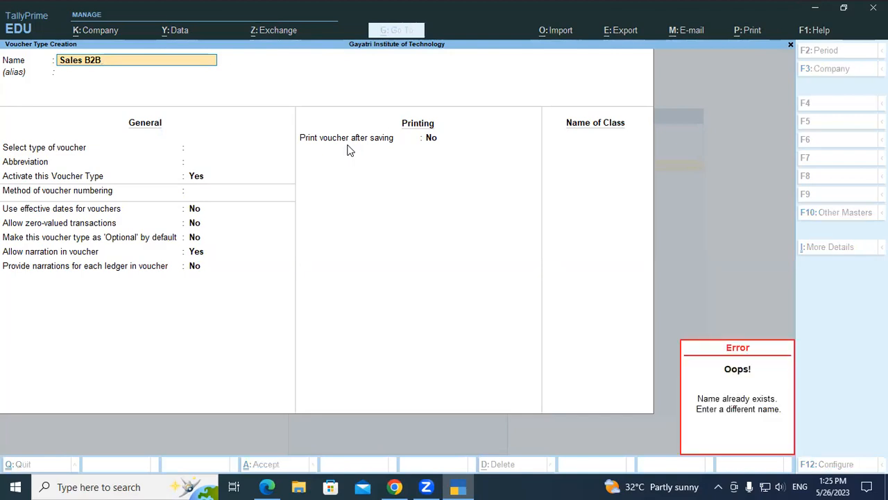
text(1)
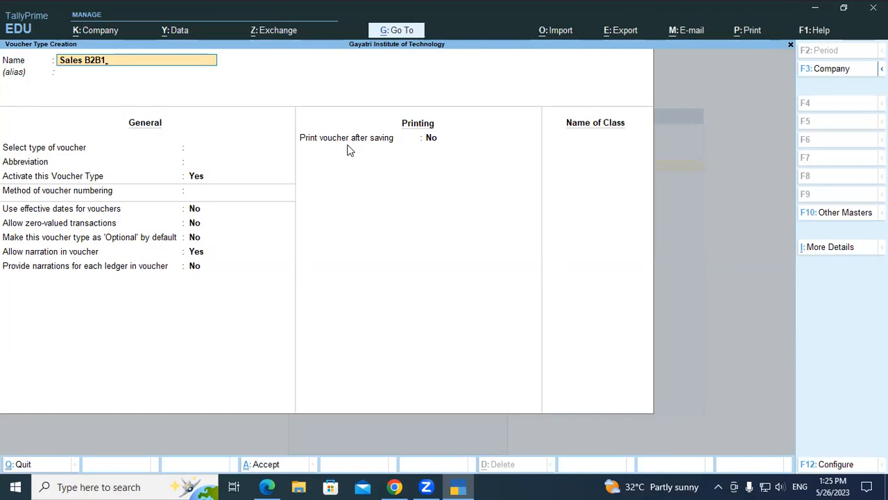
key(Return)
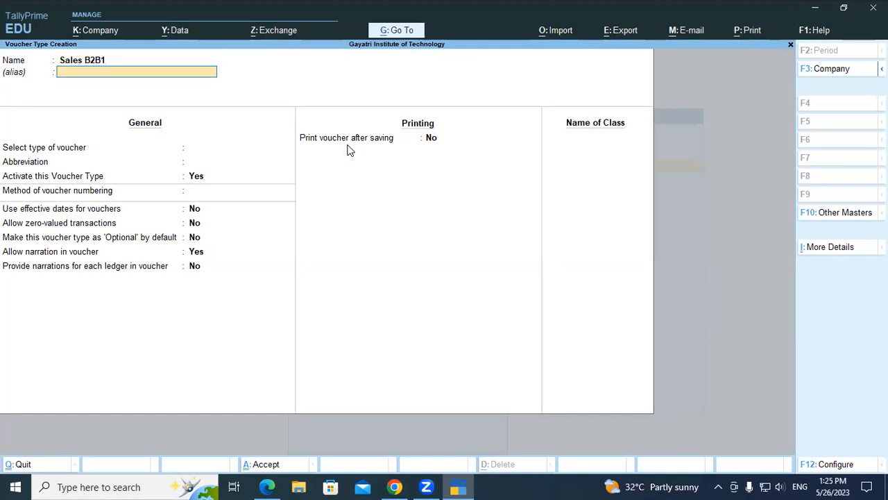
key(Return)
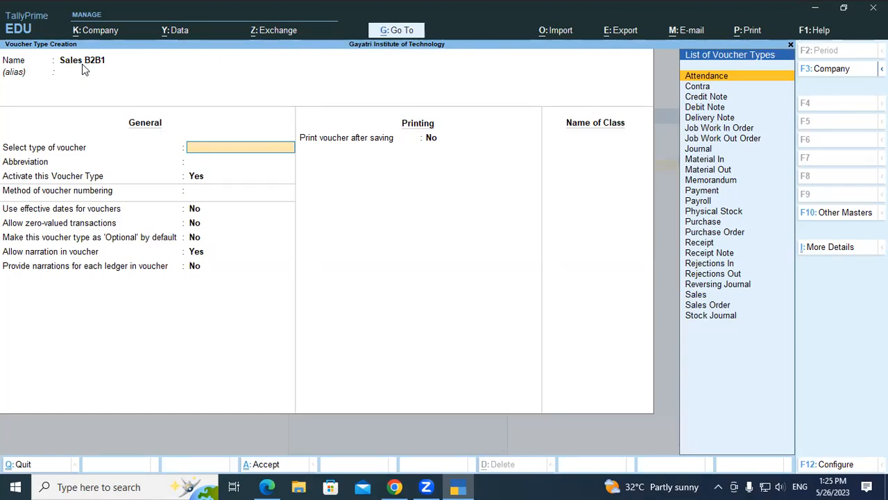
Base the voucher type on Sales, keep the abbreviation Sale, and activate it.
text(Sale)
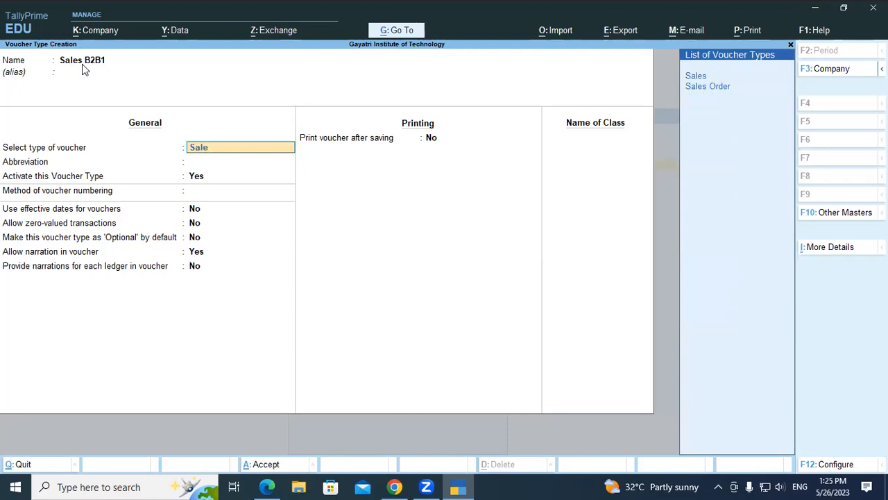
key(Down)
key(Up)
key(Return)
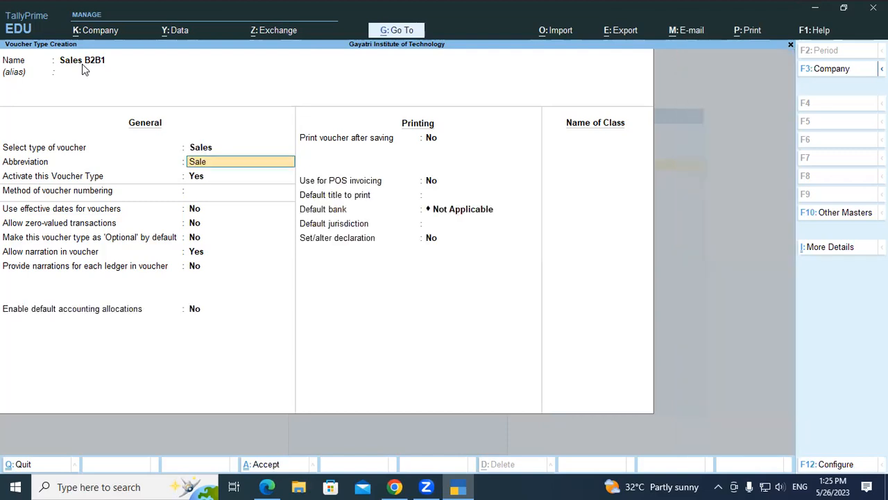
key(Return)
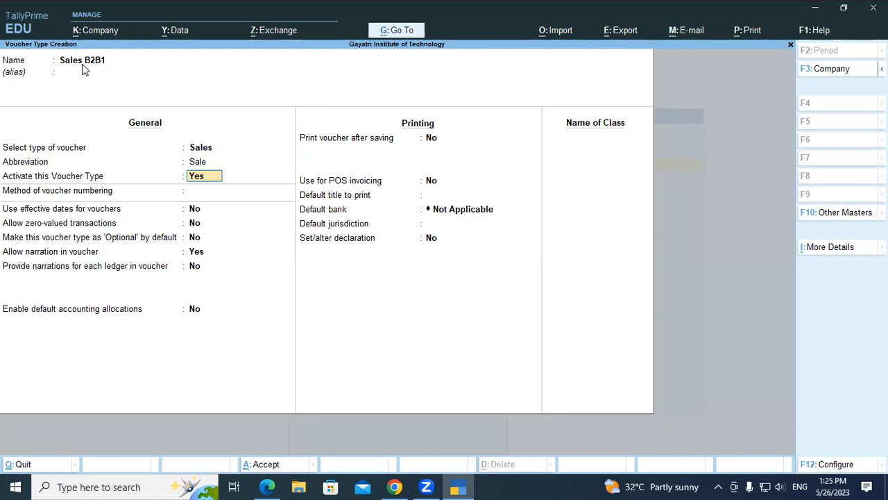
text(y)
key(Return)
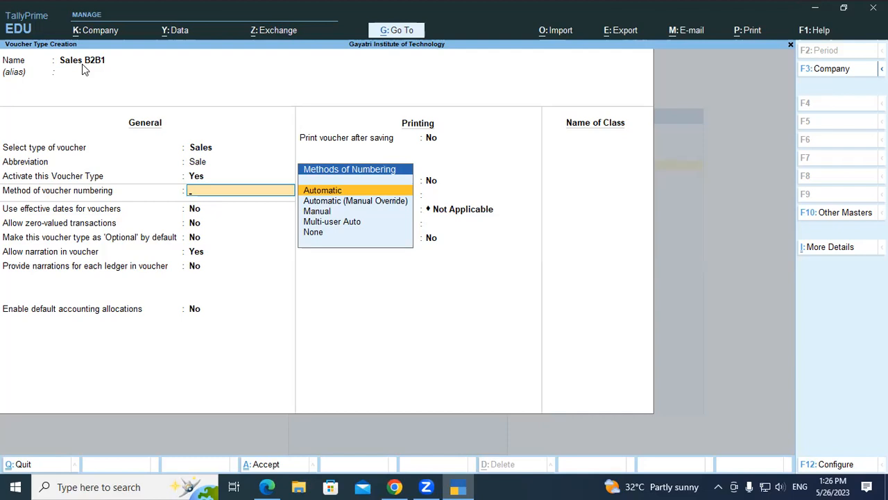
Choose Automatic voucher numbering and enable its advanced configuration.
key(Return)
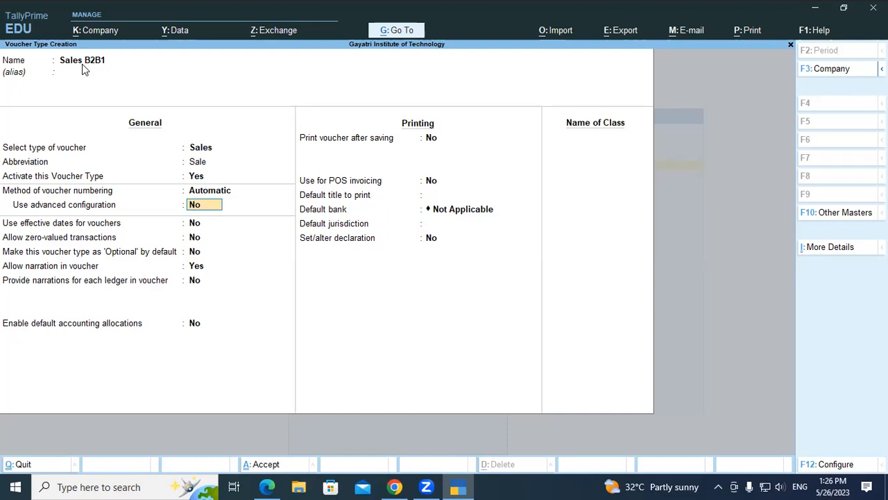
text(y)
key(Return)
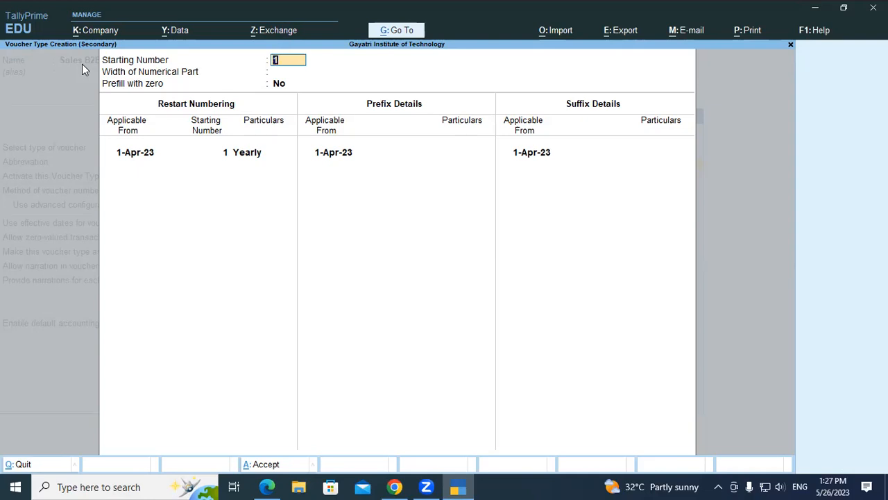
Keep the starting number at 1, set the numerical part's width to 3, and enable prefilling with zero.
key(Return)
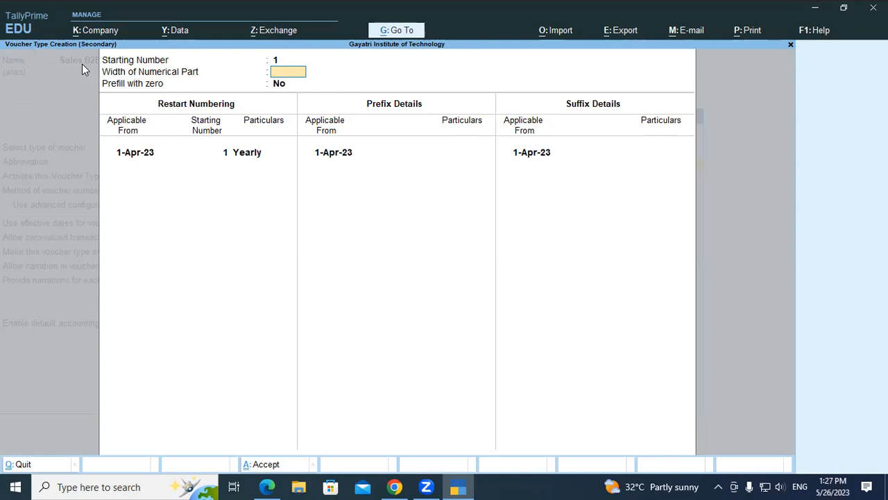
text(3)
key(Return)
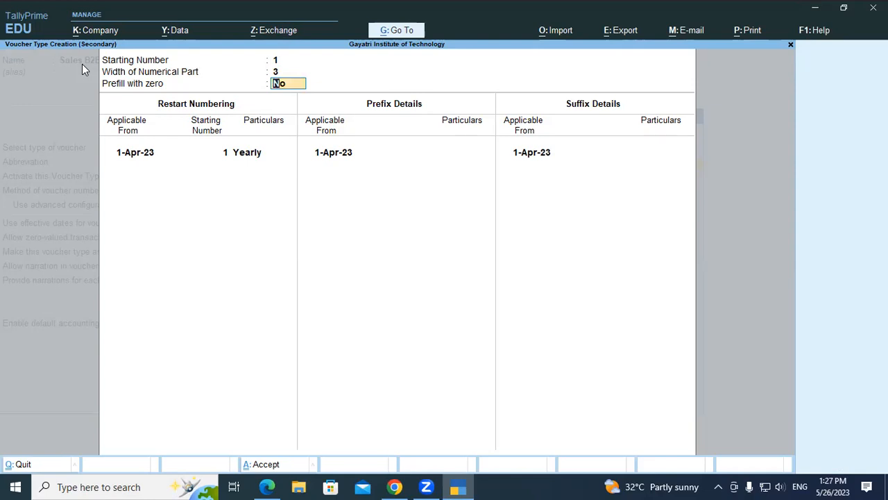
text(y)
key(Return)
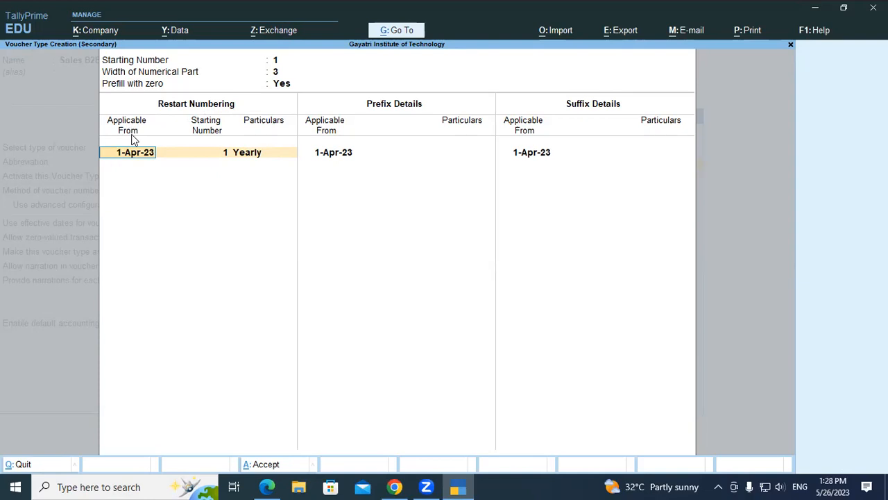
Keep voucher numbering restarting yearly at 1, applicable from 1-Apr-23.
key(Return)
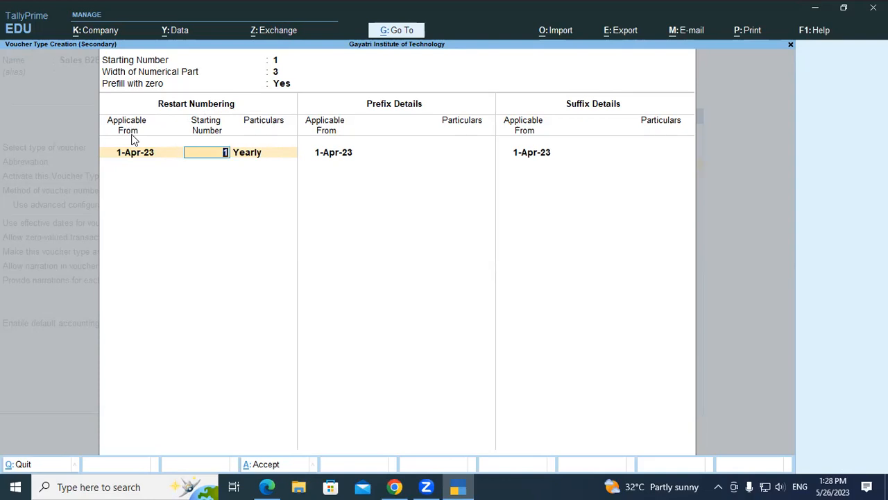
key(Return)
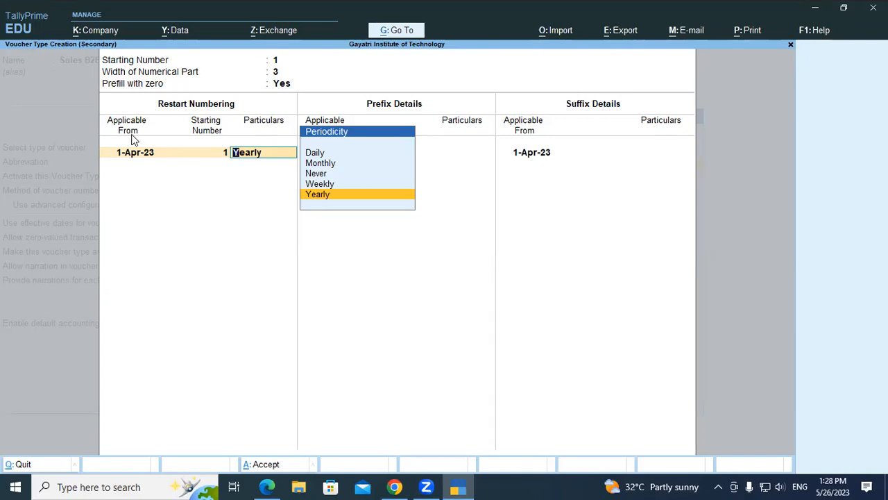
key(Return)
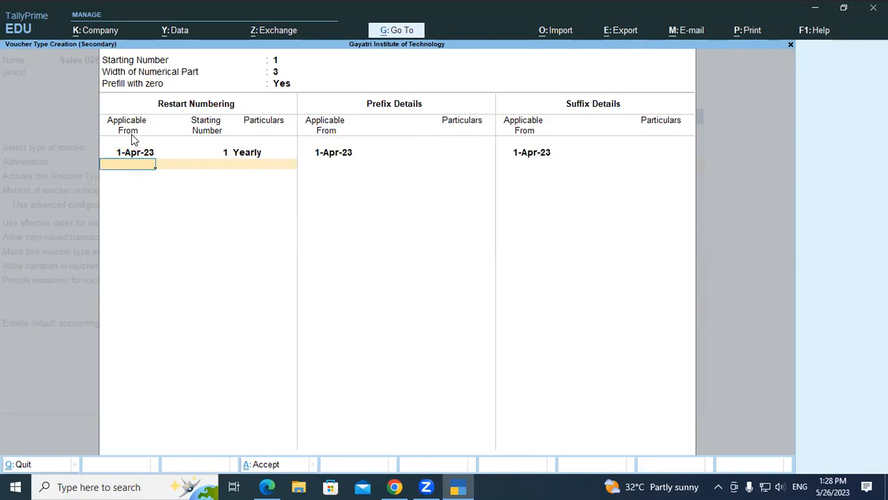
key(Return)
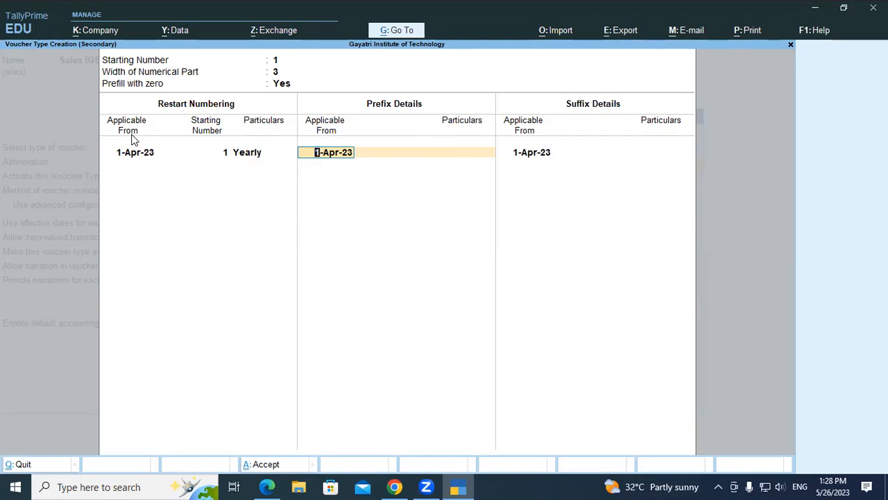
Set the voucher number prefix to B2B- and the suffix to -2023, both applicable from 1-Apr-23.
key(Return)
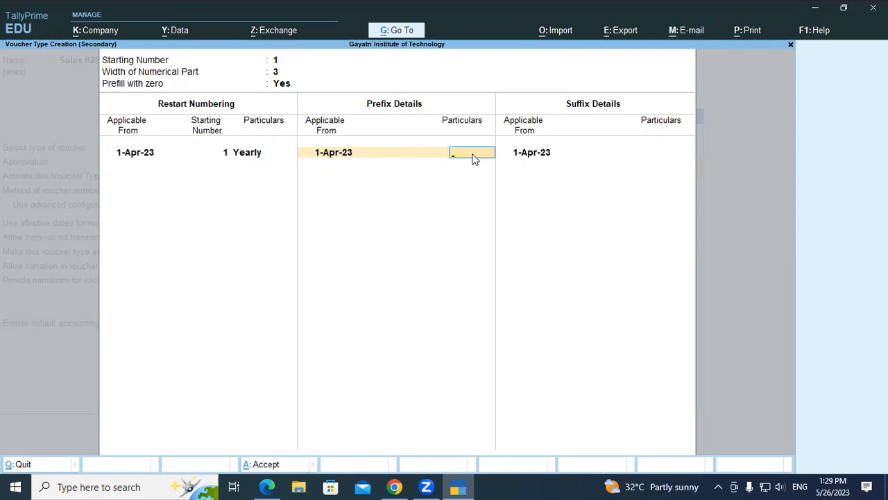
text(B2B-)
key(Return)
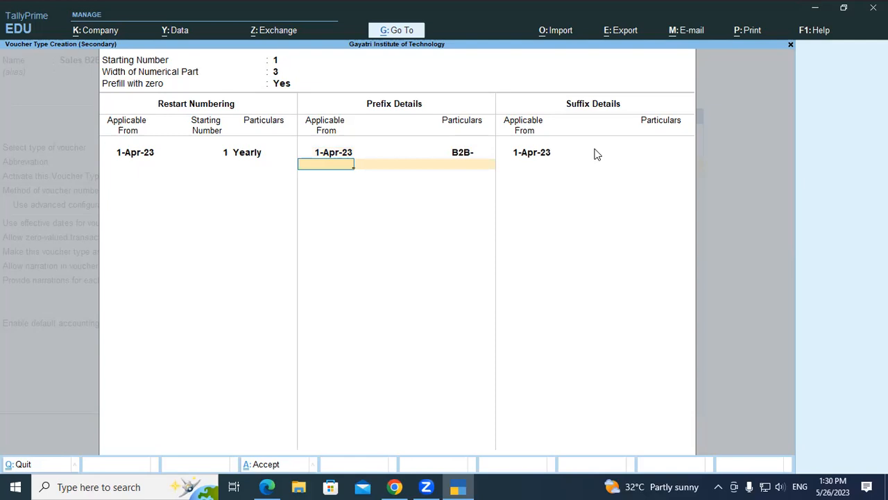
key(Return)
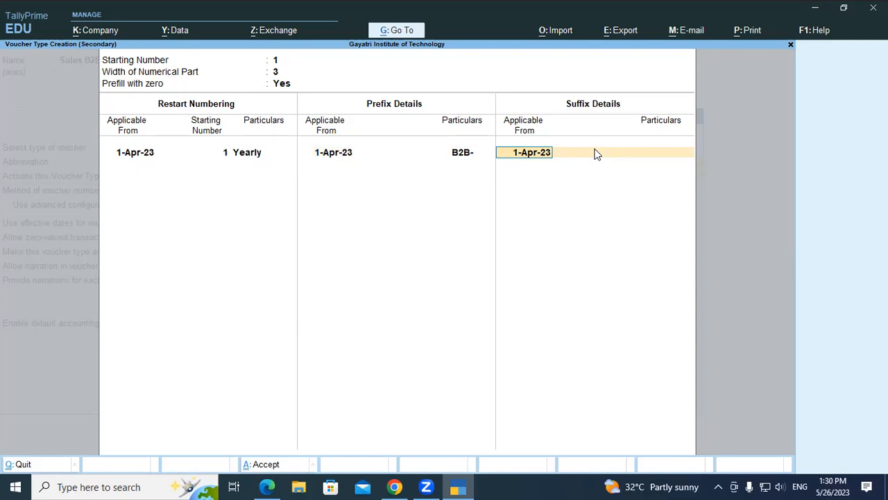
key(Return)
text(2023)
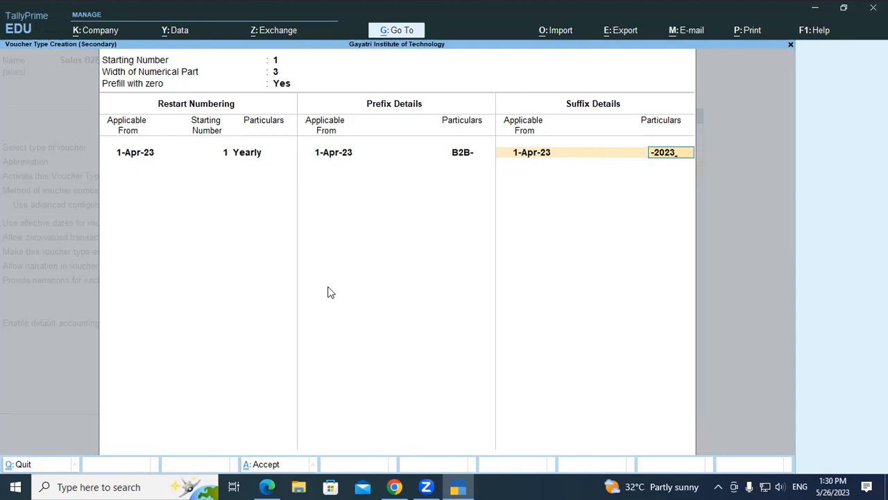
key(alt+Tab)
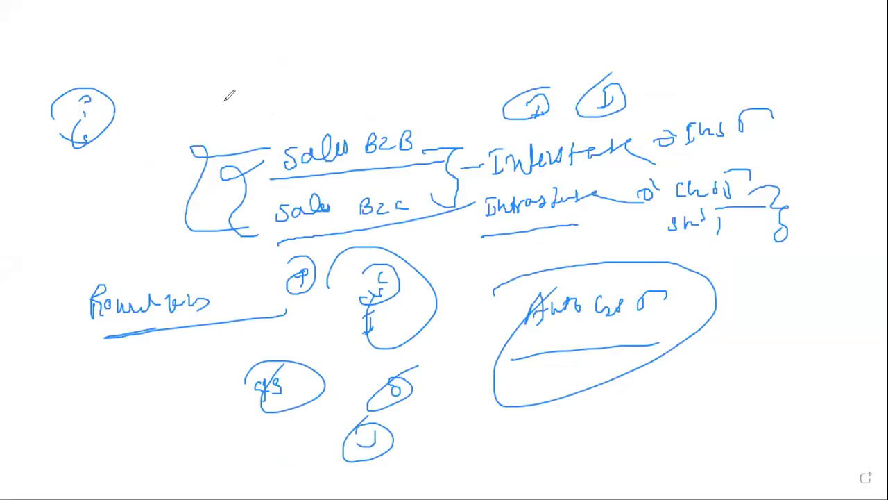
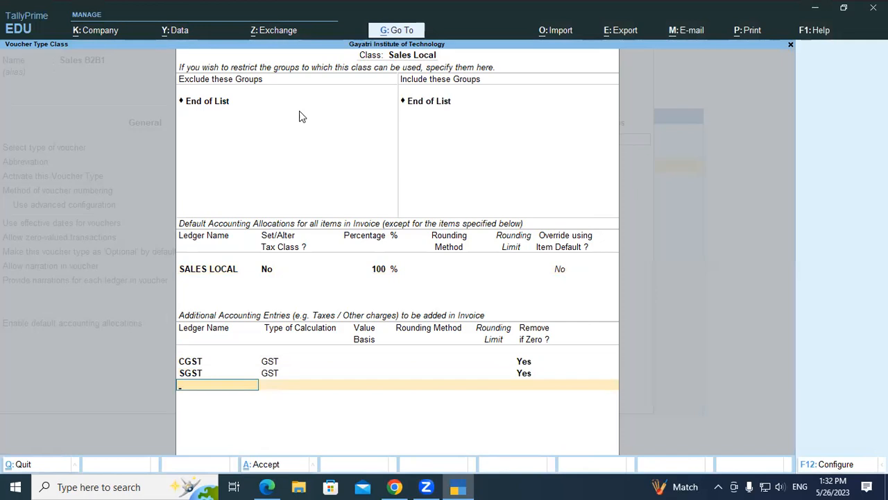
Add the Round Off ledger to the Sales Local class's additional entries with As Total Amount Rounding, Normal Rounding and a rounding limit of 1.
text(Rou)
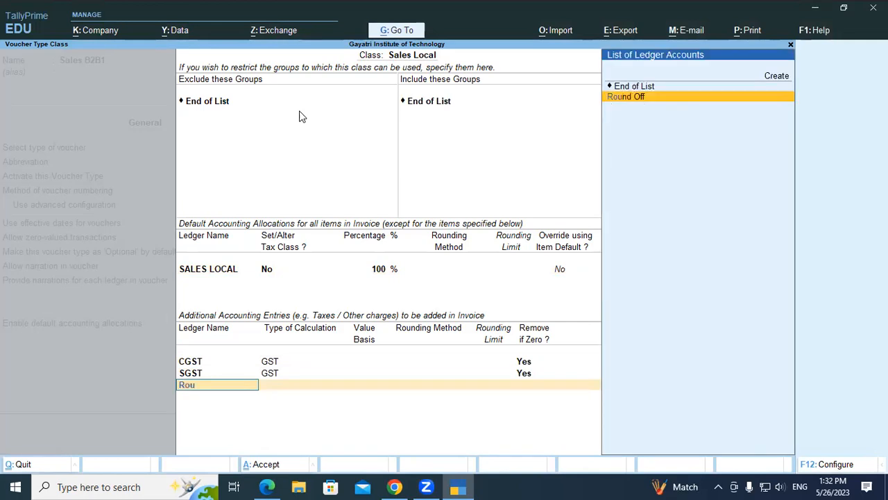
key(Return)
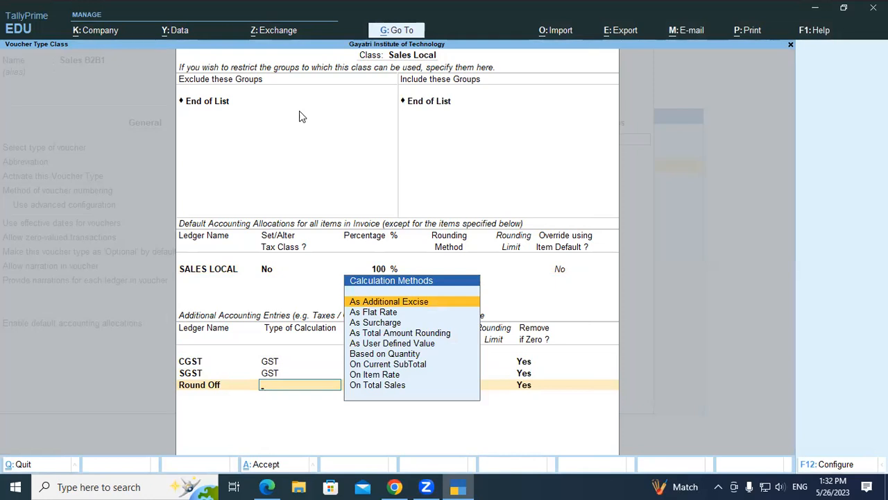
key(Down)
key(Down)
key(Down)
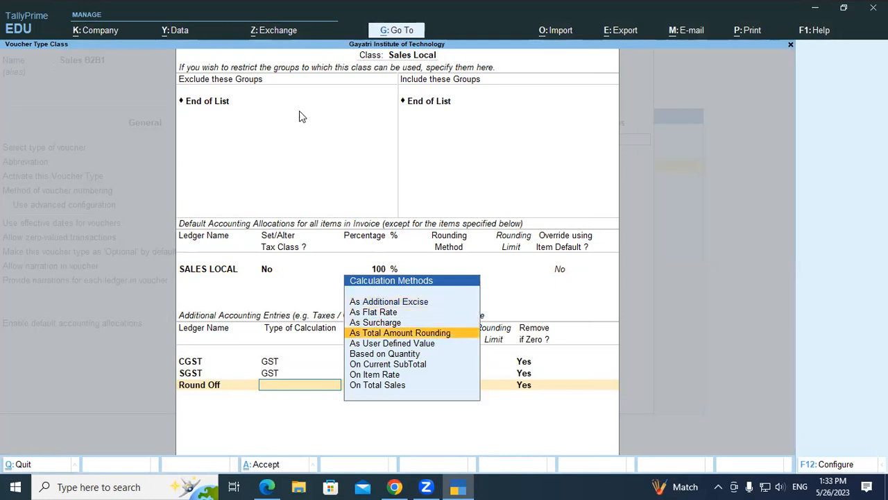
key(Return)
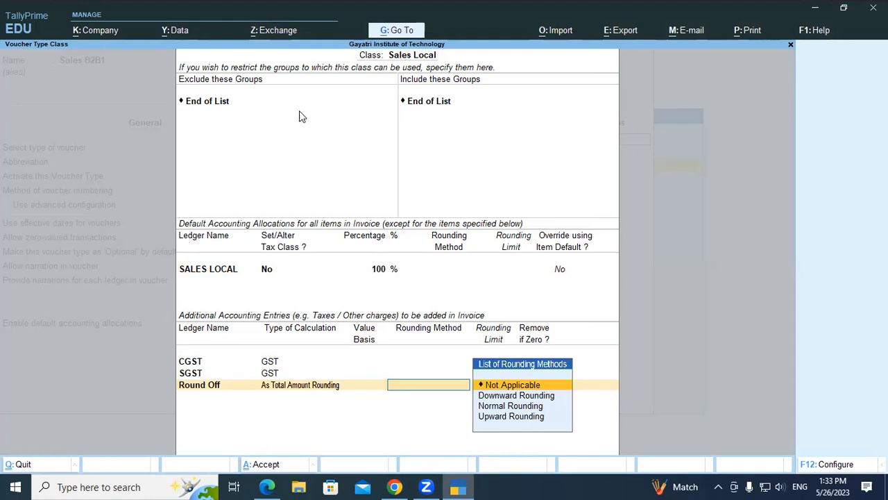
key(Down)
key(Down)
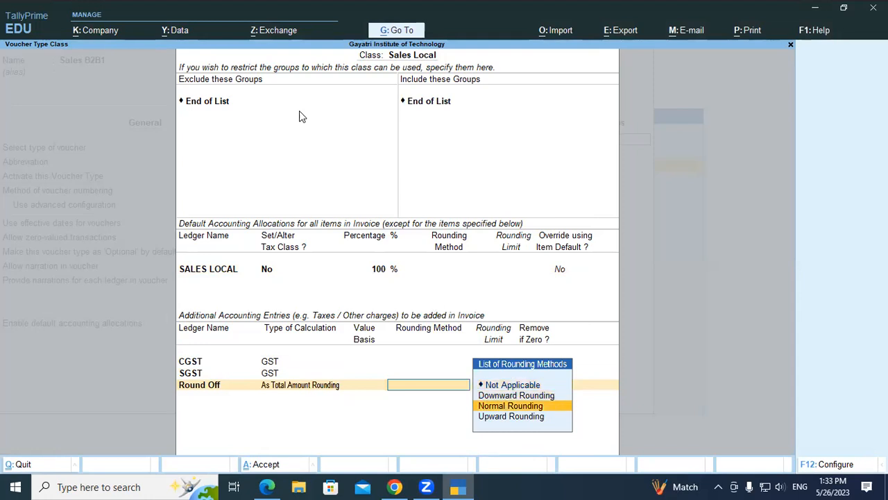
key(Return)
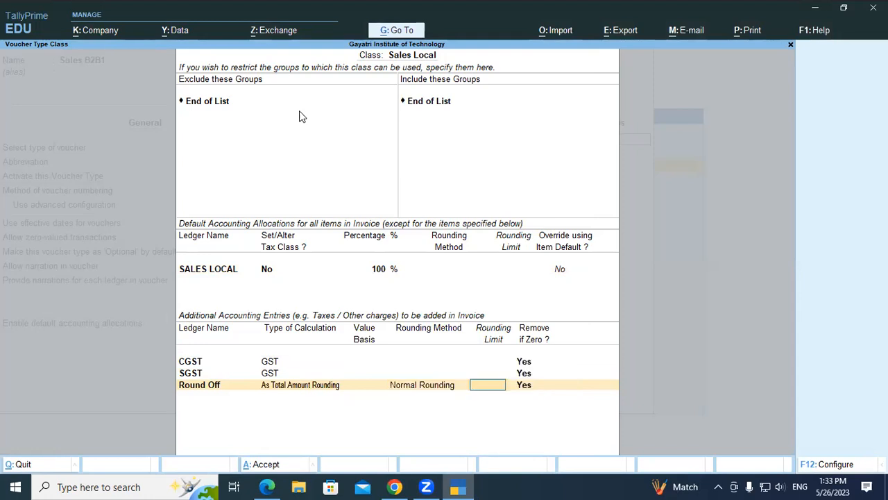
text(1)
key(Return)
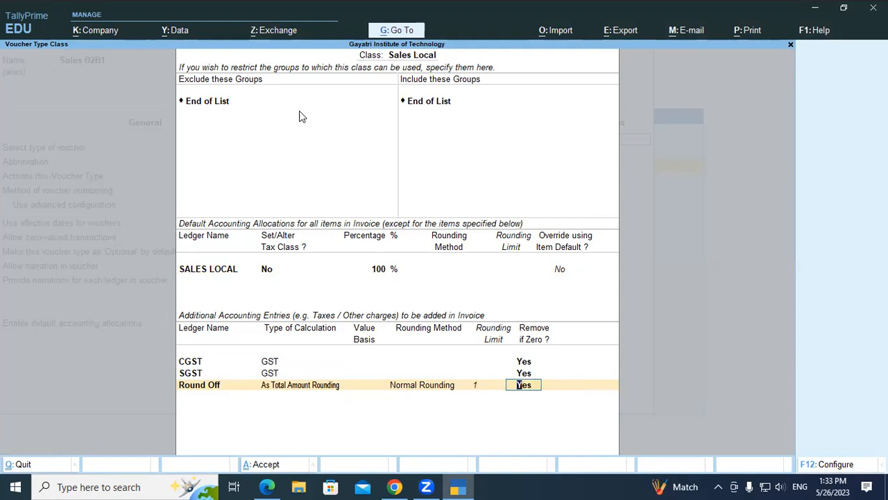
Save the Sales Local class and create a second class named Sales Interstate without restricting any groups.
key(Return)
key(Return)
text(Sales in)
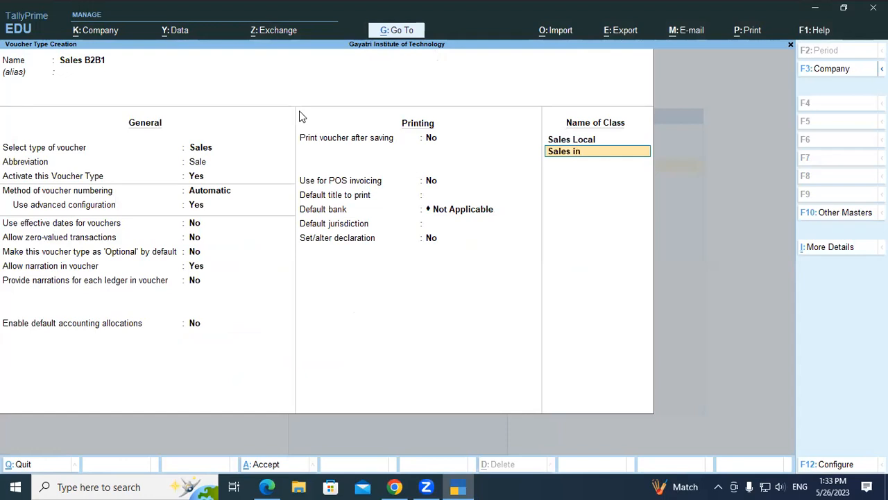
text(terttate)
key(Return)
key(Return)
key(Return)
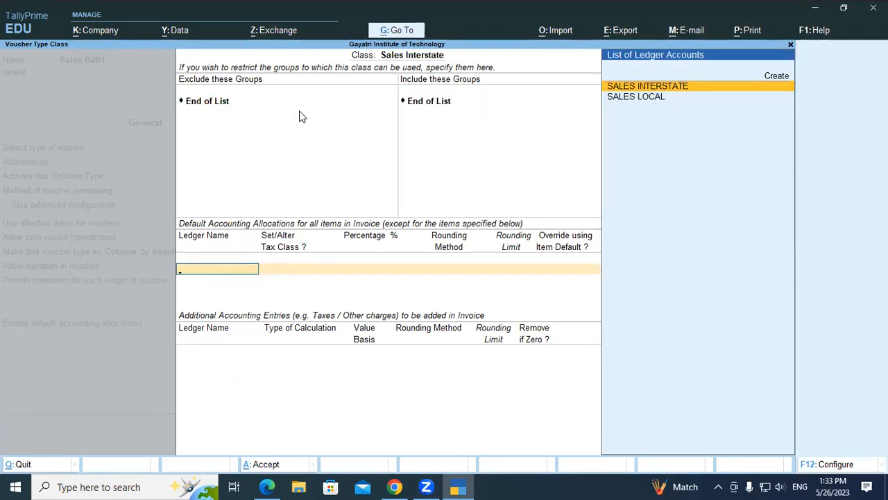
Allocate the SALES INTERSTATE ledger at 100% by default in the Sales Interstate class and add IGST to its additional entries.
key(Return)
key(Return)
key(Return)
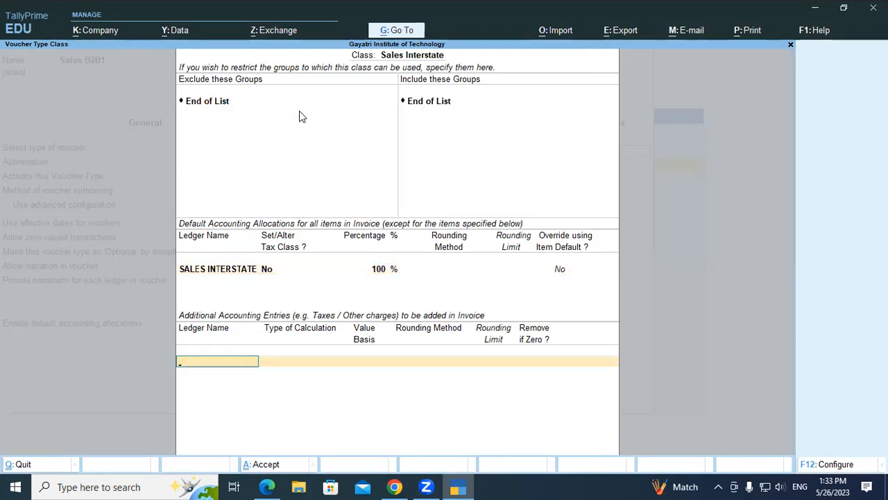
text(igst)
key(Return)
key(Return)
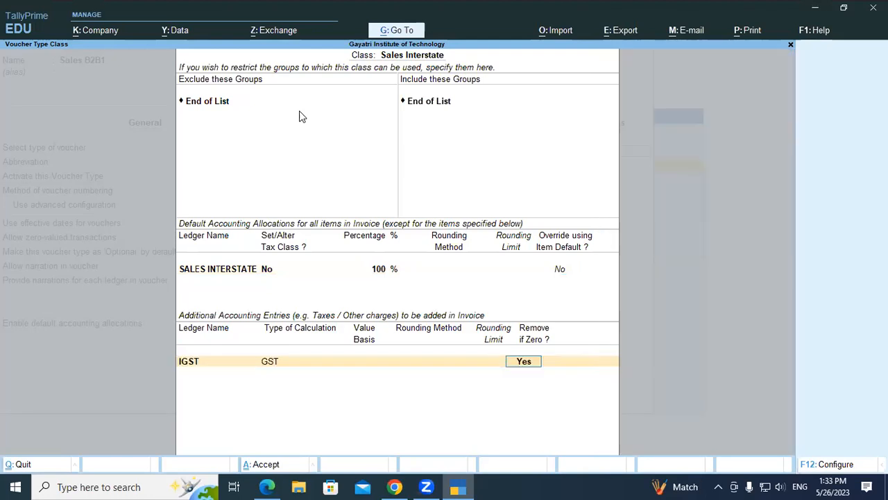
Add the Round Off ledger to the Sales Interstate class with As Total Amount Rounding, Normal Rounding and a rounding limit of 1.
text(R)
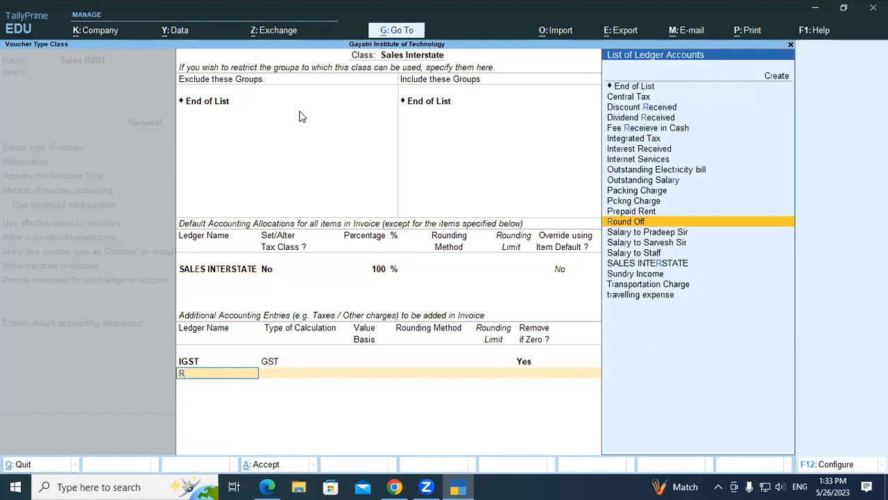
text(ound)
key(Return)
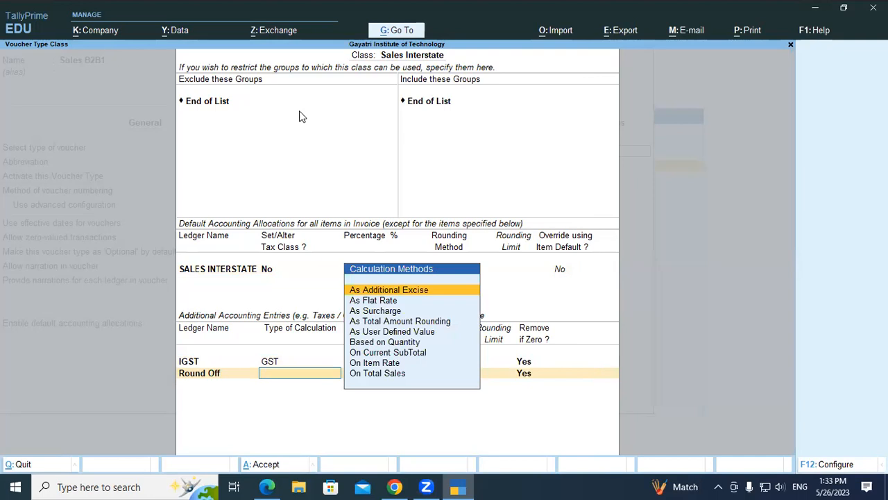
key(Down)
key(Down)
key(Down)
key(Return)
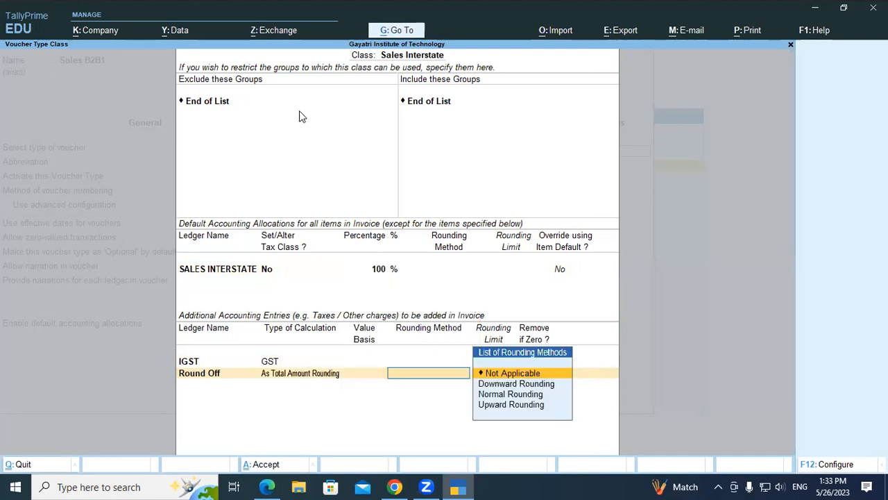
key(Down)
key(Down)
key(Return)
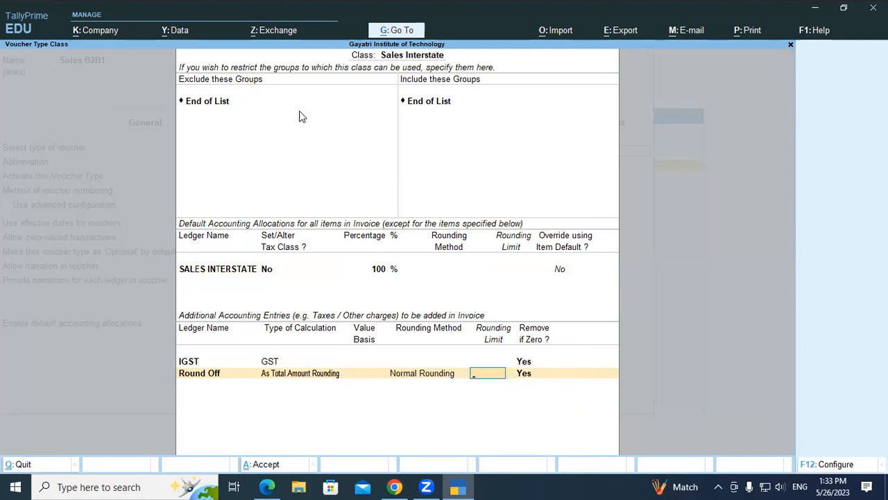
key(Return)
key(Return)
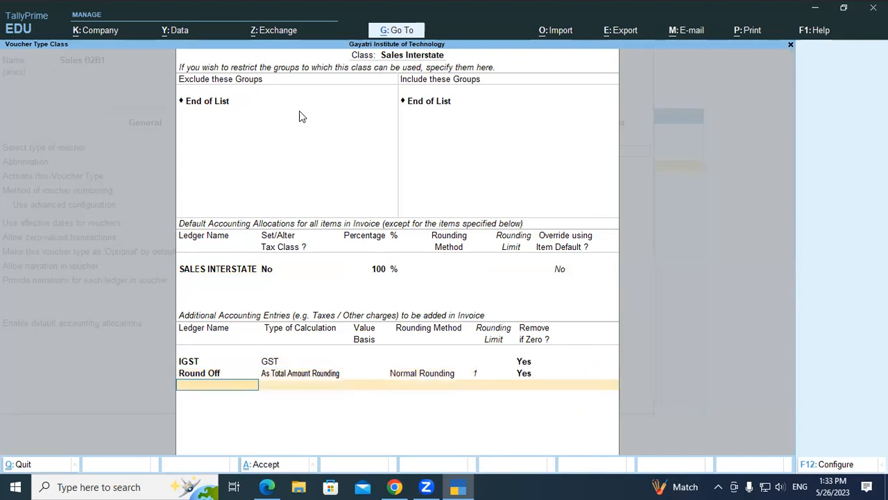
Accept the Sales Interstate class and save the Sales B2B1 voucher type.
key(Return)
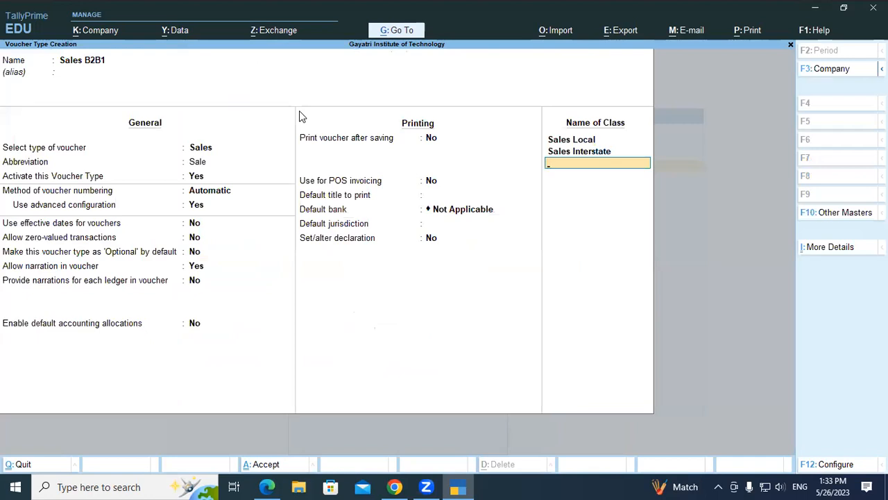
key(Return)
key(Return)
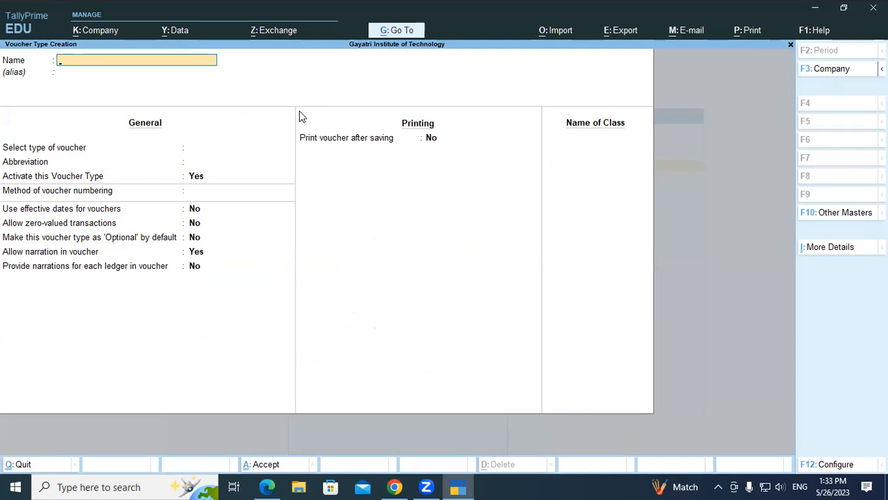
Name the new voucher type Sales B2C1 and base it on the Sales voucher type, keeping it activated.
text(Sales B2C1)
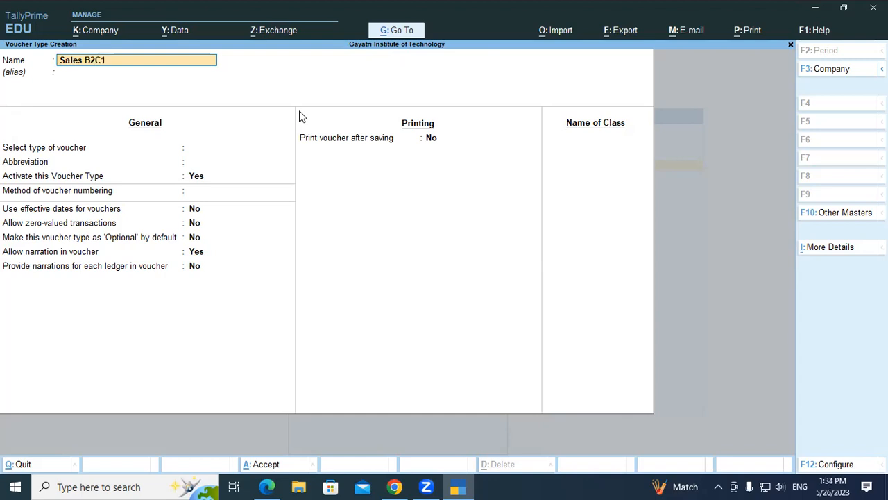
key(Return)
key(Return)
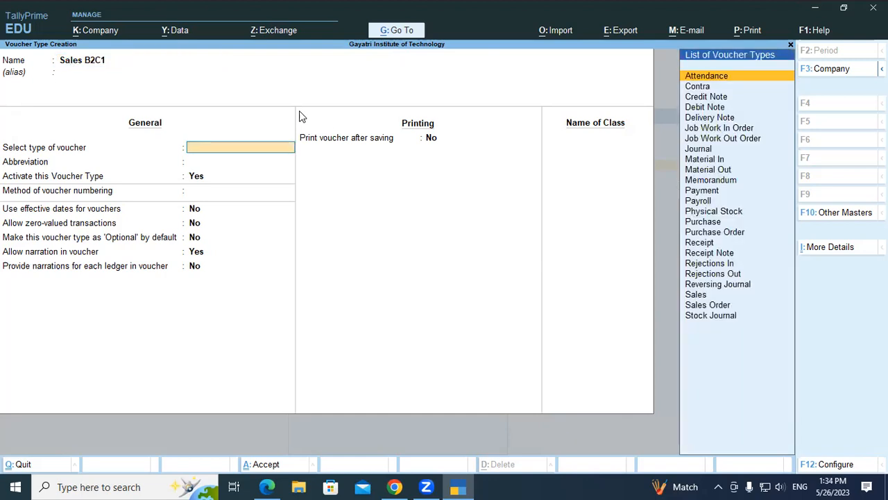
text(Sal)
key(Down)
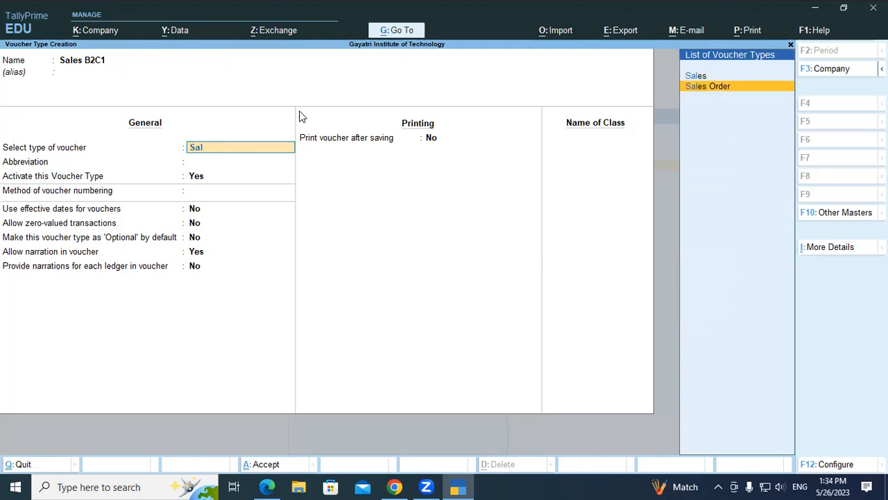
text(l)
key(Up)
key(Return)
key(Return)
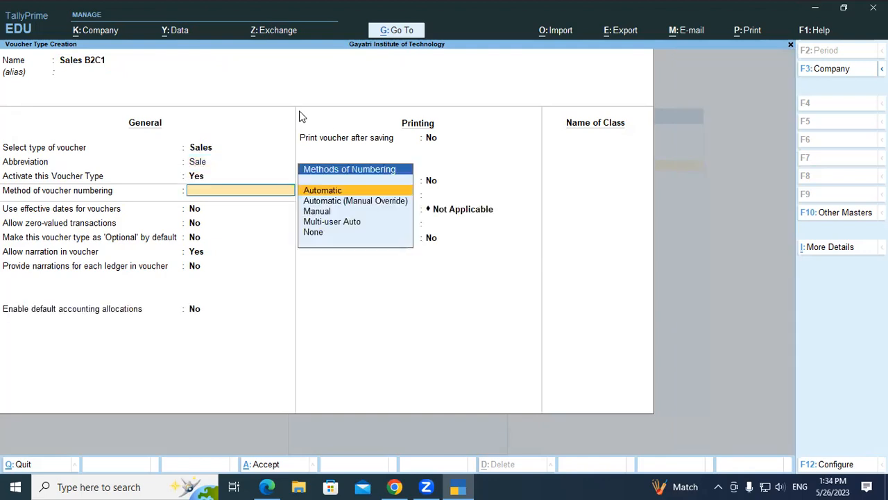
Choose Automatic numbering with advanced configuration, keep starting number 1, set the numerical width to 3 and leave zero prefilling off.
key(Return)
text(y)
key(Return)
key(Return)
text(3)
key(Return)
key(Return)
Keep the Sales B2C1 numbering restarting yearly at 1, applicable from 1-Apr-23.
key(Return)
key(Return)
key(Return)
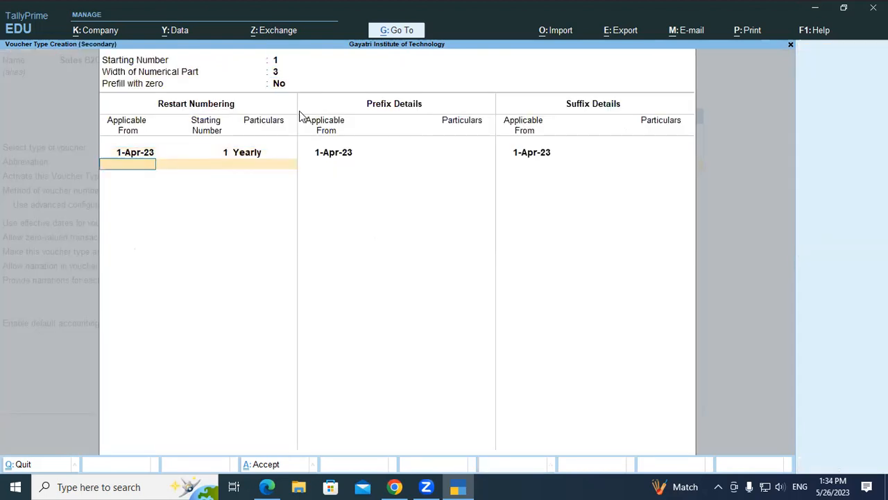
key(Return)
key(Return)
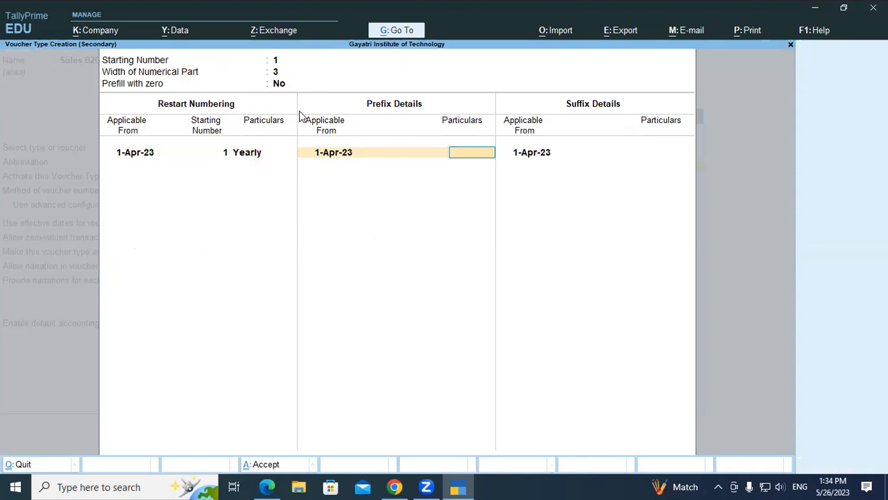
Set the voucher number prefix to B2C- and the suffix to -2023, both applicable from 1-Apr-23.
text(B2C-)
key(Return)
key(Return)
key(Return)
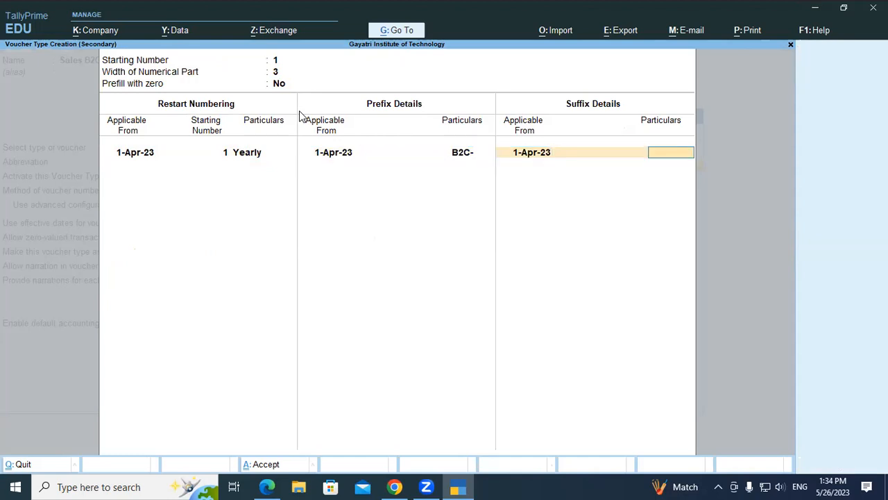
text(2023-)
key(BackSpace)
key(BackSpace)
key(BackSpace)
key(BackSpace)
key(BackSpace)
text(-2023)
key(Return)
key(Return)
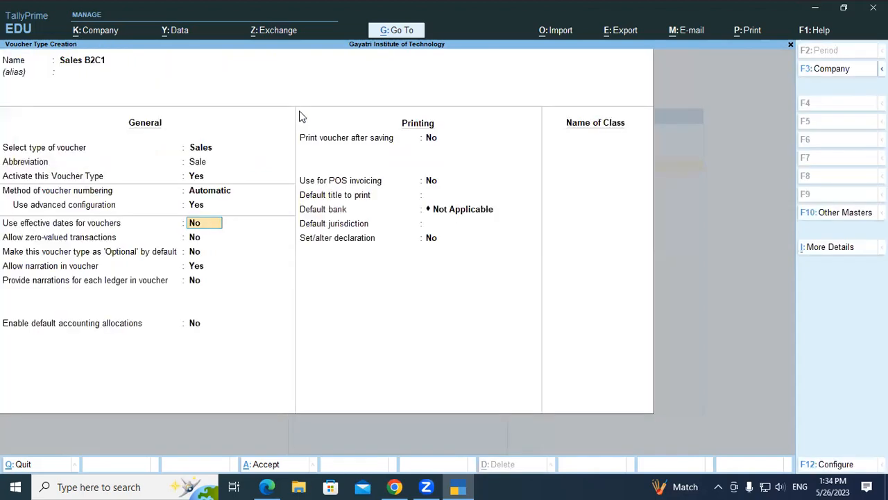
Keep the default general and printing settings of Sales B2C1 and add a class named Sales Local.
key(Return)
key(Return)
key(Return)
key(Return)
key(Return)
key(Return)
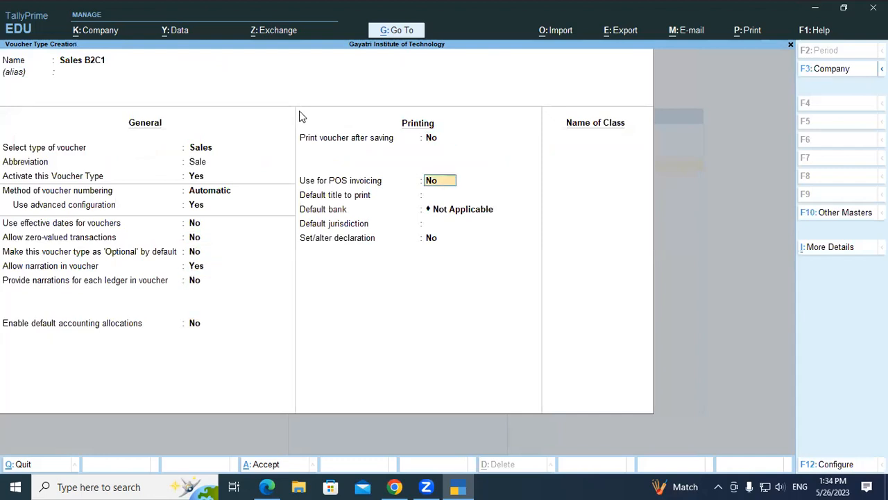
key(Return)
key(Return)
key(Return)
key(Return)
key(Return)
text(Sales Loca)
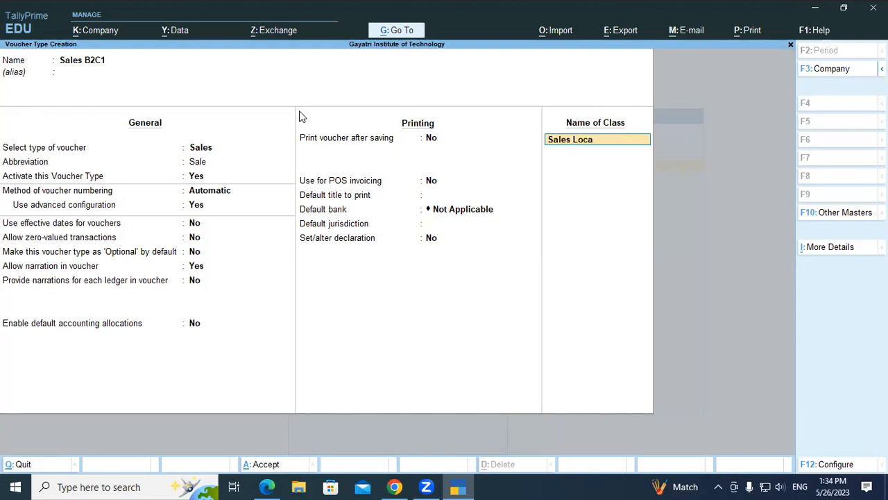
text(l)
key(Return)
Set SALES LOCAL as the Sales Local class's default allocation ledger at 100%, without restricting any groups.
key(Return)
key(Return)
key(Return)
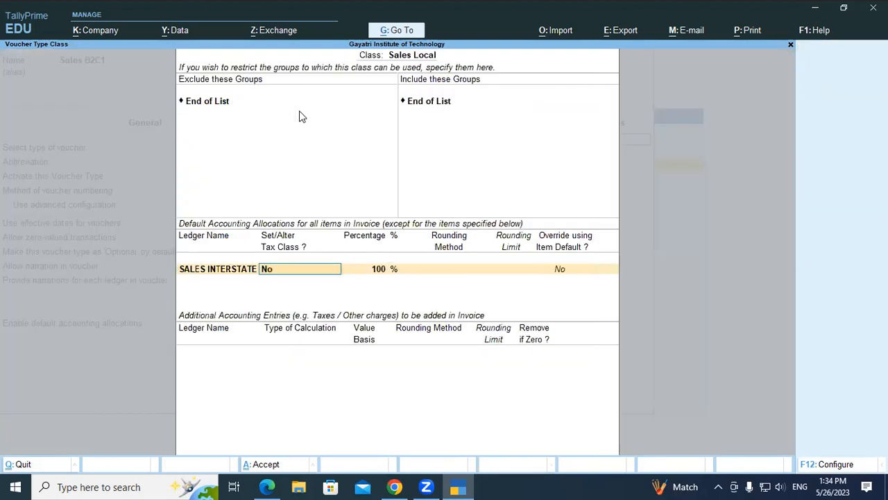
key(BackSpace)
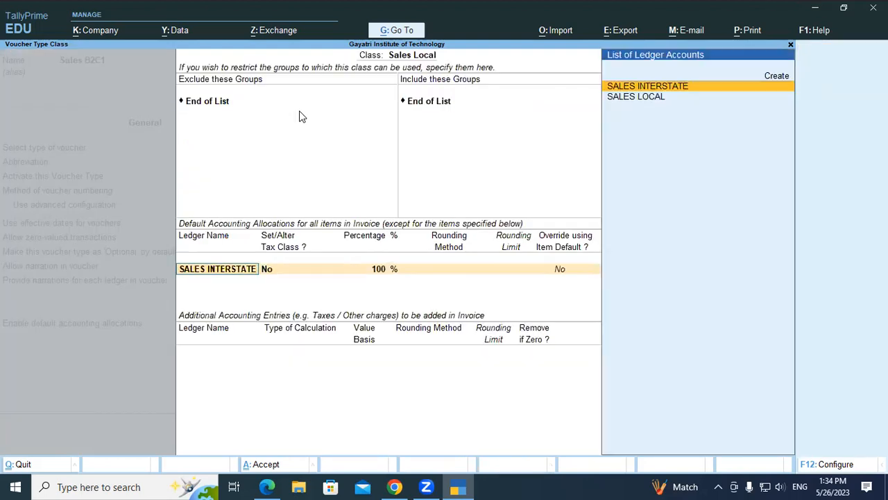
key(Down)
key(Return)
key(Return)
key(Return)
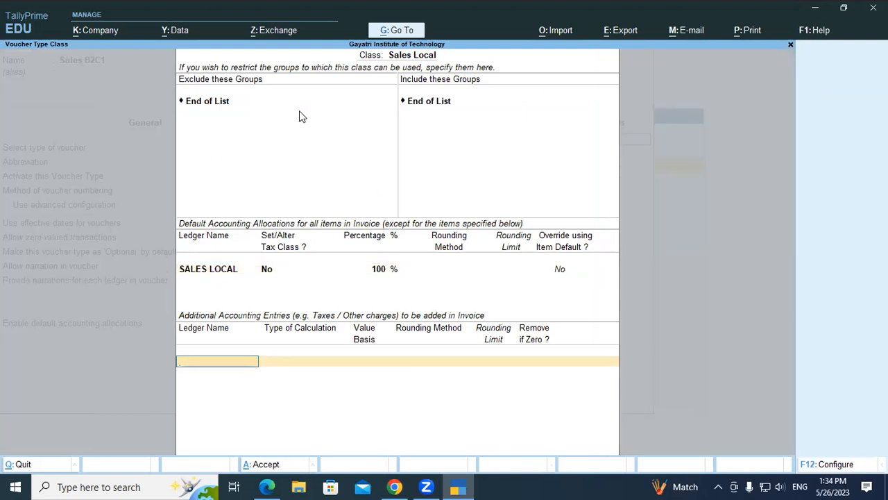
Add the CGST and SGST ledgers to the Sales Local class's additional accounting entries, removed if zero.
text(cgst)
key(Return)
key(Return)
key(Return)
text(S)
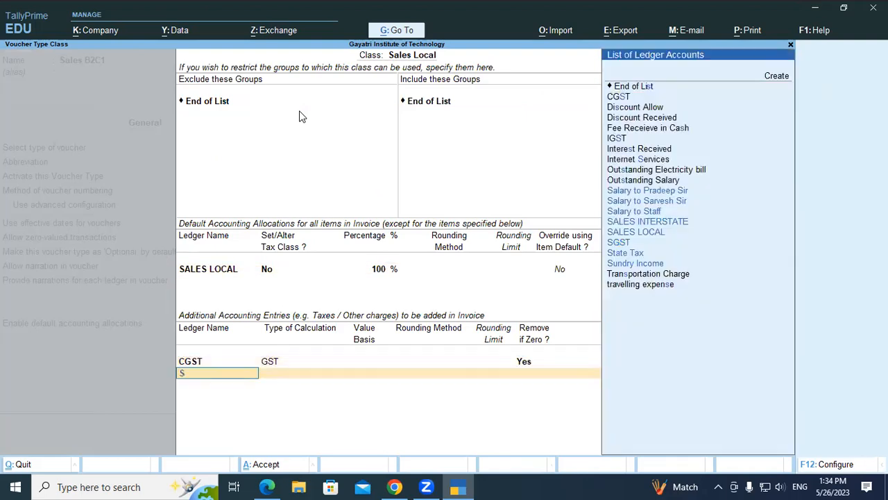
text(gst)
key(Return)
key(Return)
key(Return)
Add the Round Off ledger to the Sales Local class's additional entries, calculated As Total Amount Rounding.
text(R)
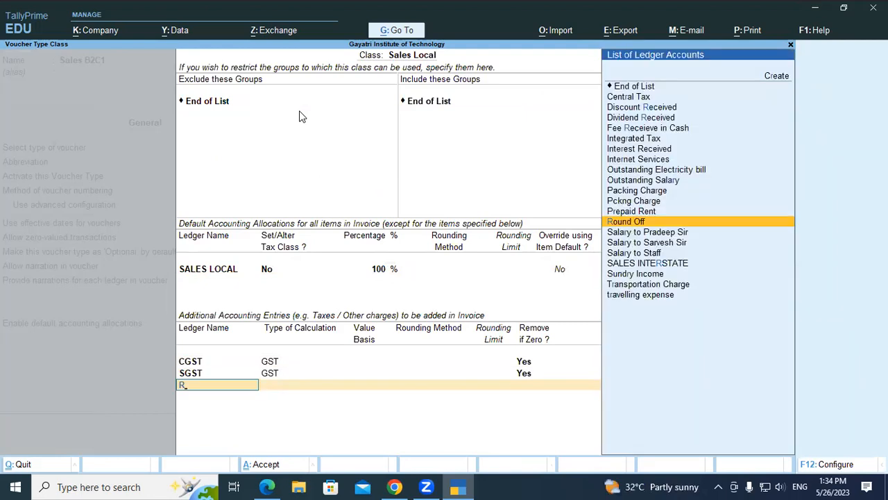
text(ou)
key(Return)
key(Return)
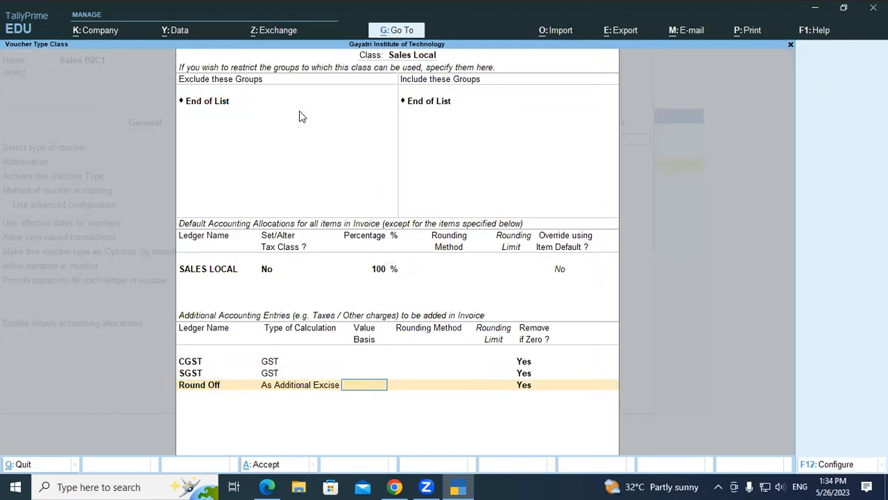
key(BackSpace)
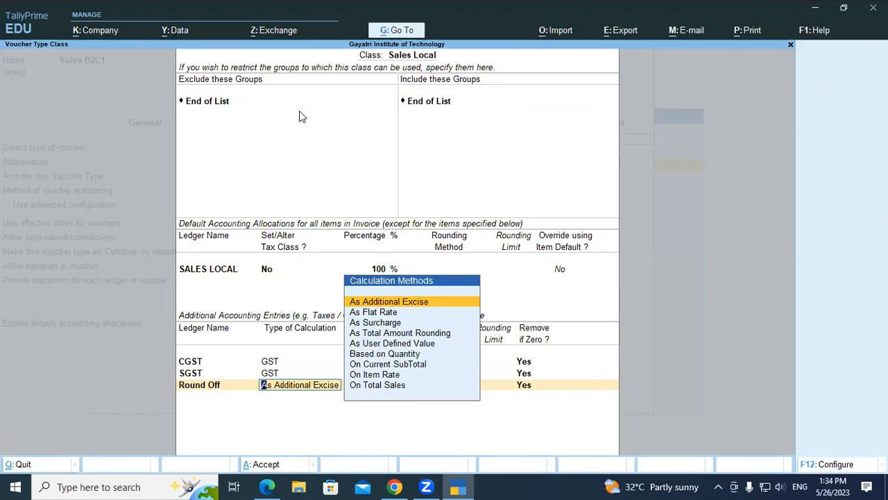
key(Down)
key(Down)
key(Down)
key(Return)
Set the Round Off entry to Normal Rounding with a rounding limit of 1 and accept the Sales Local class.
key(Return)
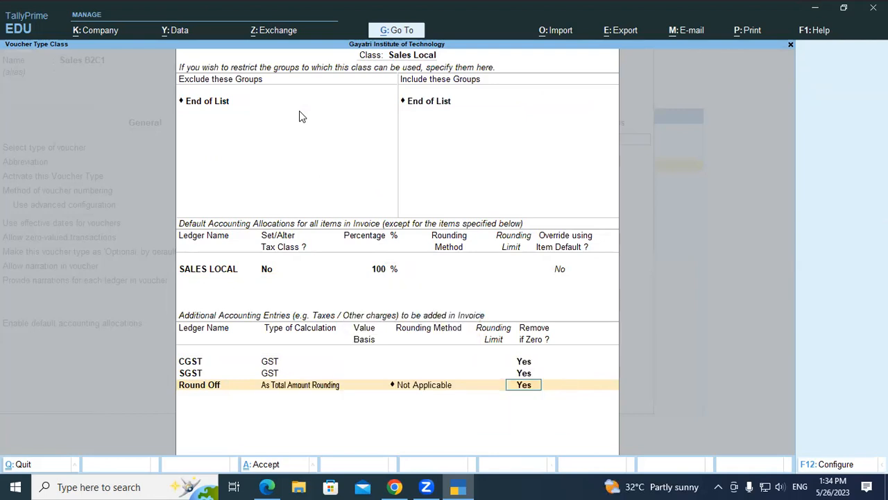
key(BackSpace)
key(Down)
key(Down)
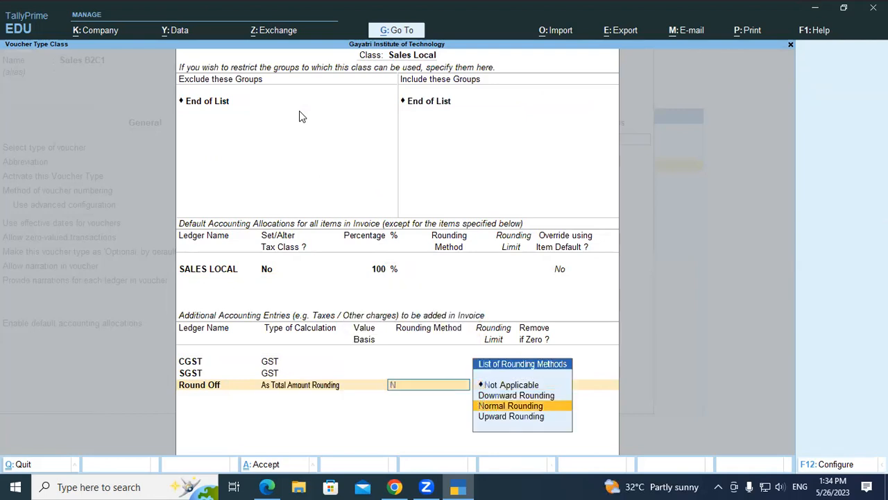
key(Return)
key(Return)
key(Return)
key(Return)
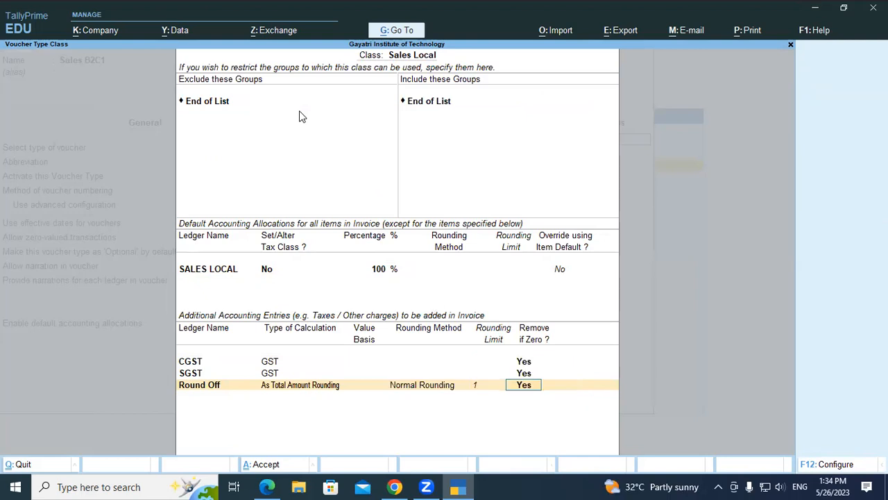
Add a class named Sales Insterstate with SALES INTERSTATE as its 100% default allocation ledger and save the class.
text(Sa)
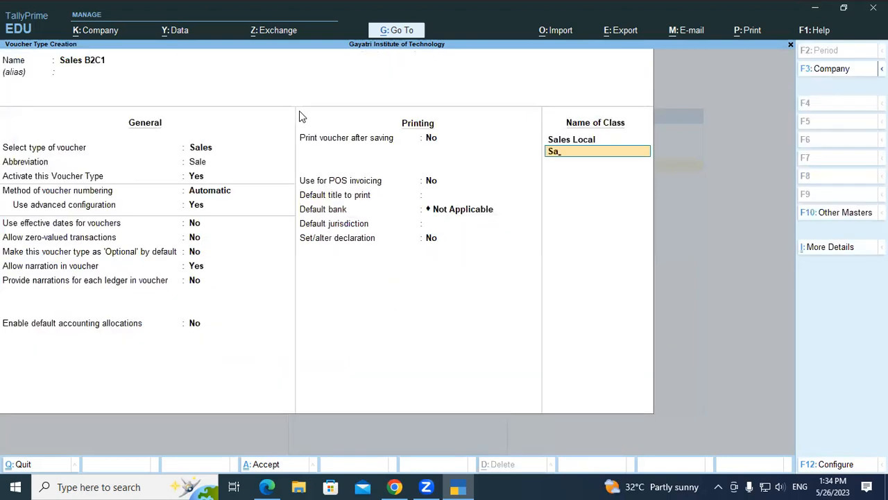
text(les insterstate)
key(Return)
key(Return)
key(Return)
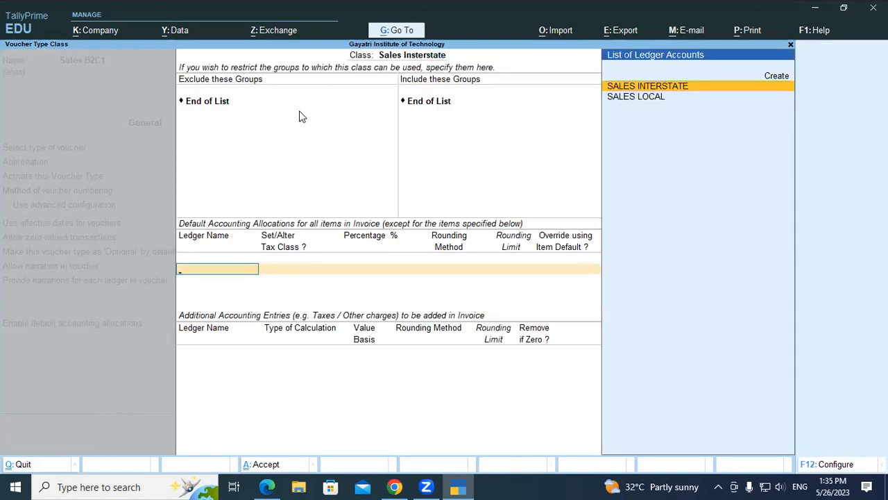
key(Return)
key(ctrl+a)
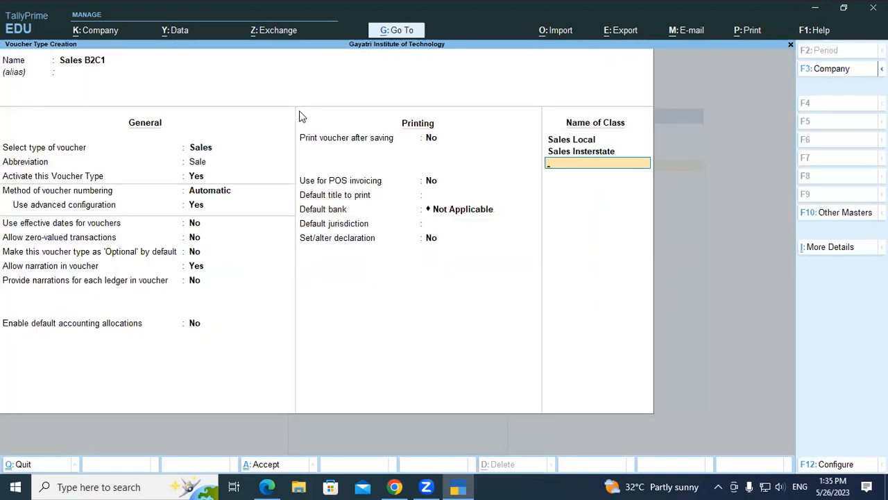
Reopen the Sales Insterstate class and add the IGST ledger to its additional accounting entries, removed if zero.
key(Up)
key(Return)
key(Return)
key(Return)
key(Return)
key(Return)
key(Return)
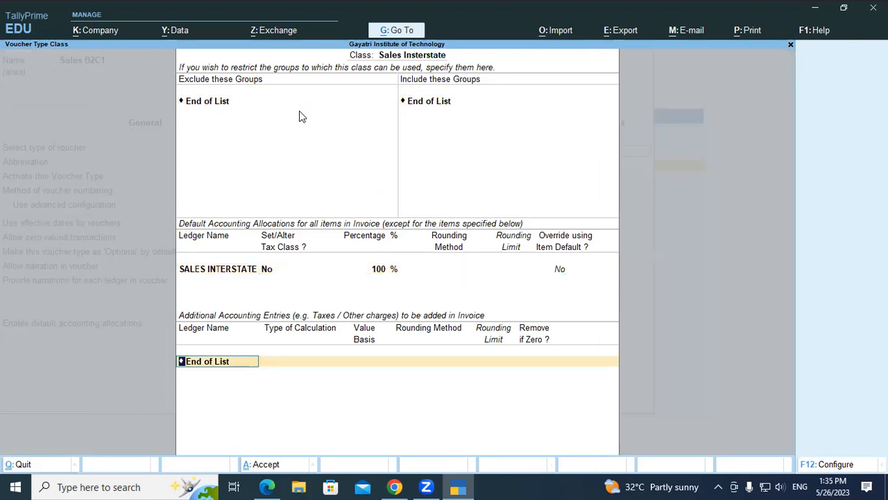
text(ig)
key(Return)
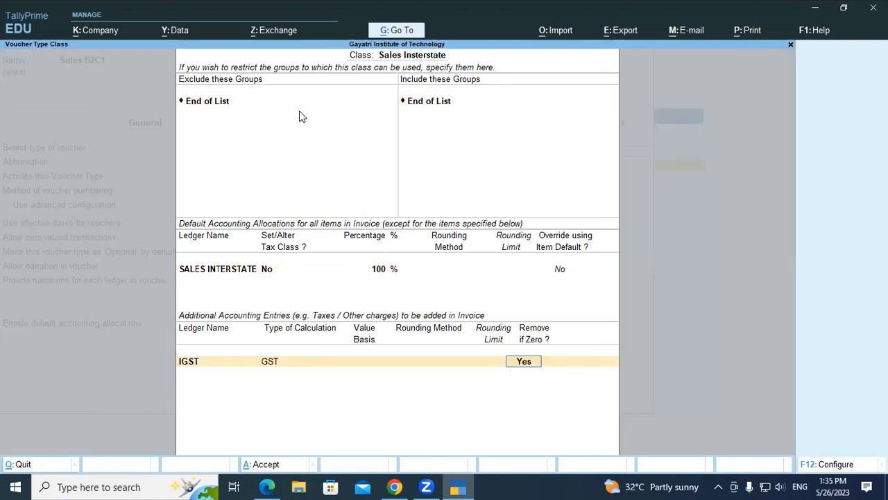
key(Return)
Add the Round Off ledger to the Sales Insterstate class, calculated As Total Amount Rounding with Normal Rounding, limit 1, removed if zero.
text(rou)
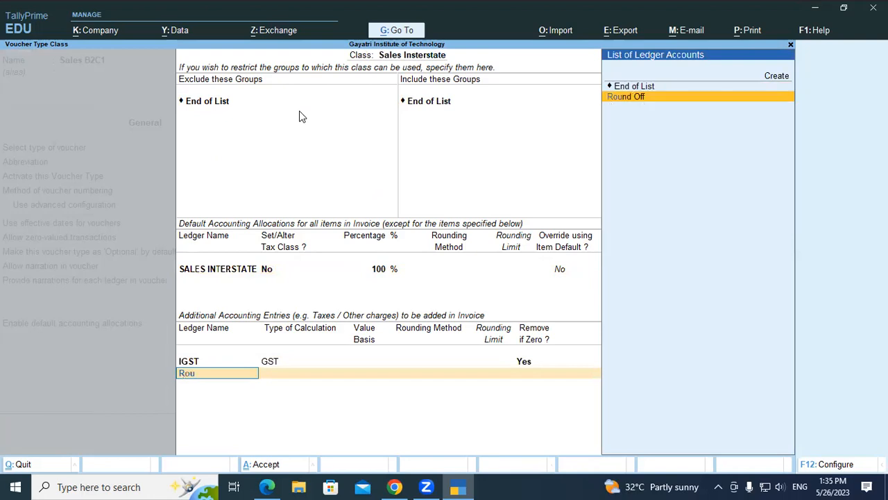
key(Return)
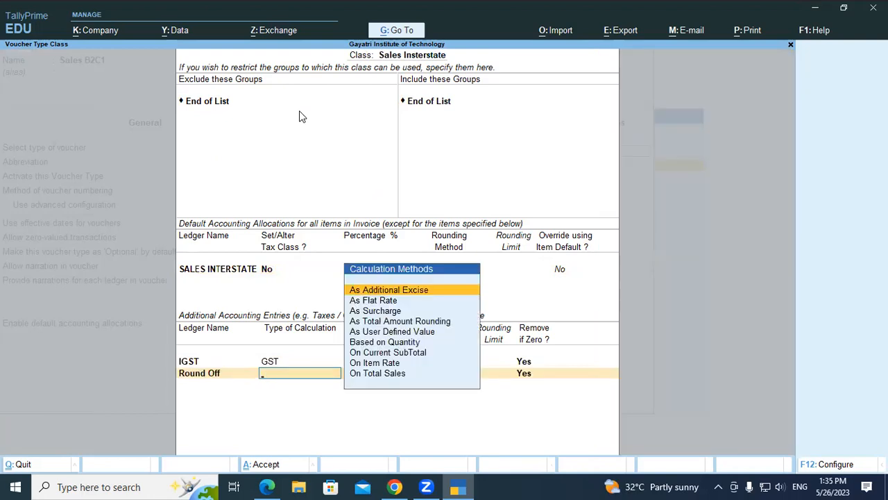
text(asto)
key(Return)
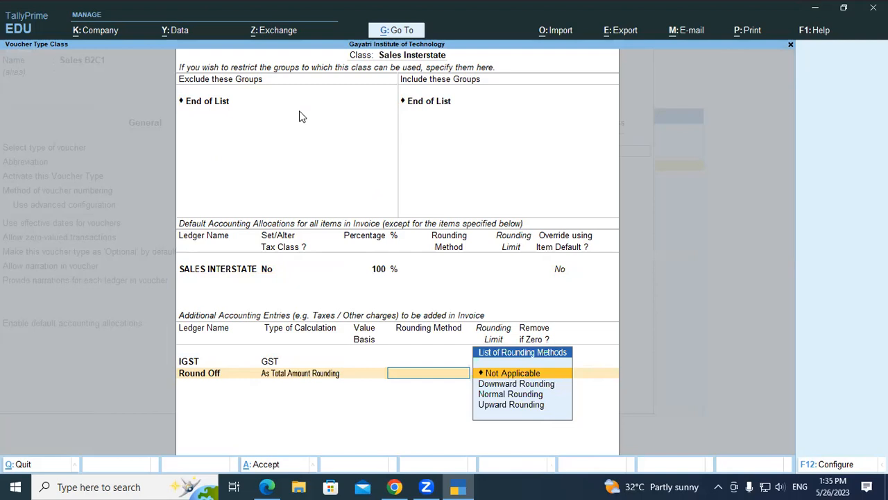
text(n)
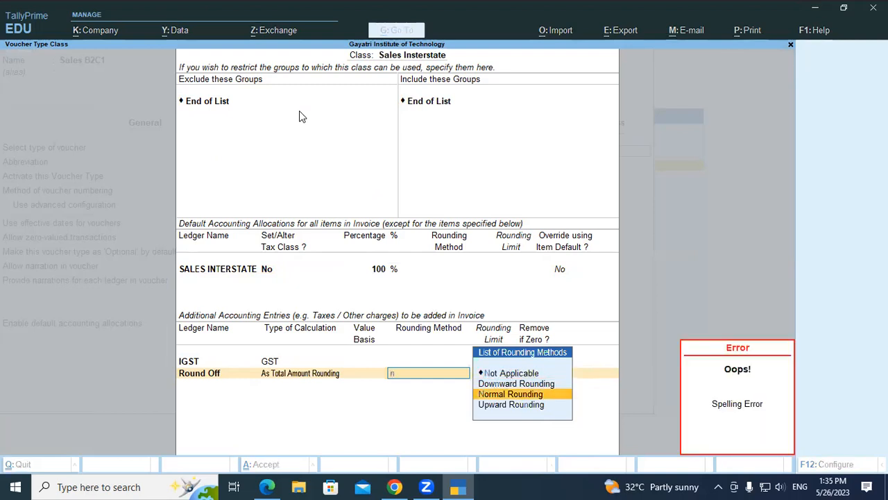
key(Return)
key(Return)
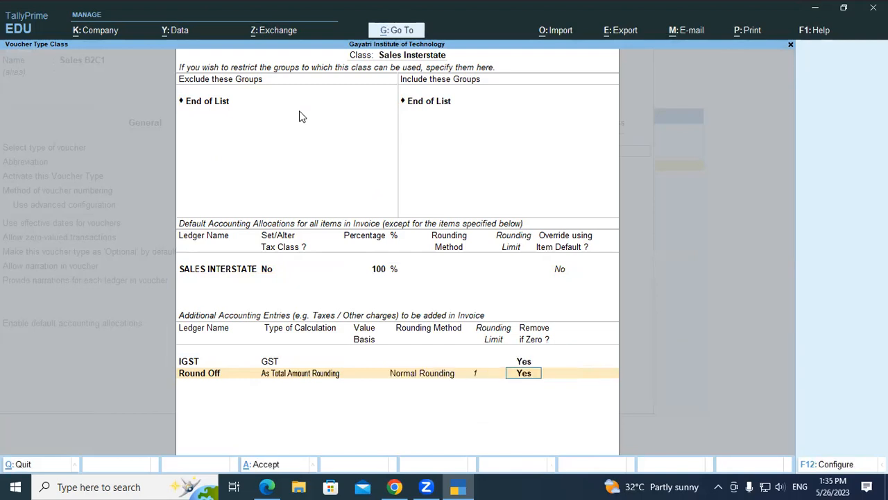
key(Return)
Accept the Sales Insterstate class, save the Sales B2C1 voucher type and return to the Gateway of Tally.
key(Return)
key(Return)
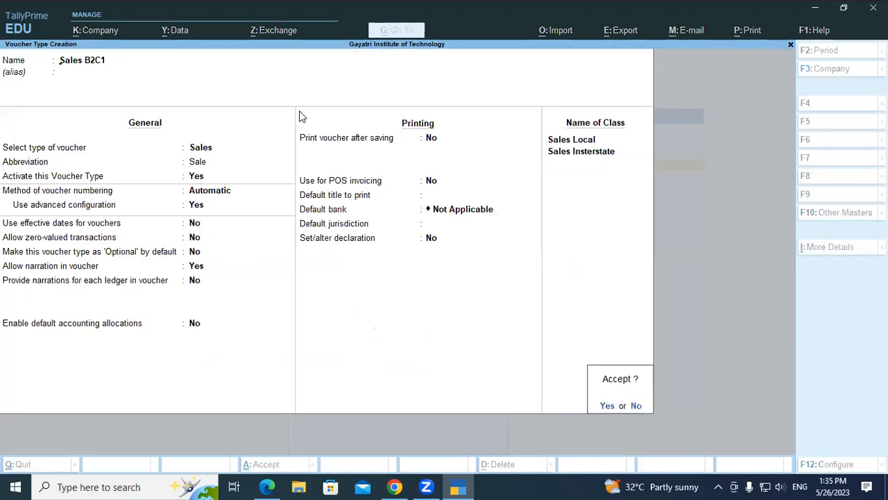
key(Return)
key(Escape)
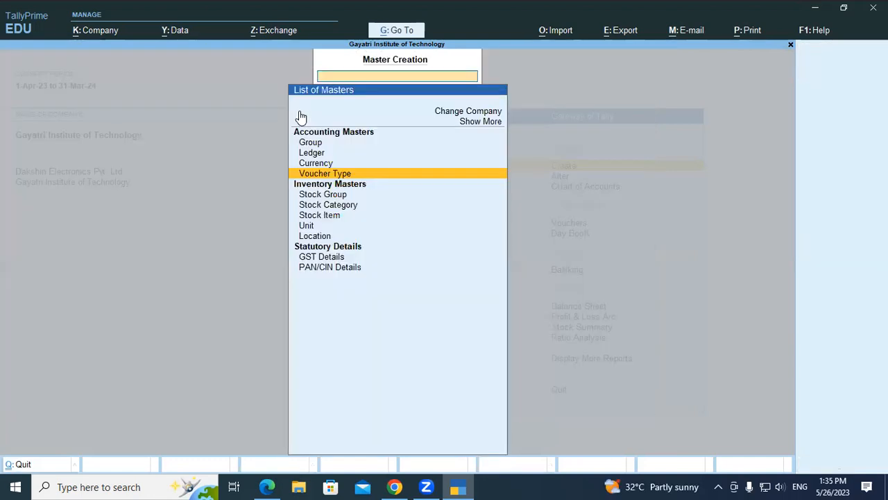
key(Escape)
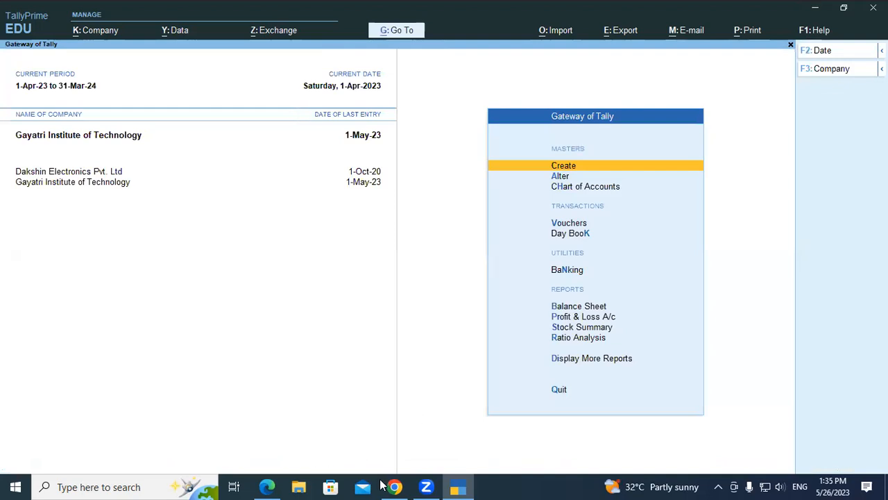
Switch to the Tally Prime Basic Accounting PDF in Edge and review the Sales B2B and B2C voucher class instructions through page 60.
click(266, 487)
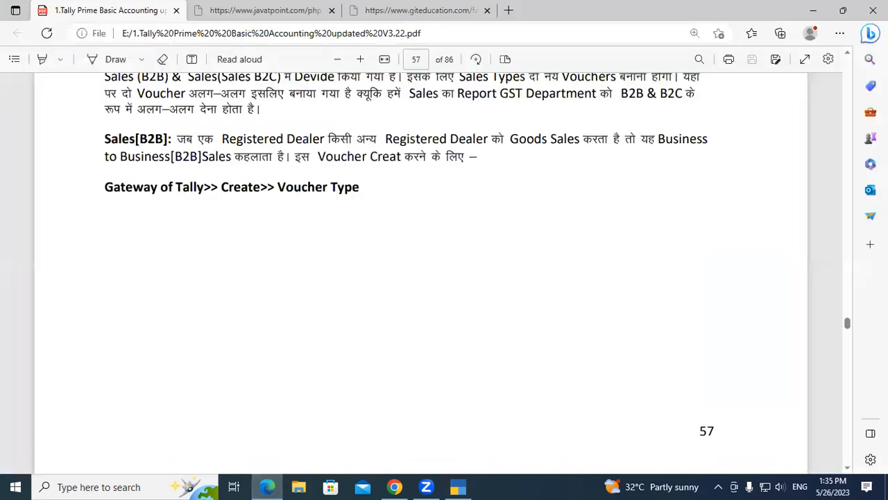
click(849, 469)
click(848, 469)
click(848, 469)
click(848, 469)
click(849, 469)
click(849, 469)
click(848, 469)
click(849, 469)
click(848, 469)
click(848, 469)
click(849, 469)
click(849, 469)
click(849, 469)
click(849, 469)
click(849, 469)
click(849, 469)
click(848, 469)
click(849, 469)
click(849, 469)
click(848, 469)
click(848, 469)
click(848, 468)
click(848, 469)
click(849, 469)
click(849, 469)
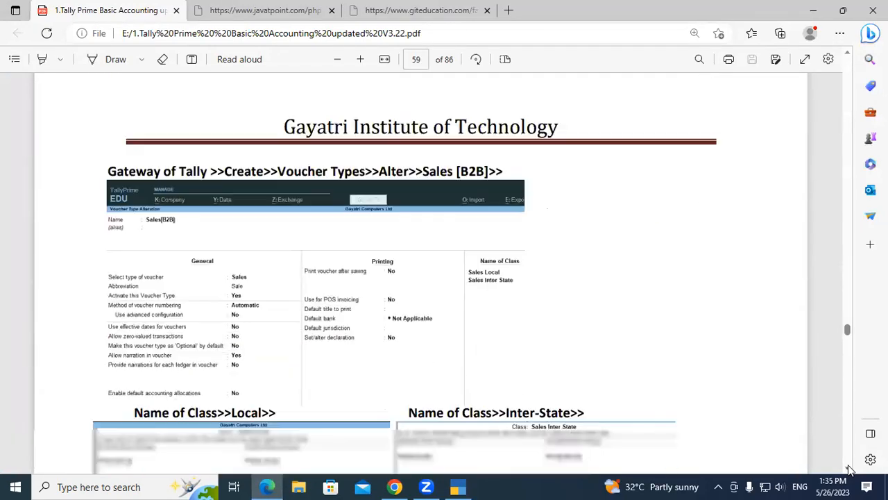
click(849, 469)
click(848, 469)
click(848, 469)
click(849, 469)
click(849, 469)
click(849, 469)
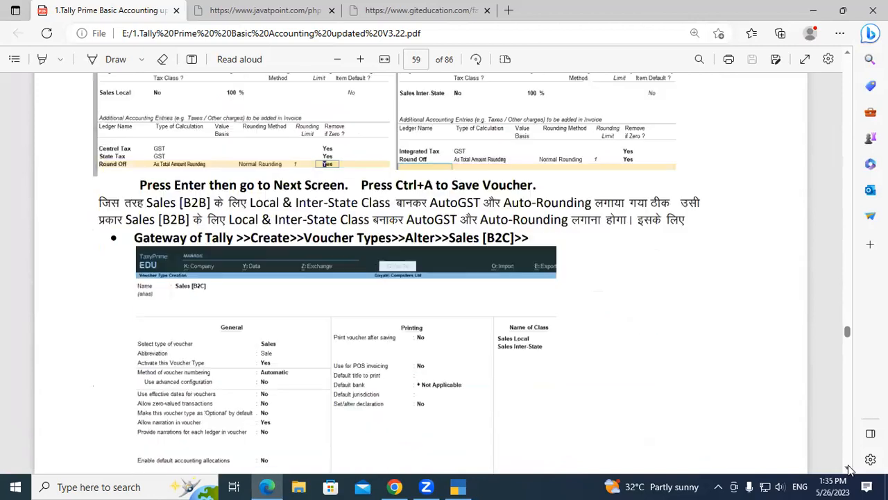
click(849, 469)
click(848, 469)
click(849, 469)
click(849, 469)
click(848, 469)
click(849, 469)
click(849, 469)
click(849, 469)
click(848, 469)
click(848, 469)
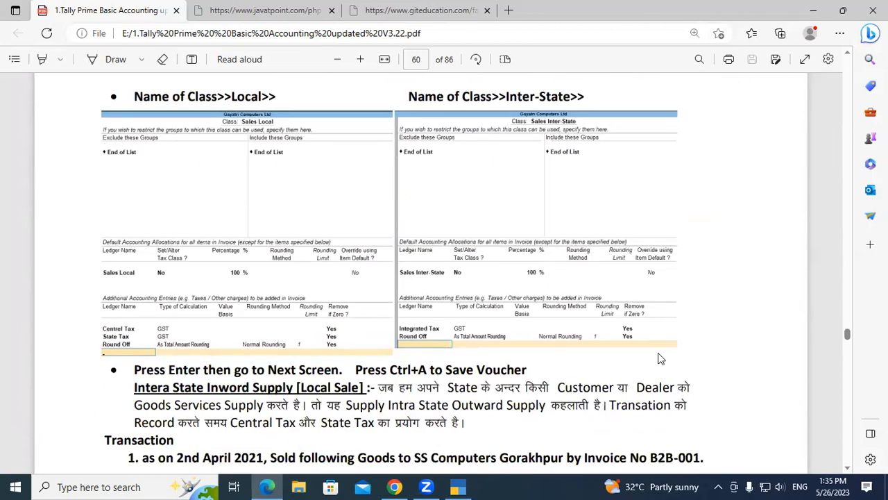
Read transaction 1 on page 60, the local sale to SS Computers, with its item quantities and rates.
click(846, 469)
click(846, 469)
click(847, 469)
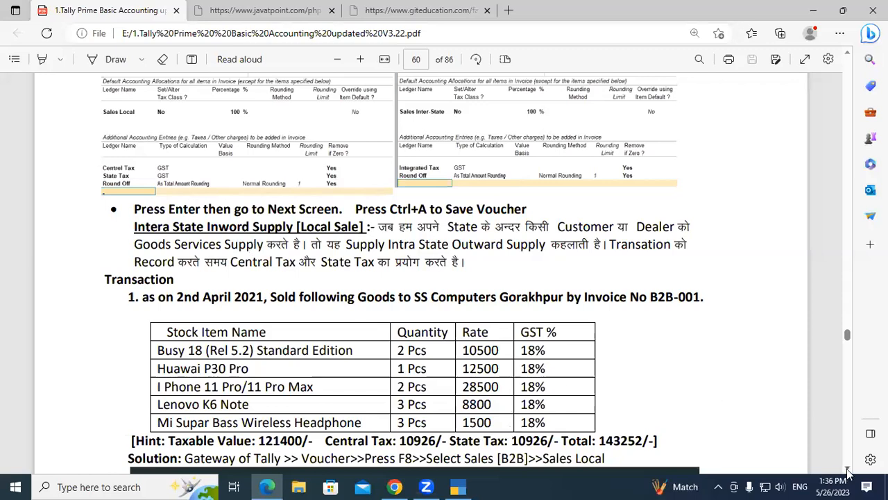
scroll(187, 246, down, 2)
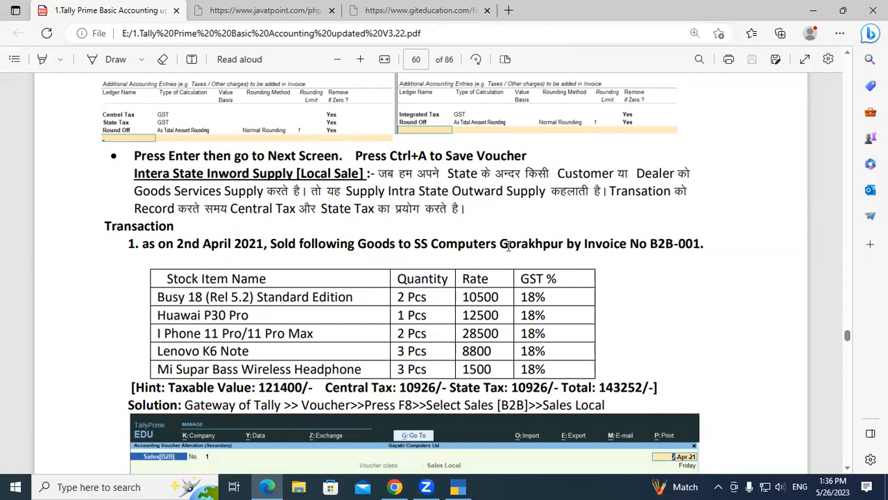
drag(416, 245, 494, 251)
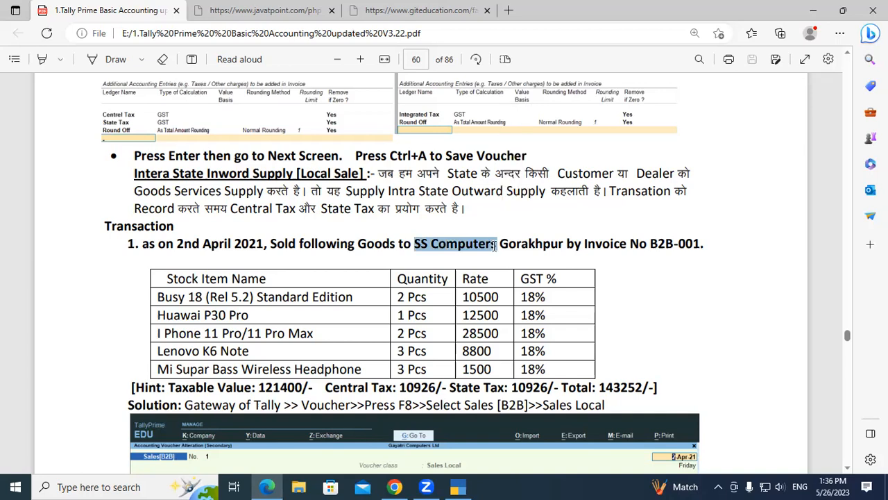
click(494, 244)
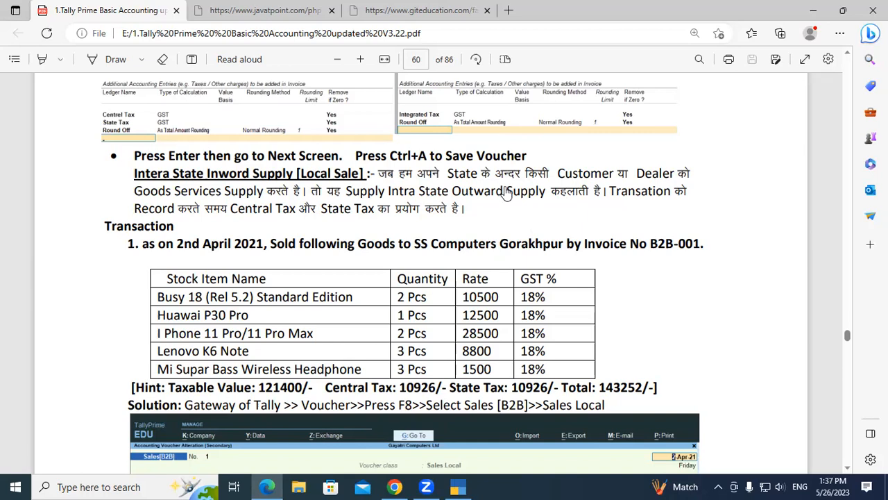
Switch to TallyPrime and start a Sales B2B1 voucher with the Sales Local class.
key(alt+Tab)
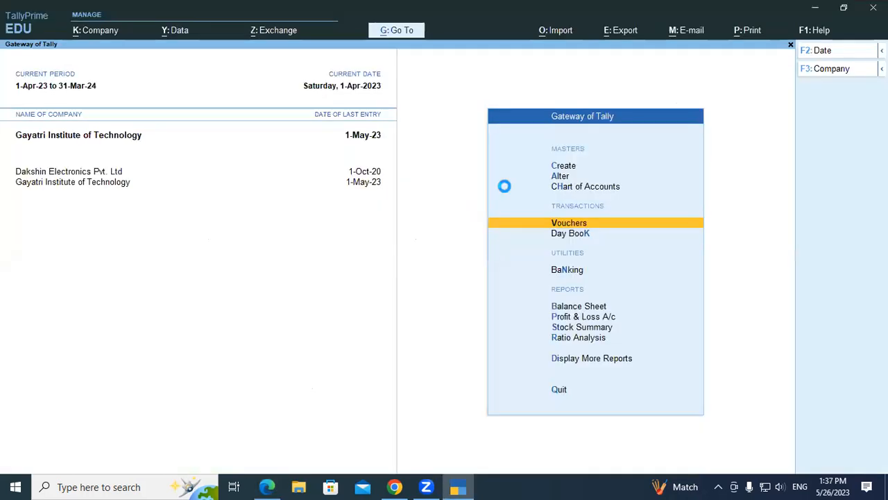
key(Return)
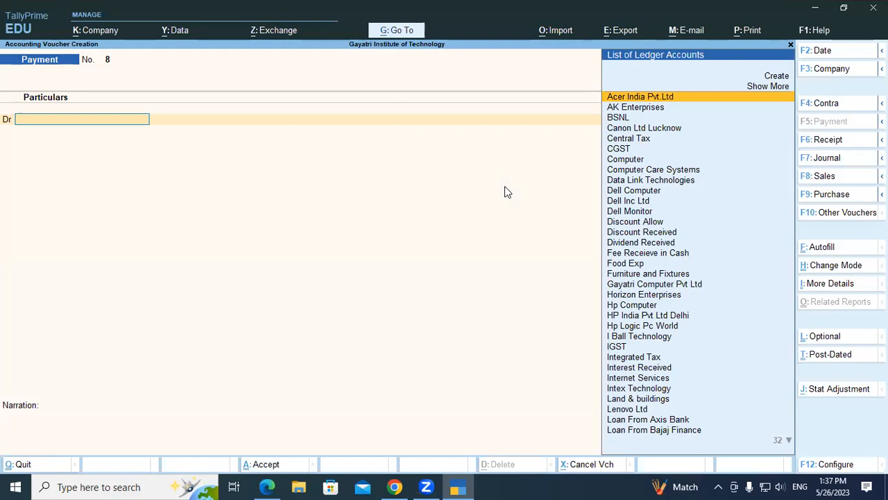
key(F8)
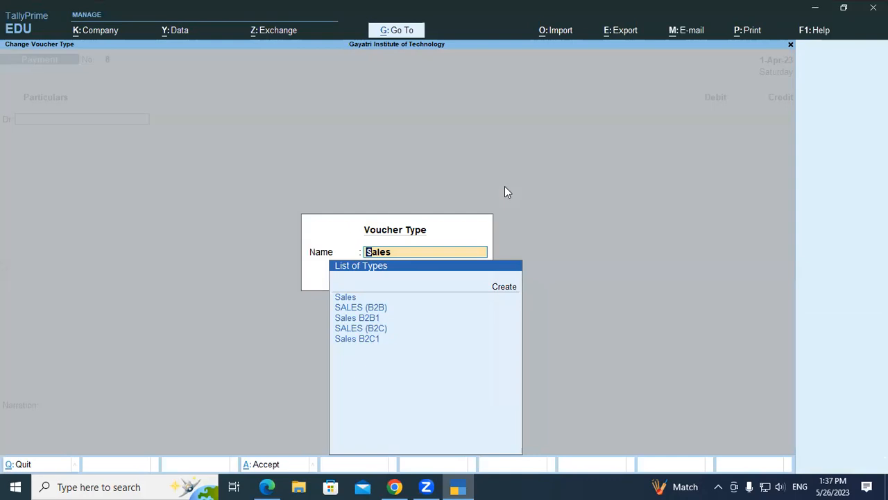
key(Down)
key(Down)
key(Down)
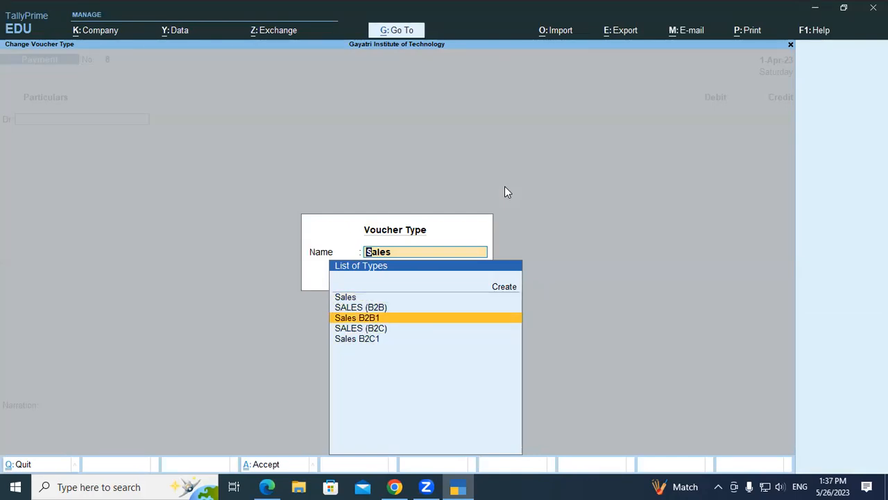
key(Return)
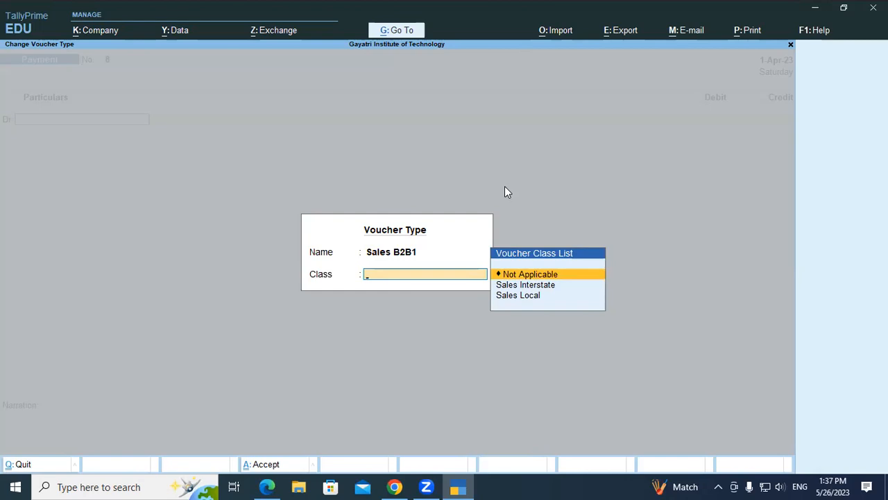
key(Down)
key(Down)
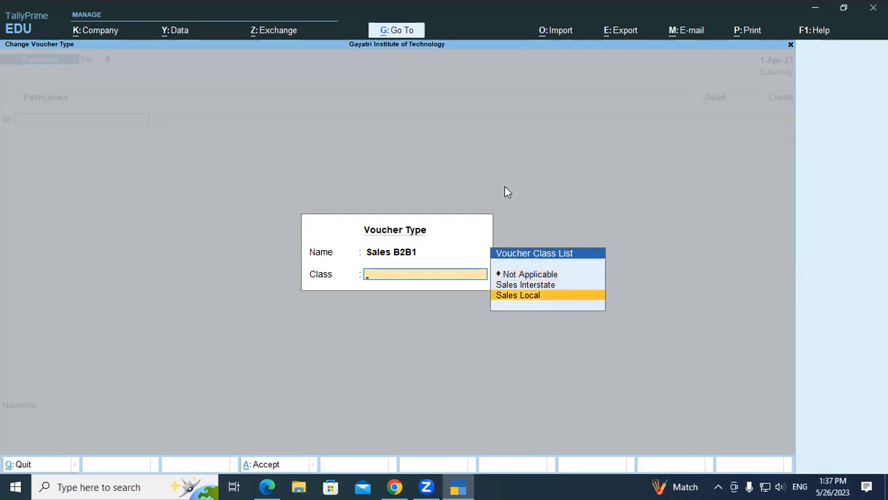
key(Return)
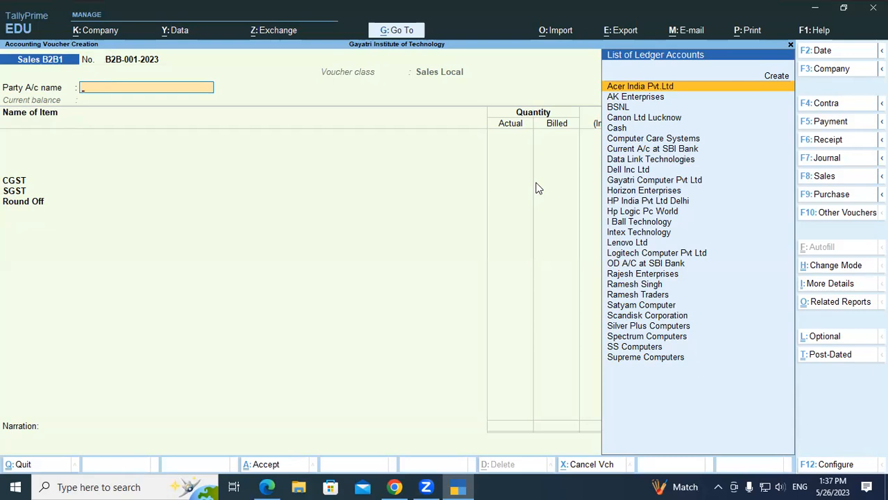
Select SS Computers as the party account, leave the dispatch details blank and accept the default party details.
text(Ss)
key(Return)
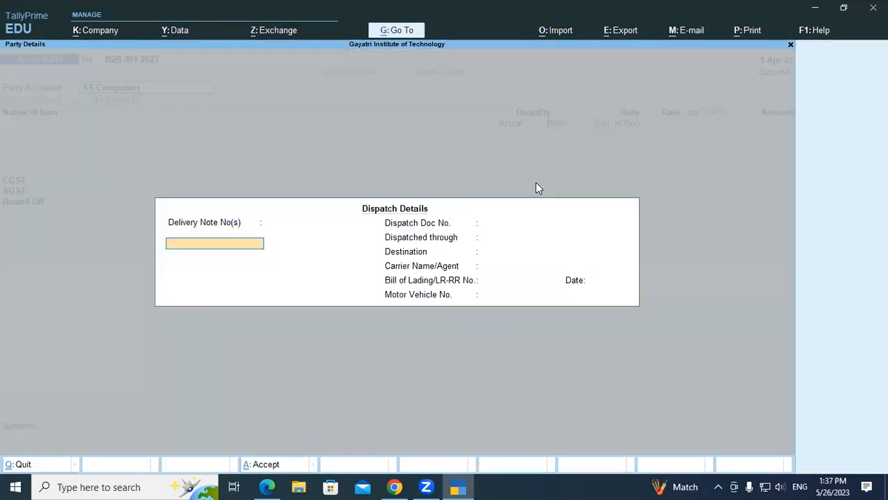
key(Return)
key(Return)
key(Return)
key(Return)
key(Return)
key(Return)
key(Return)
key(Return)
key(Return)
key(Return)
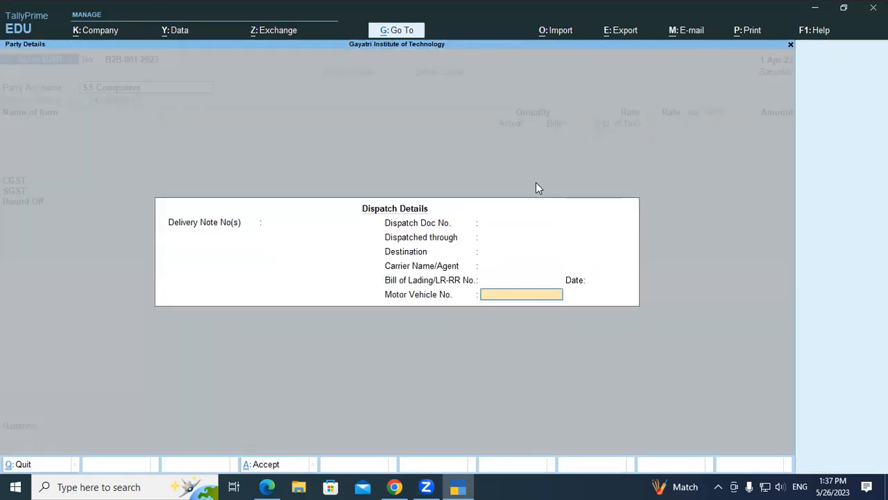
key(Return)
key(Return)
key(Return)
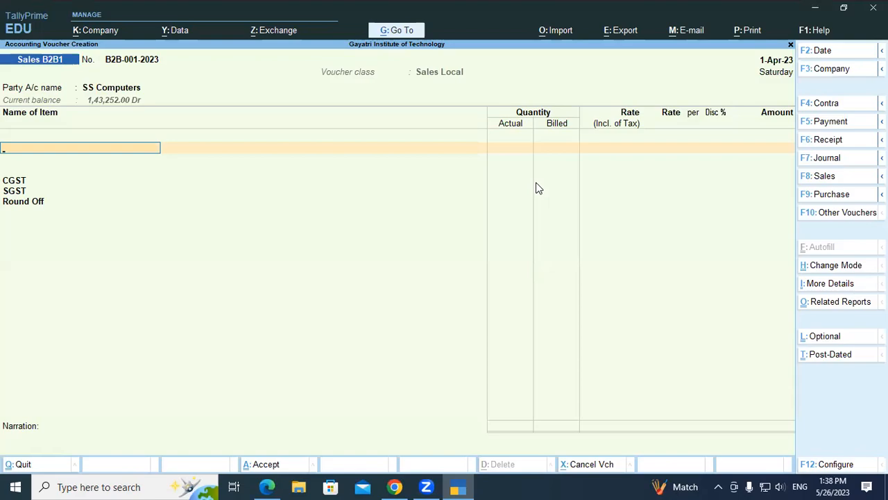
Check transaction 1 in the Edge PDF and add Busy 18 (Rel 5.2) Standard Edition to the TallyPrime voucher from the Shop location.
key(alt+Tab)
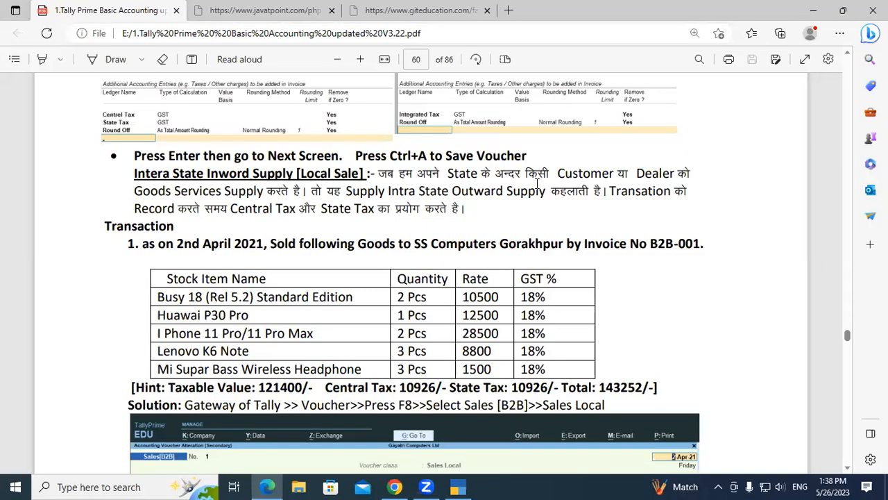
key(alt+Tab)
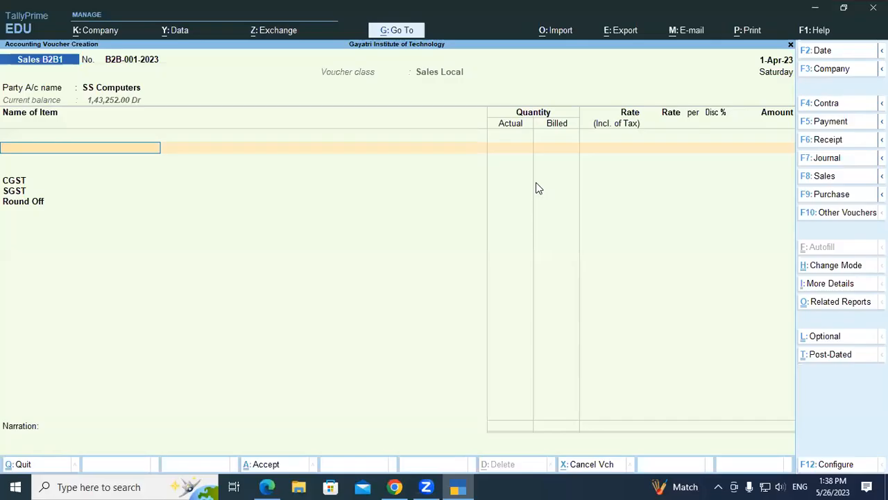
text(Busy)
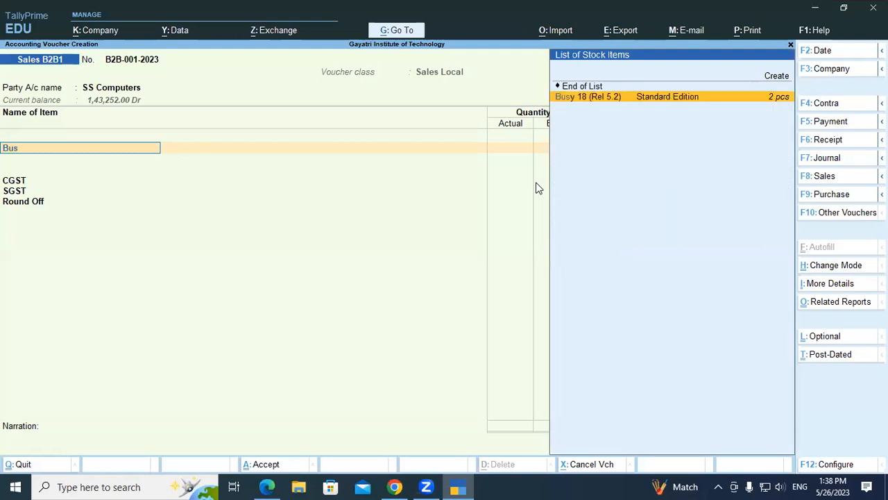
key(Return)
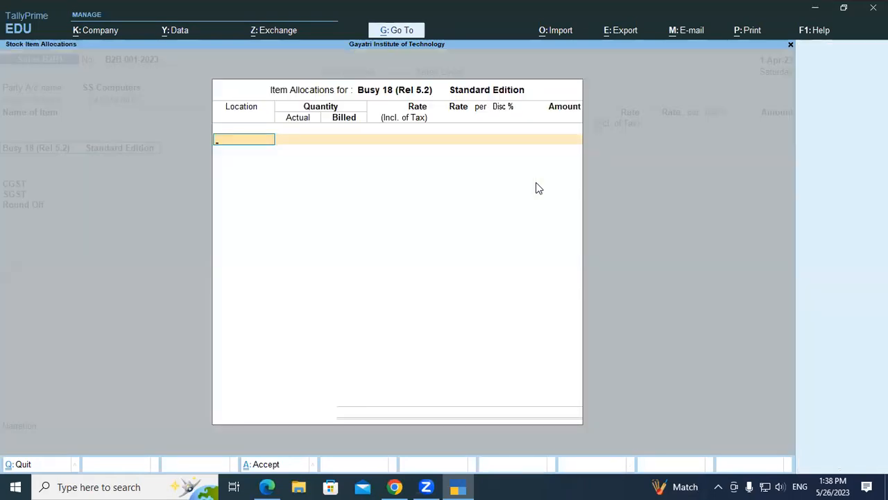
key(alt+Tab)
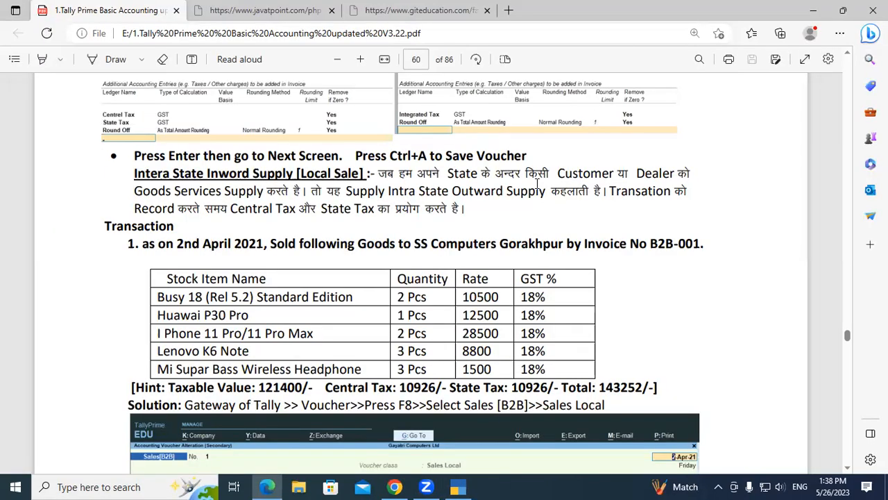
key(alt+Tab)
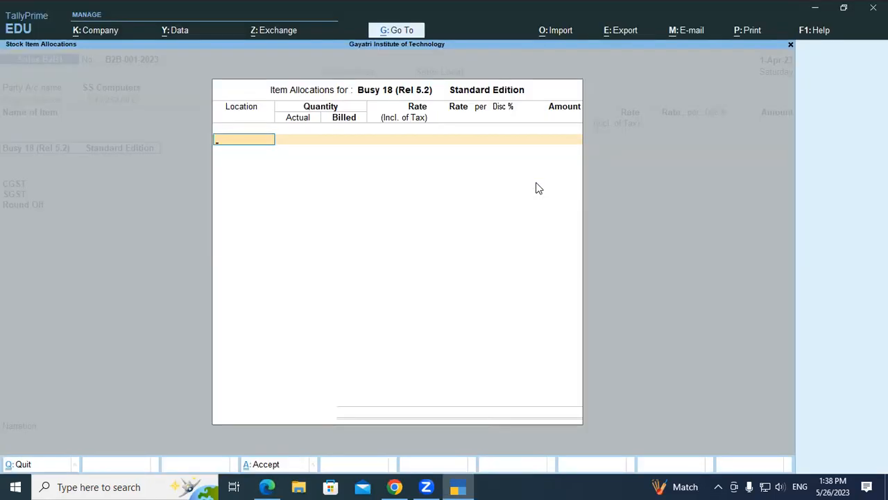
key(space)
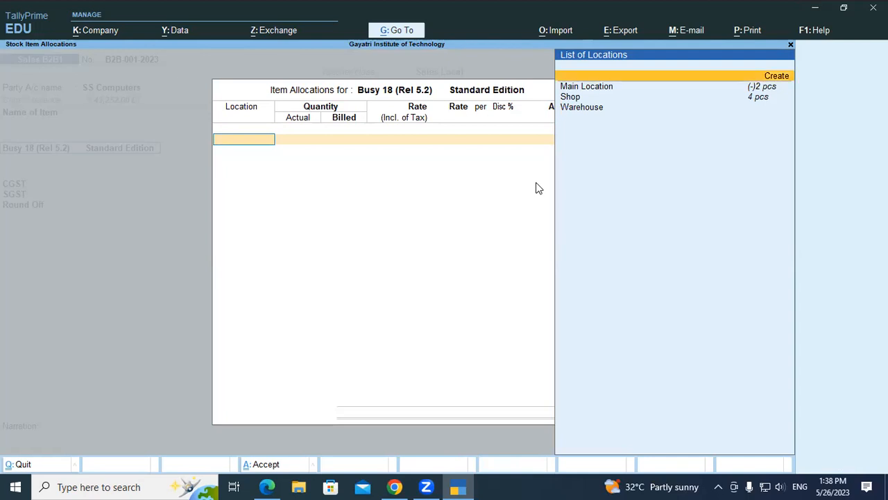
key(Down)
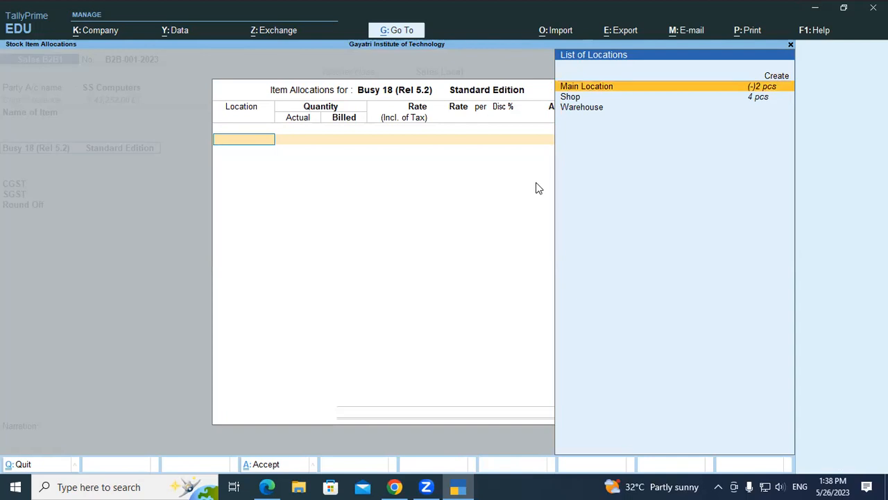
key(Down)
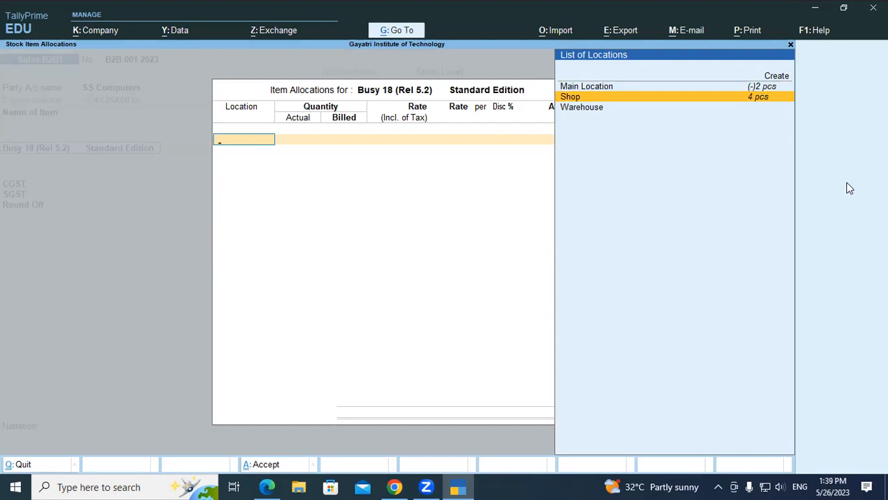
key(Return)
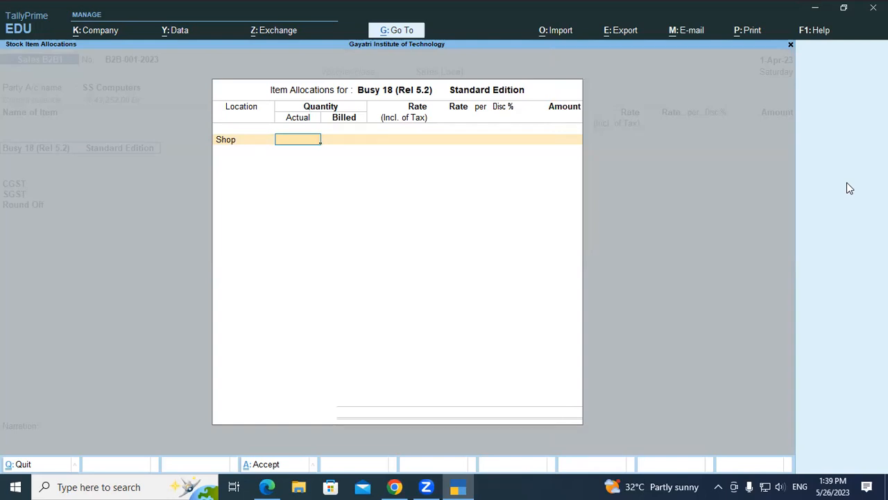
Set Busy 18 to 2 pcs at a rate of 10,500, checking the rate in the PDF and leaving the tax-inclusive rate blank.
text(2)
key(Return)
key(Return)
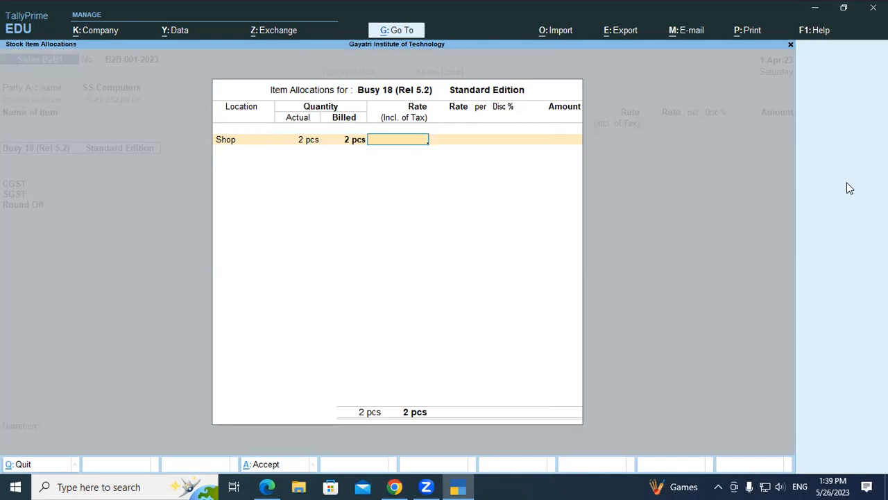
key(Return)
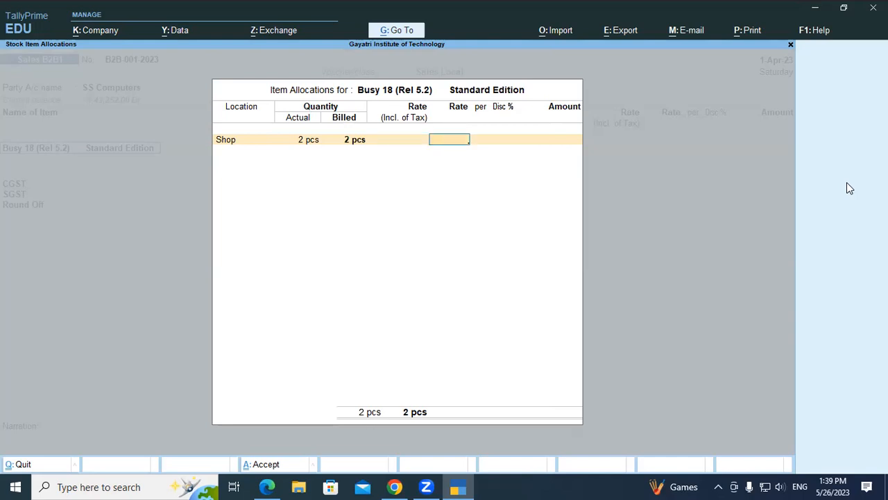
key(alt+Tab)
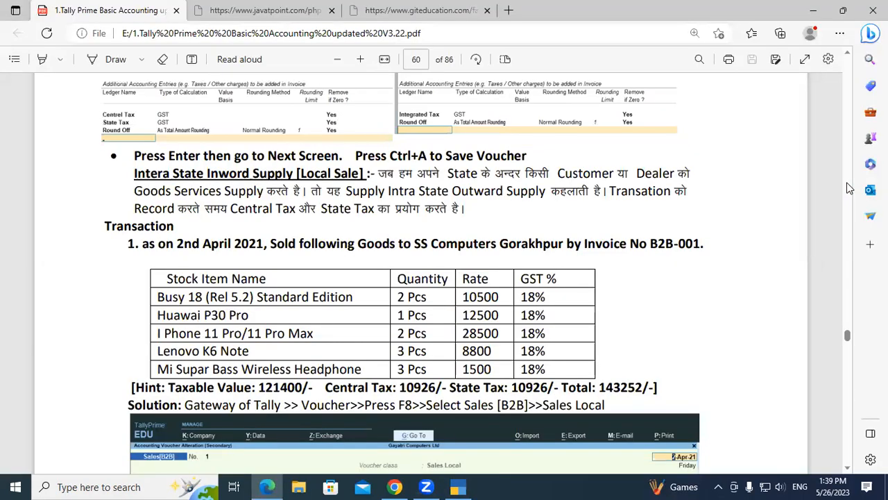
key(alt+Tab)
text(10,500)
key(Return)
key(Return)
key(Return)
key(Return)
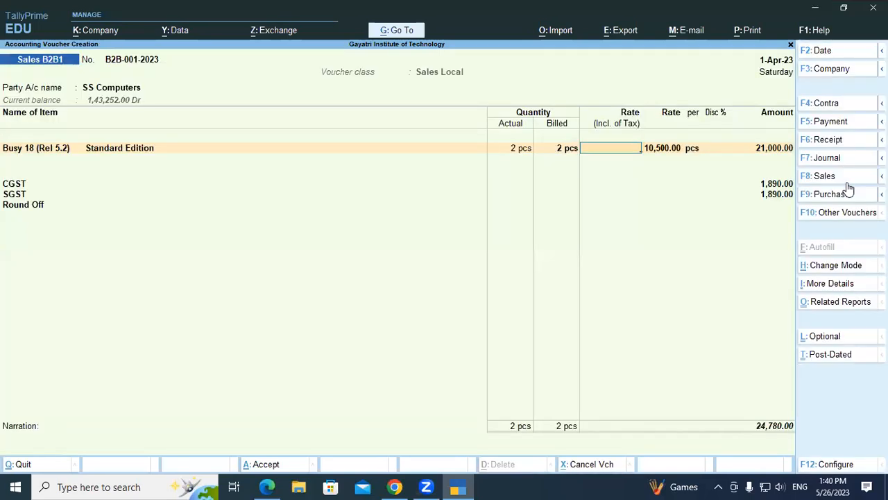
key(Return)
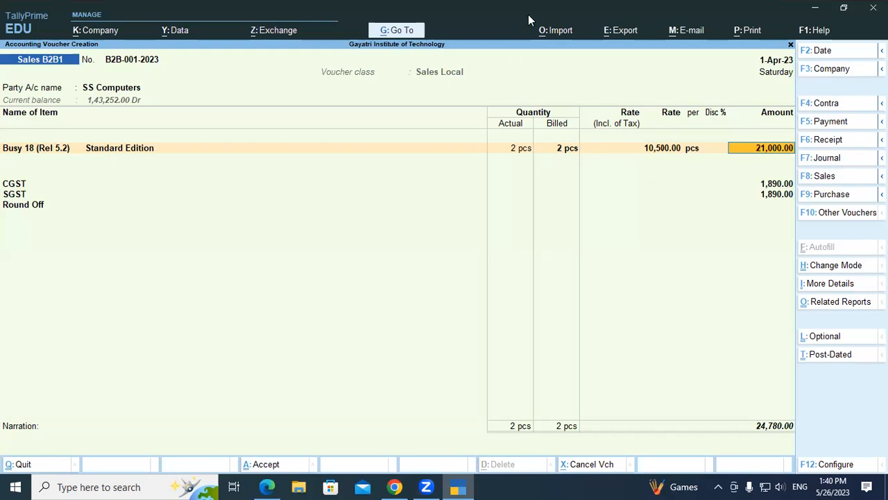
Disable the separate Actual and Billed Quantity columns in the company features and accept the Busy 18 line amount.
key(F11)
key(Return)
key(Return)
key(Return)
key(Return)
key(Return)
key(Return)
key(Return)
key(Return)
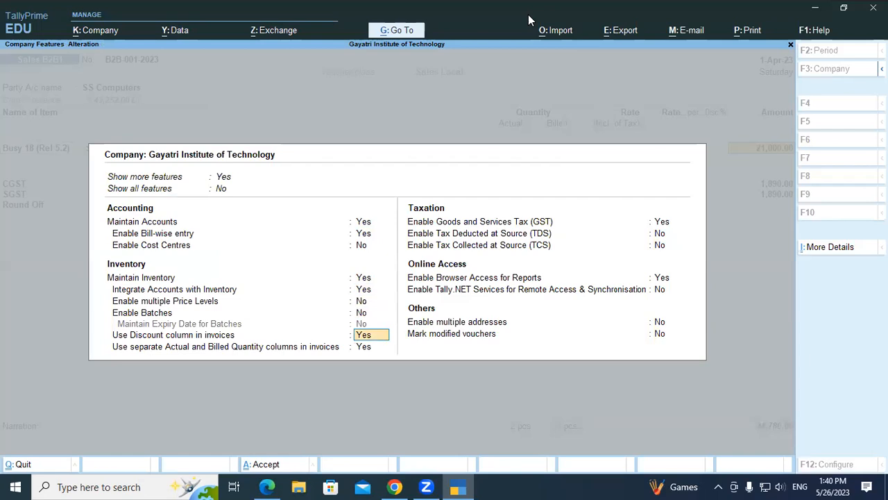
text(n)
key(Return)
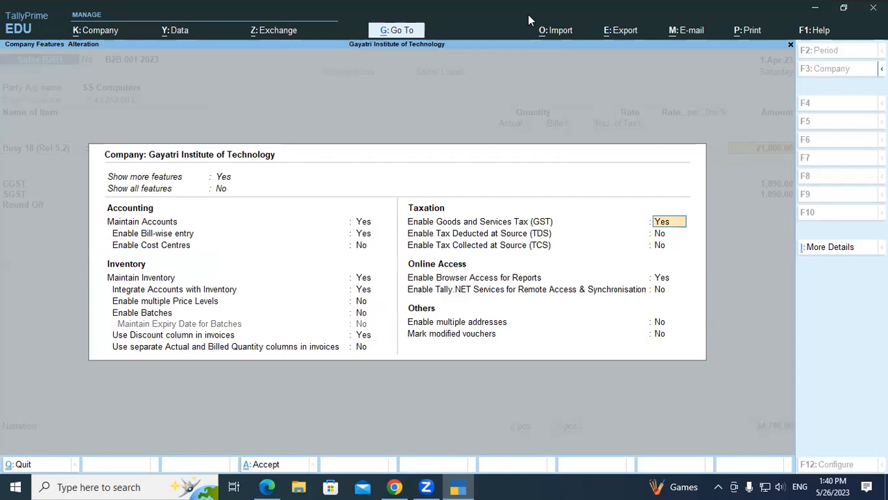
key(ctrl+a)
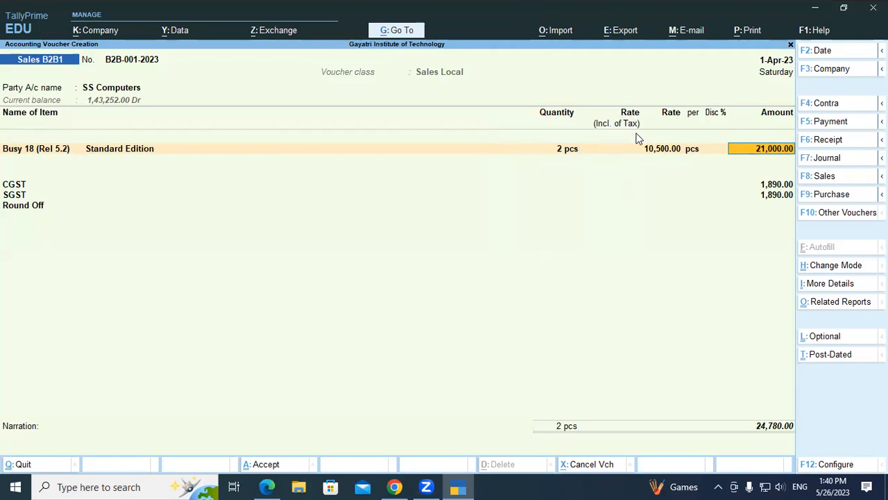
key(Return)
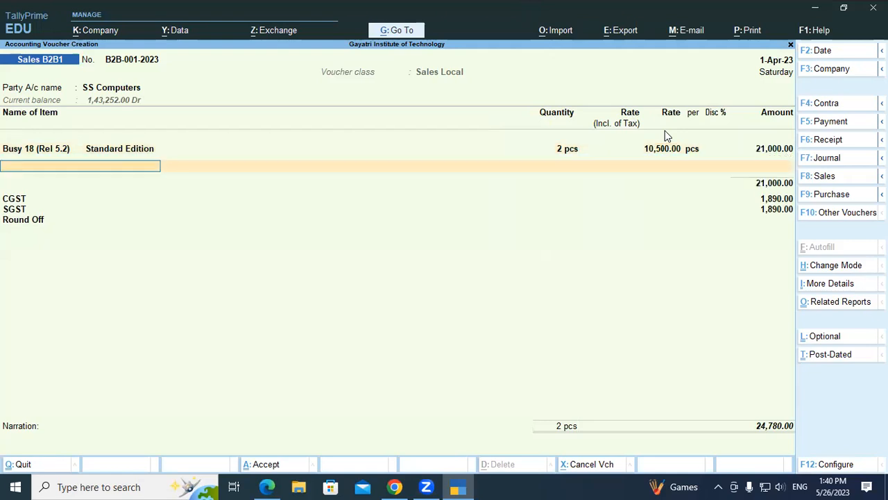
Set Provide Rate Inclusive of Tax for Stock Items to No in the voucher configuration and save it.
key(alt+Tab)
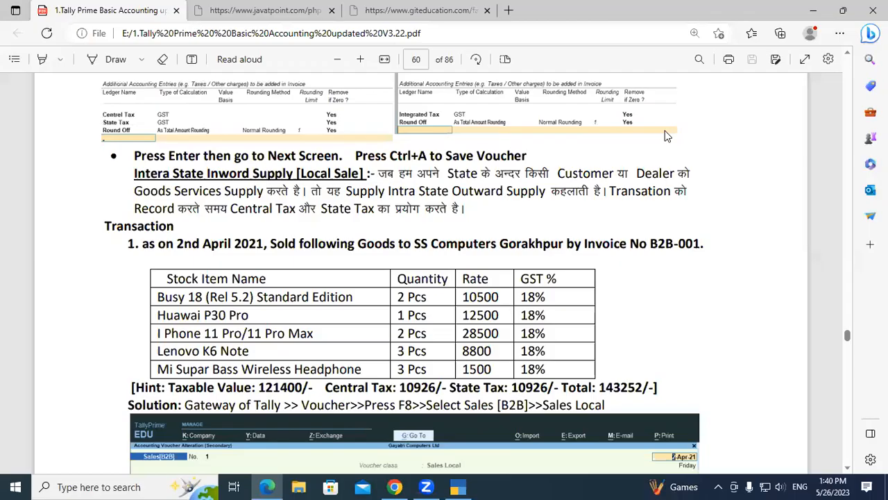
key(alt+Tab)
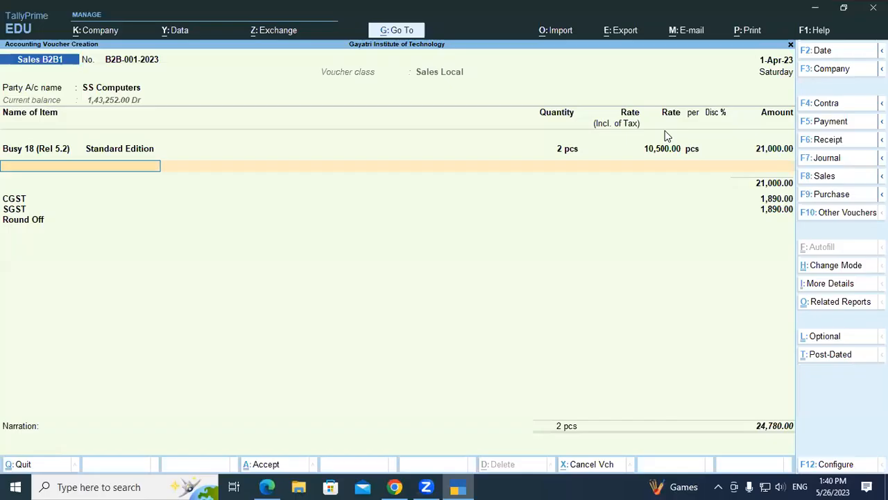
click(836, 463)
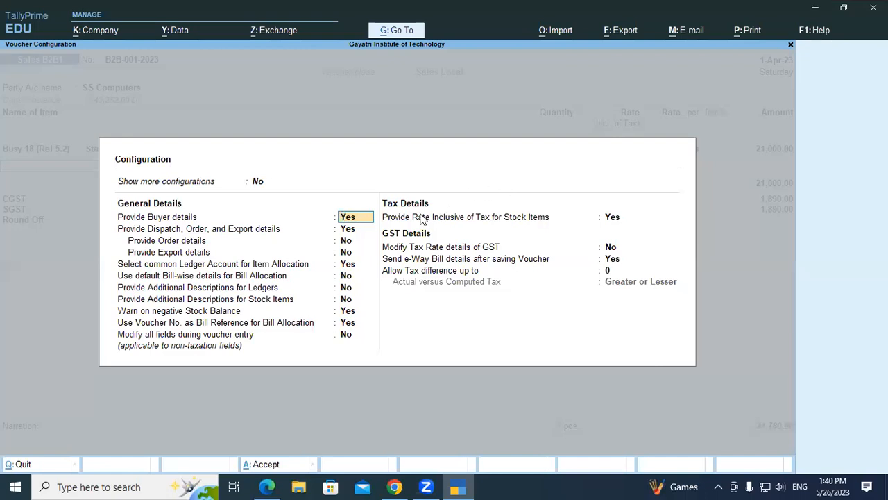
click(613, 218)
key(n)
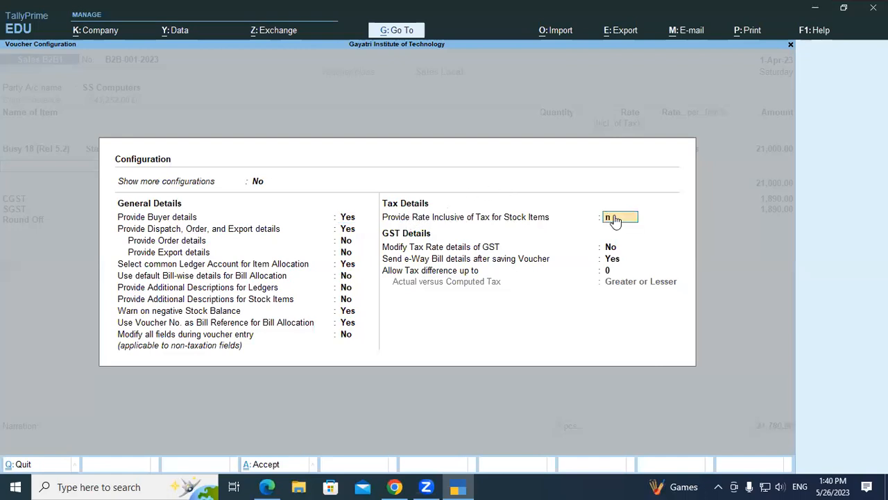
key(Return)
key(ctrl+a)
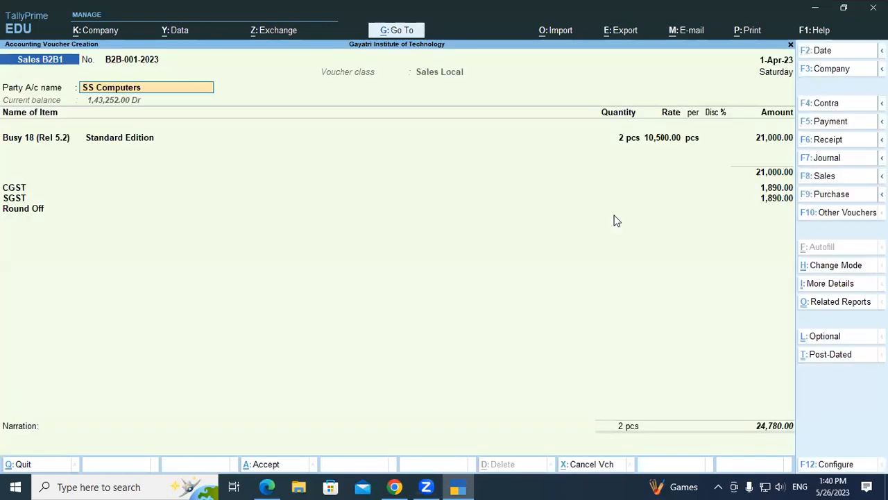
Reopen the Busy 18 item allocation and accept its existing location, quantity and rate to reach the next item line.
click(116, 138)
key(Return)
key(Return)
key(Return)
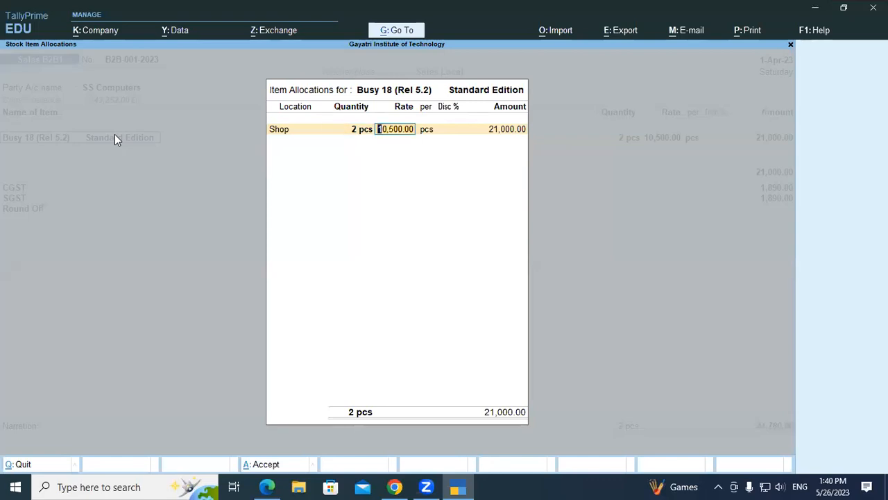
key(Return)
key(Return)
key(Return)
key(Return)
key(Return)
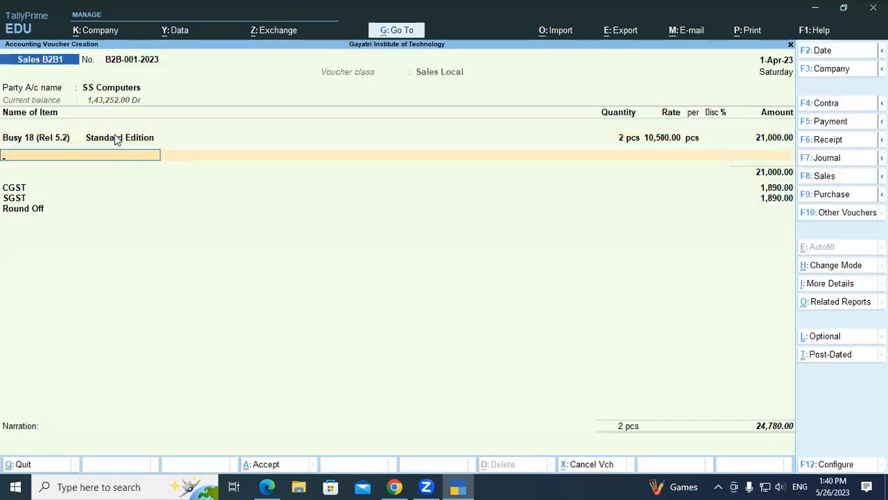
Check the second item in the PDF and add Huawei p30 Pro to the voucher from the Shop location.
key(alt+Tab)
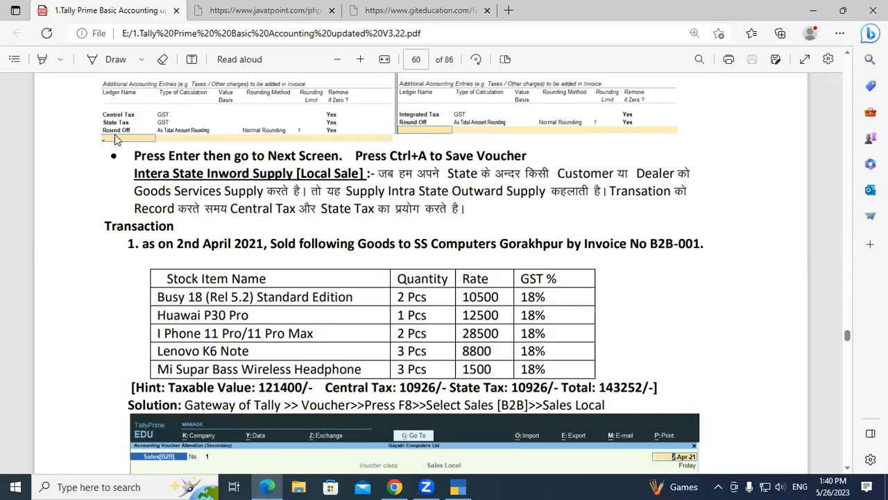
key(alt+Tab)
text(h)
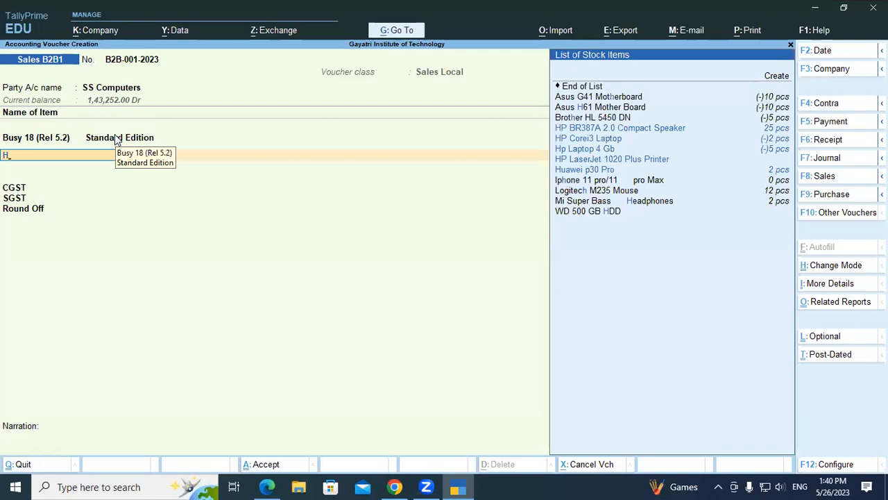
text(u)
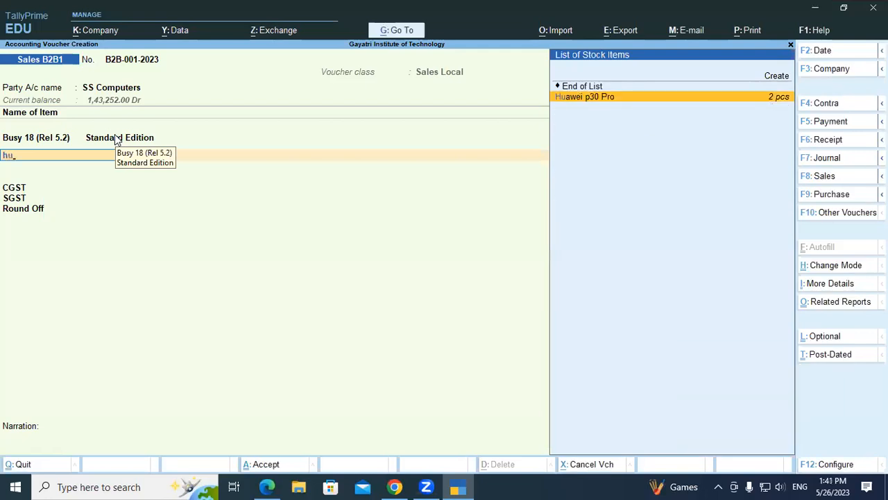
key(Return)
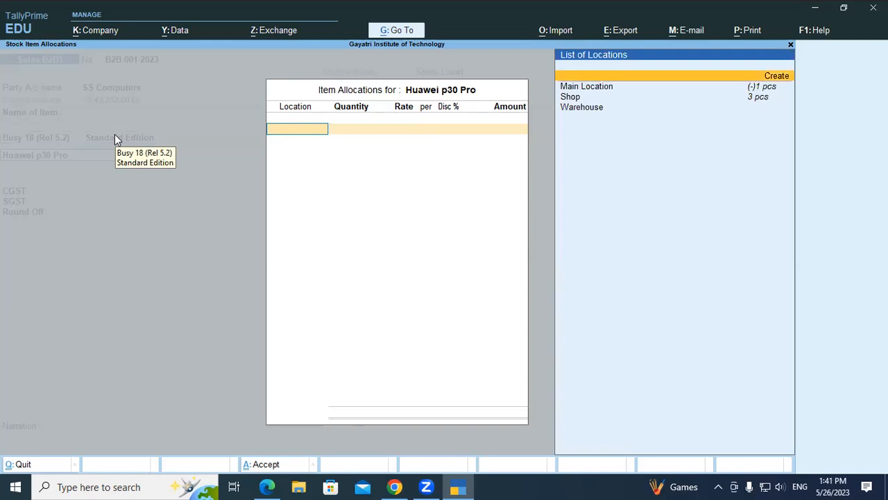
key(Down)
key(Down)
key(Return)
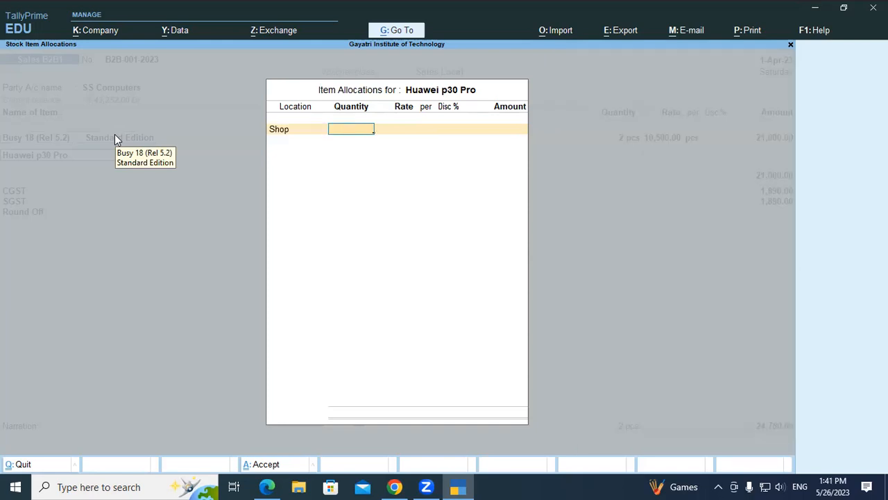
Look up the Huawei p30 Pro line in the PDF and enter 1 pcs at a rate of 12,500, completing its allocation.
key(alt+Tab)
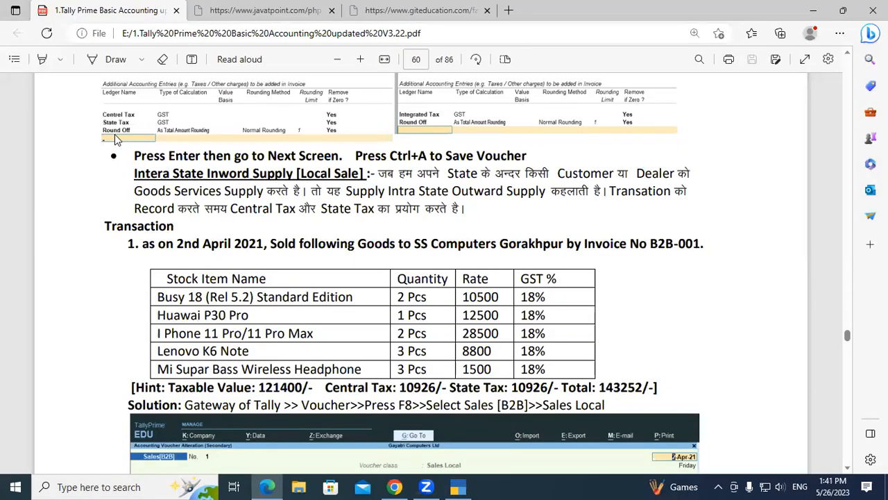
key(alt+Tab)
text(1)
key(Return)
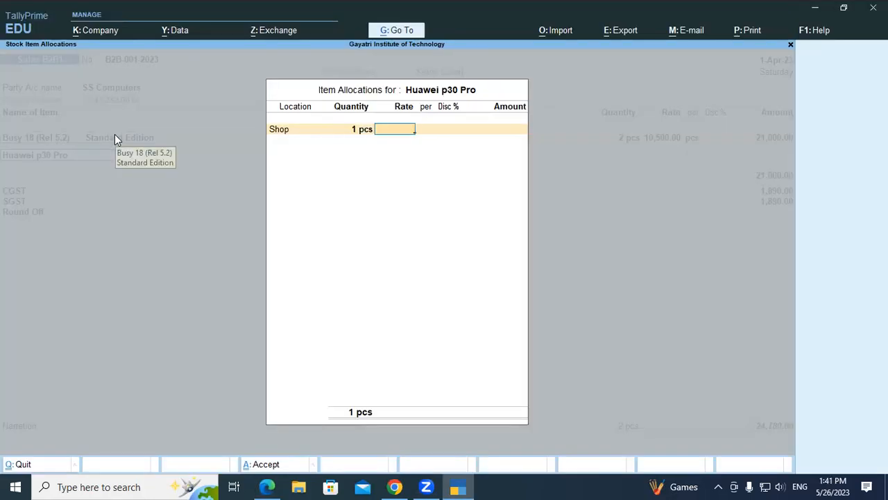
key(alt+Tab)
key(alt+Tab)
text(2)
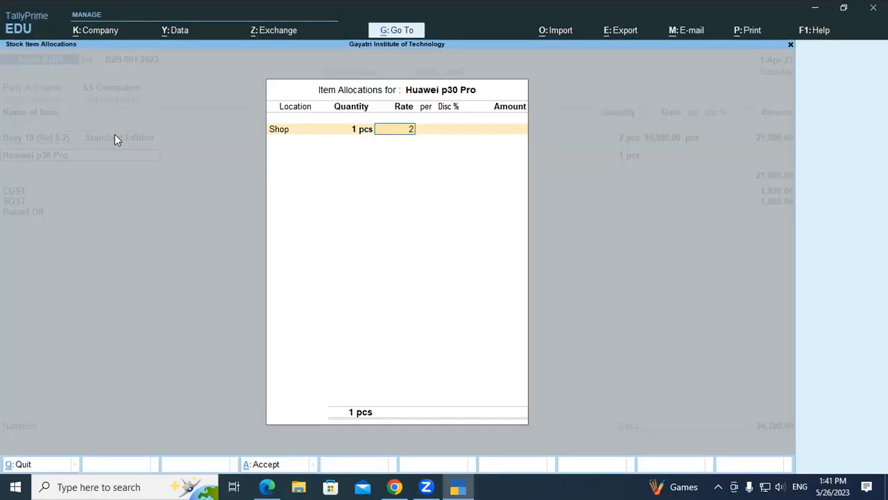
key(BackSpace)
text(12500)
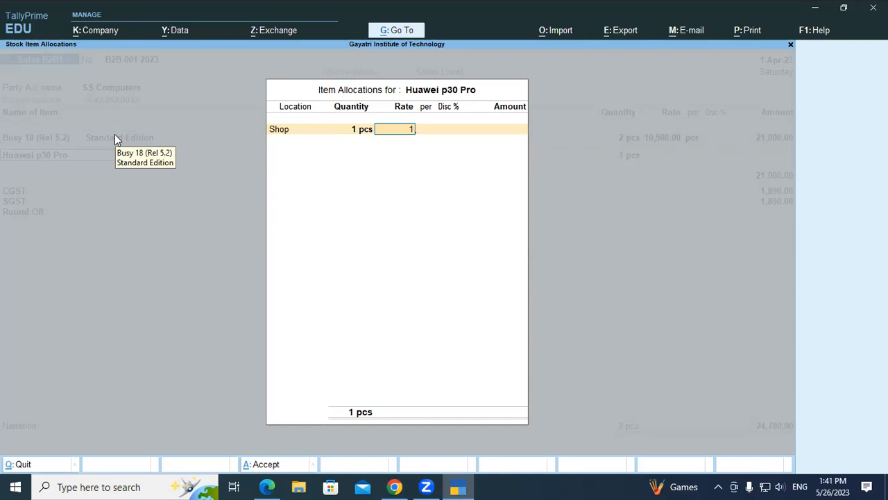
key(Return)
key(Return)
key(Return)
key(Return)
key(Return)
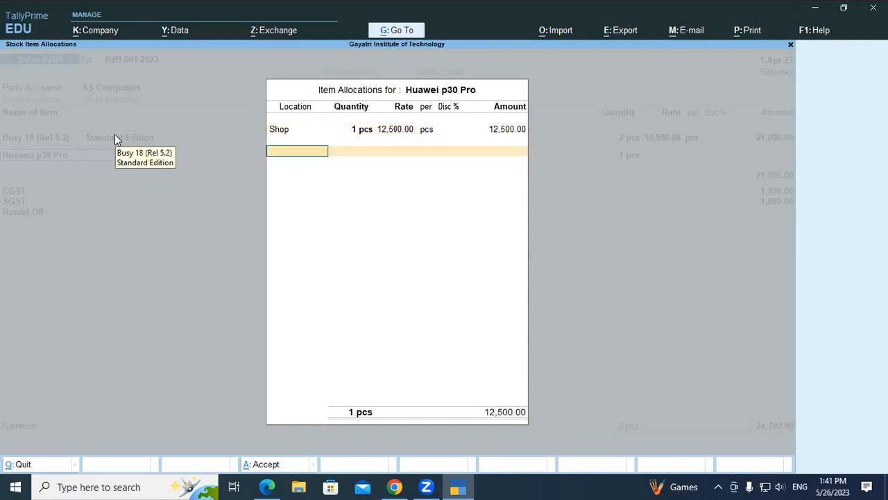
Check the third item in the PDF and add Iphone 11 pro/11 pro Max to the voucher from the Warehouse location.
key(alt+Tab)
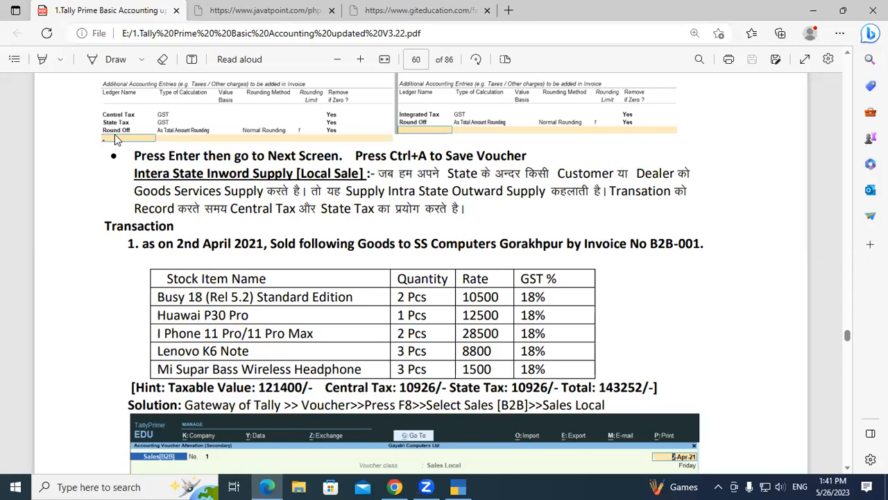
key(alt+Tab)
text(Iph)
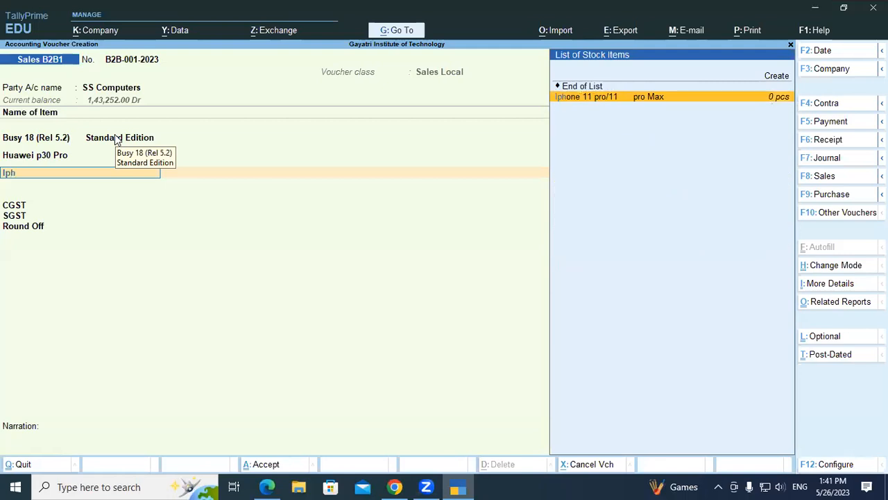
key(Return)
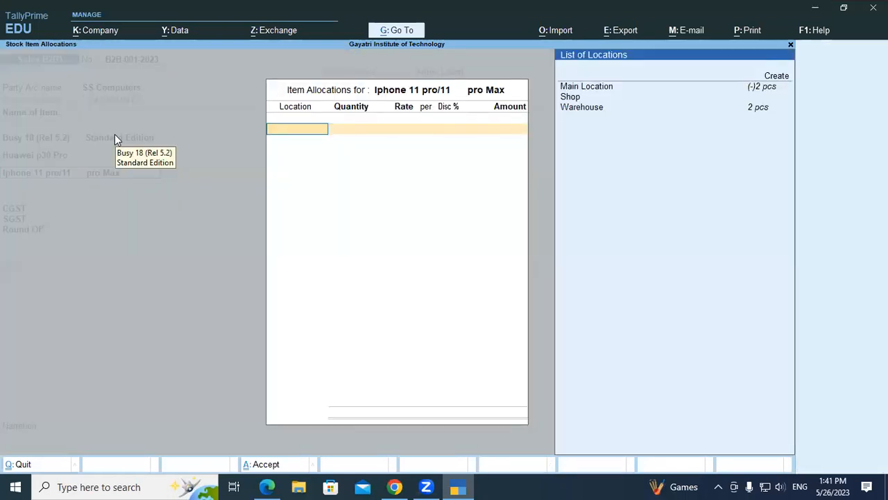
key(Down)
key(Down)
key(Down)
key(Down)
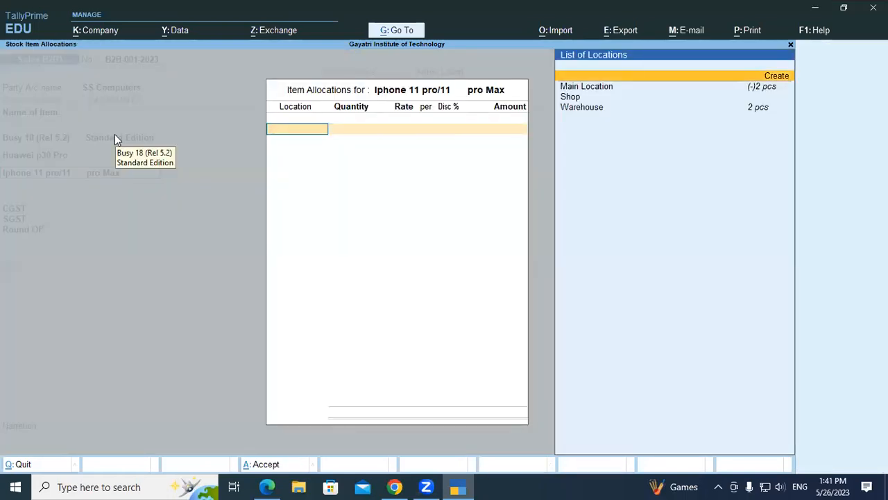
key(Return)
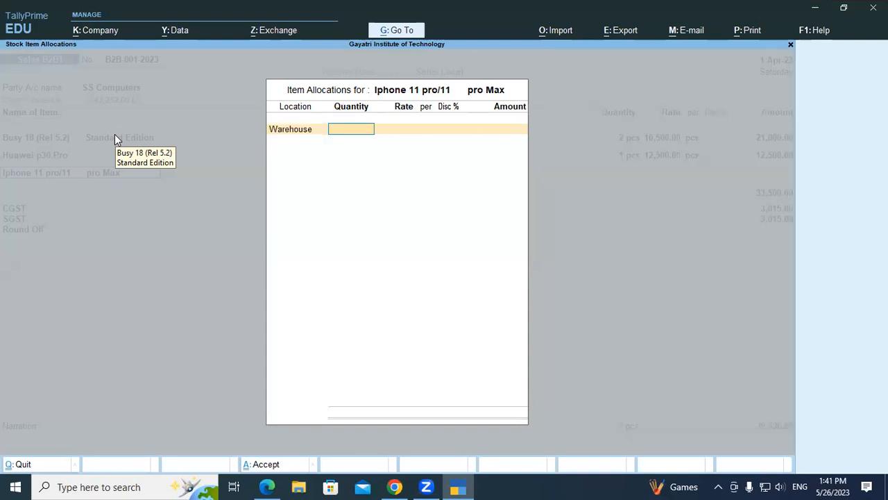
Look up the iPhone line in the PDF and enter 2 pcs at a rate of 28,500, completing its allocation.
key(alt+Tab)
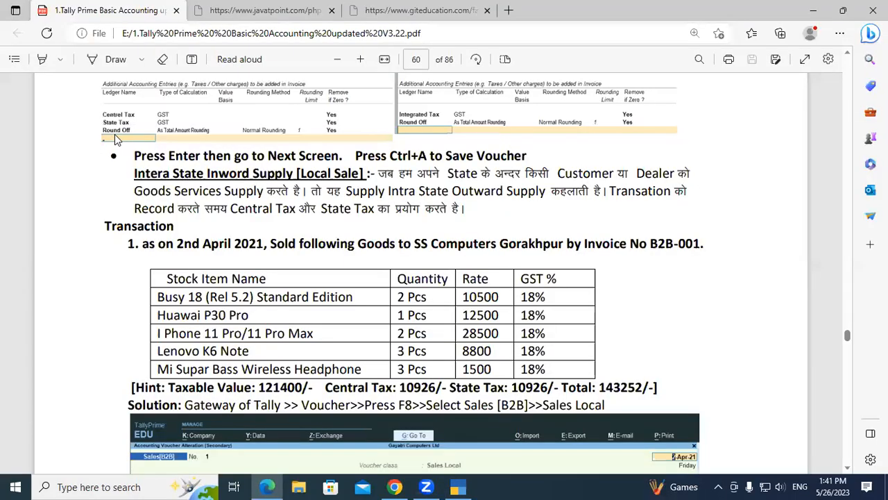
key(alt+Tab)
text(2)
key(Return)
key(alt+Tab)
key(alt+Tab)
text(28,5000)
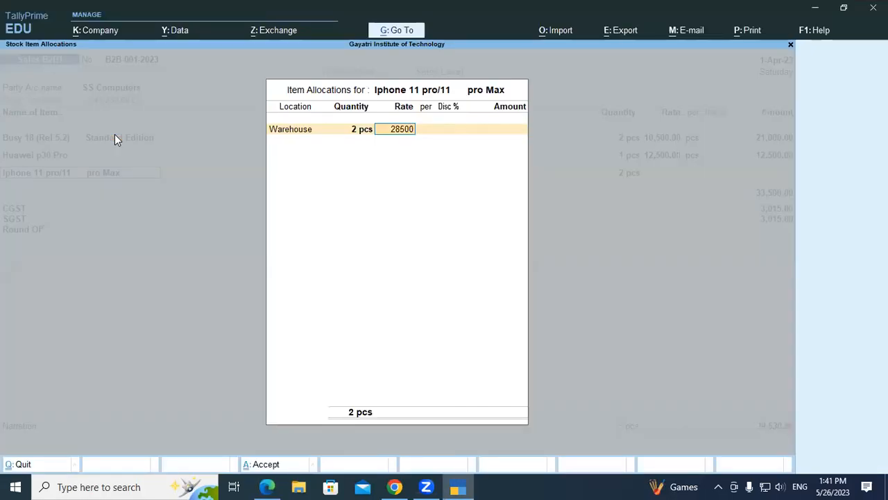
key(Return)
key(Return)
key(Return)
key(Return)
key(Return)
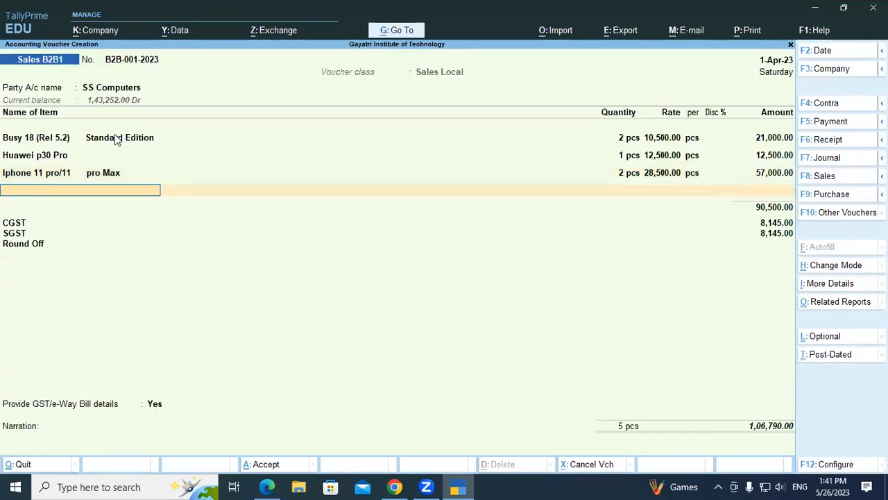
Check the fourth item in the PDF and add Lenovo k6 Note to the voucher from the Shop location.
key(alt+Tab)
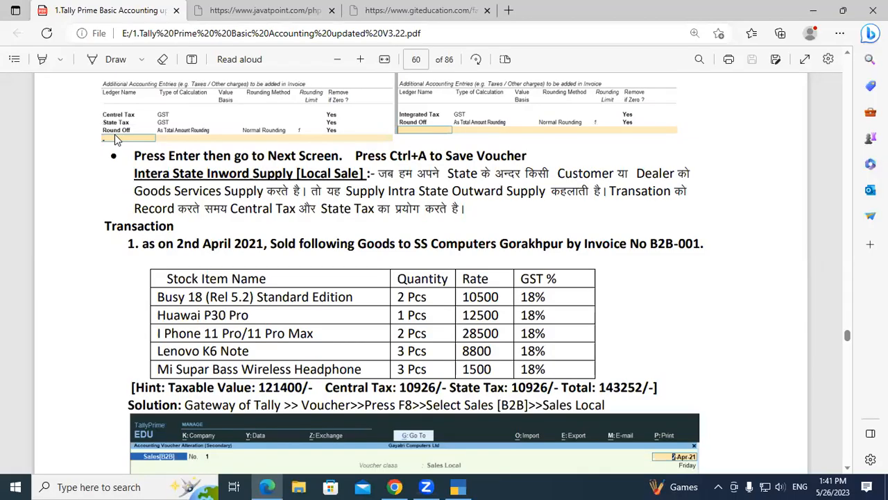
key(alt+Tab)
text(Leno)
key(Down)
key(Down)
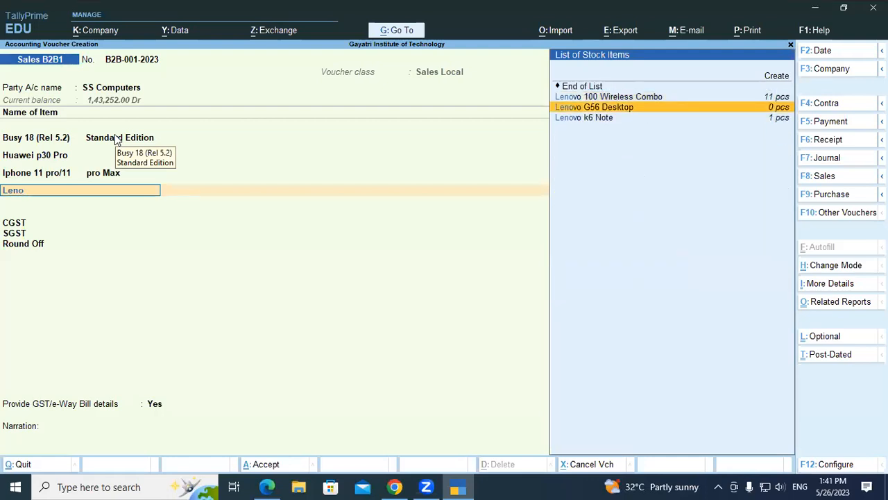
key(Down)
key(Return)
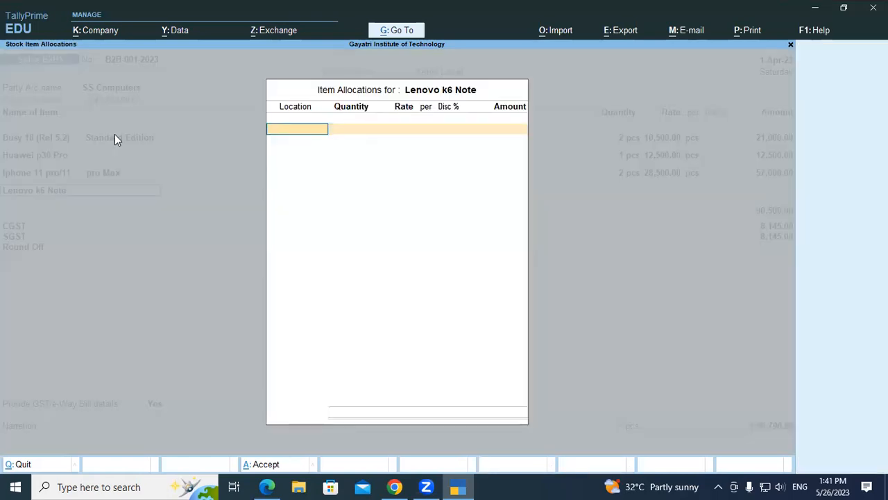
key(Down)
key(Down)
key(Return)
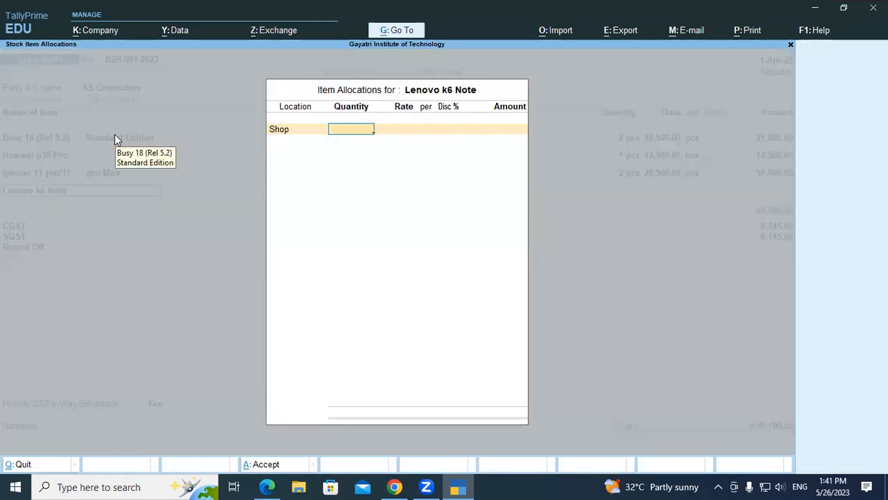
Look up the Lenovo k6 Note line in the PDF and enter 3 pcs at a rate of 8,800, completing its allocation.
key(alt+Tab)
key(alt+Tab)
text(3)
key(Return)
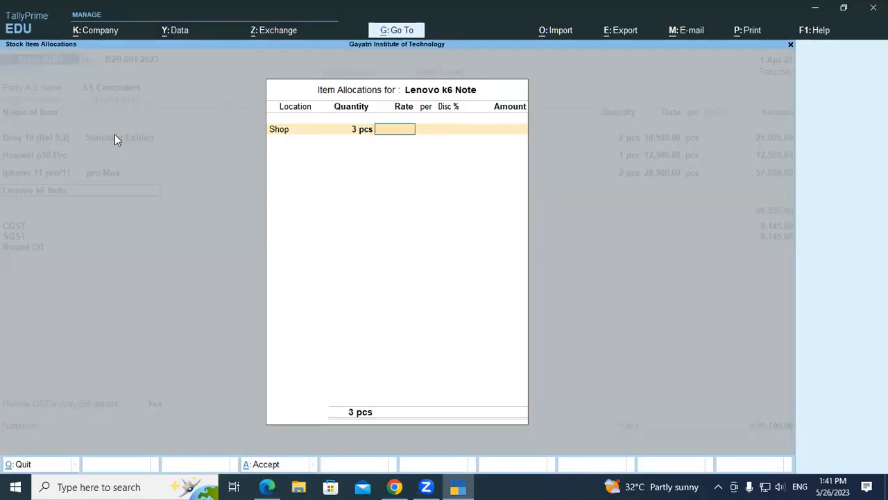
key(alt+Tab)
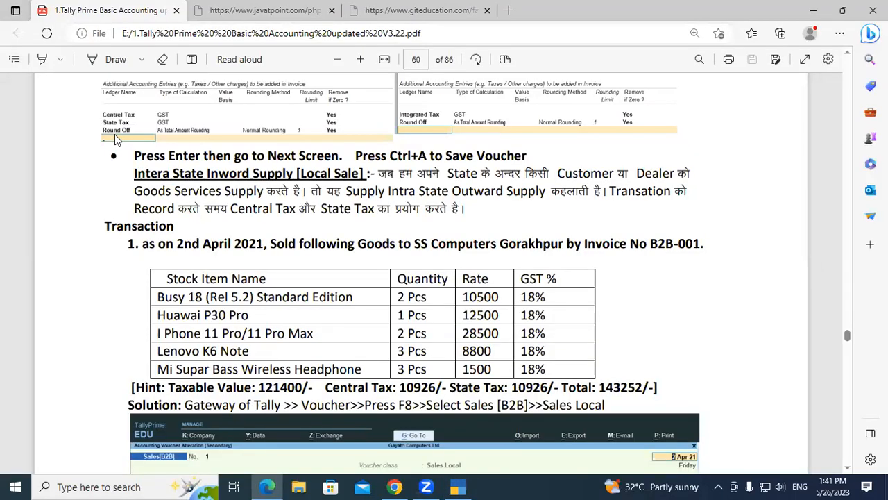
key(alt+Tab)
text(5)
key(BackSpace)
text(8800)
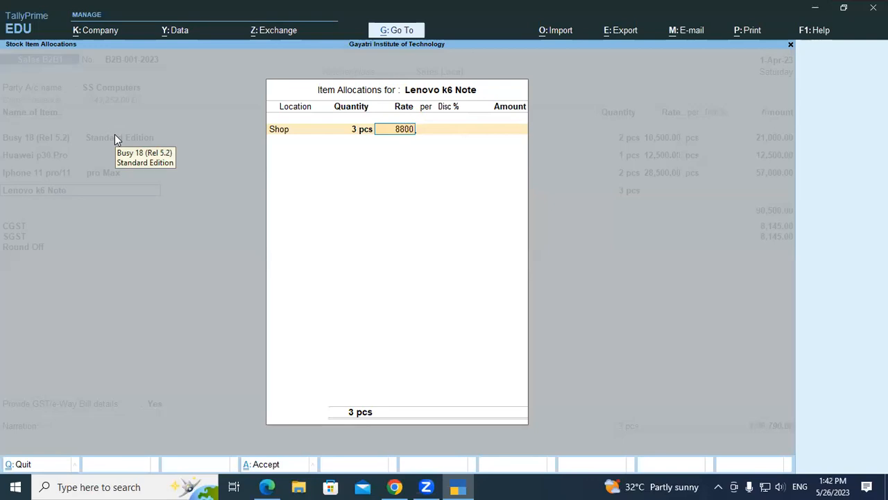
key(Return)
key(Return)
key(Return)
key(Return)
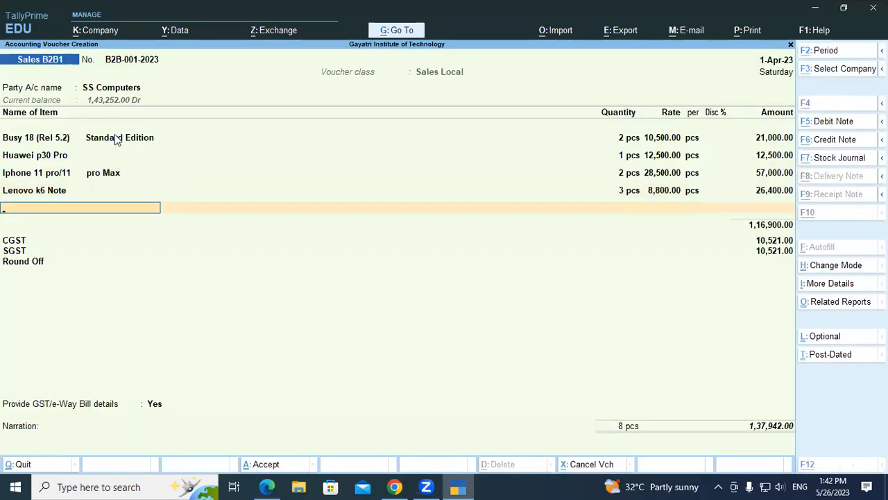
Check the last item in the PDF and add Mi Super Bass Headphones to the voucher from the Shop location.
key(alt+Tab)
key(alt+Tab)
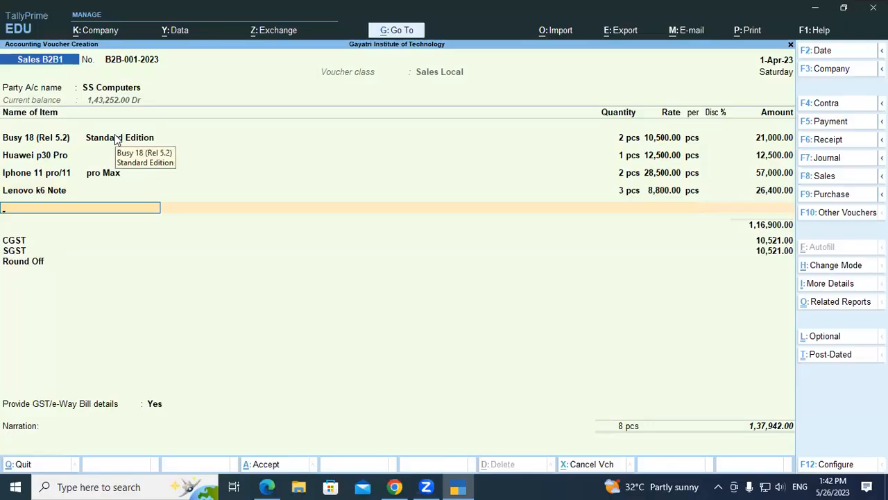
text(Mi)
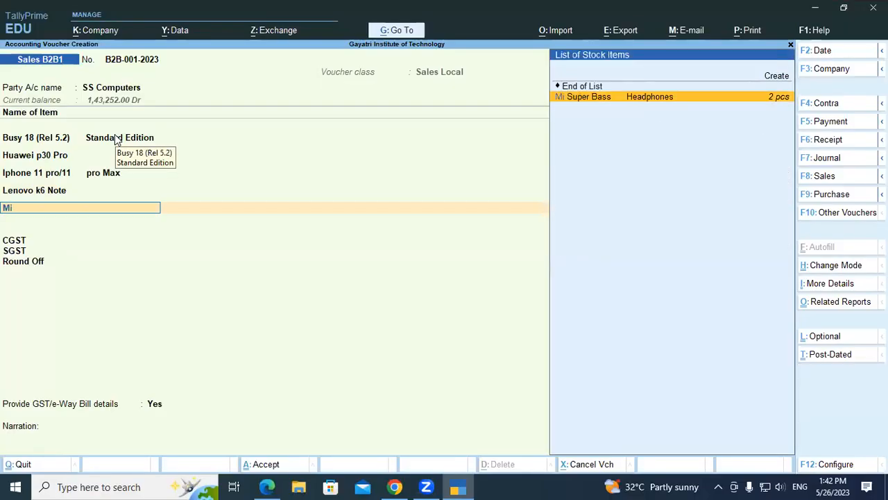
key(Return)
key(Down)
key(Down)
key(Down)
key(Return)
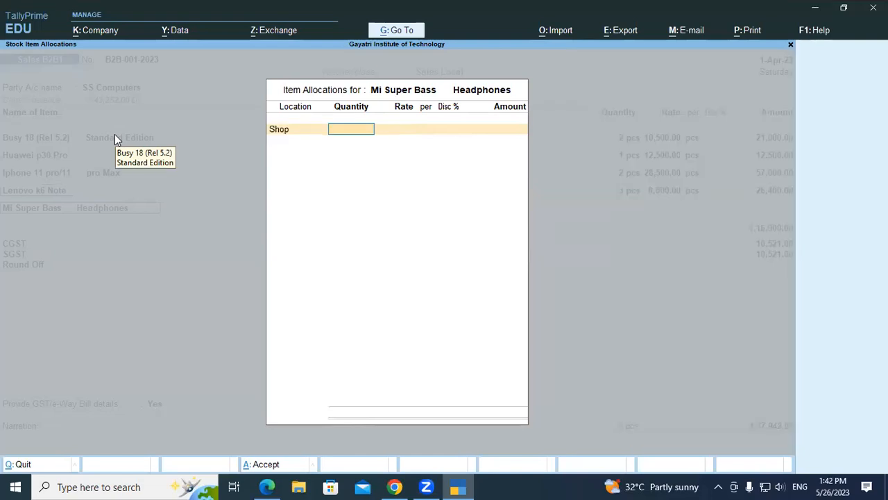
Look up the headphones line in the PDF and enter 3 pcs at a rate of 1,500, completing their allocation.
key(alt+Tab)
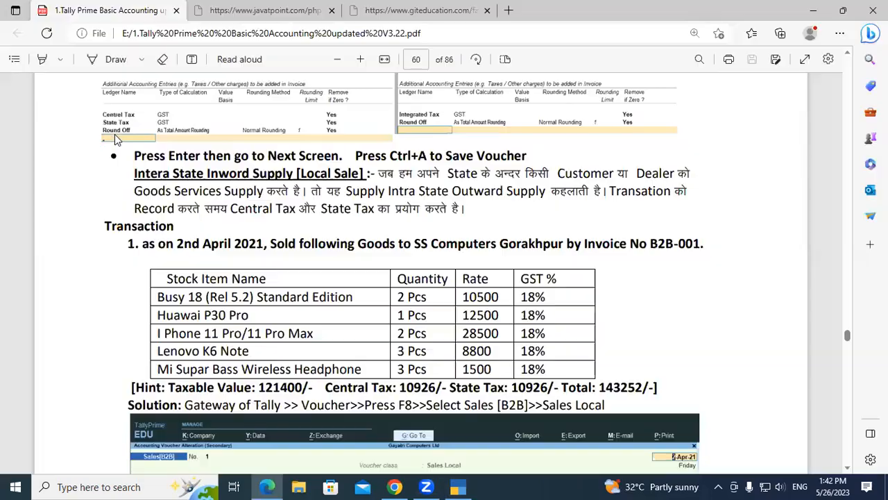
key(alt+Tab)
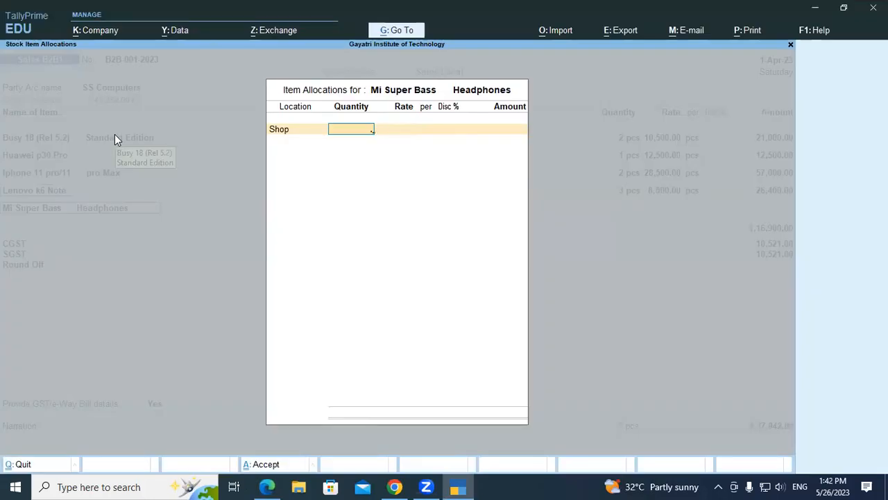
text(3)
key(Return)
key(Return)
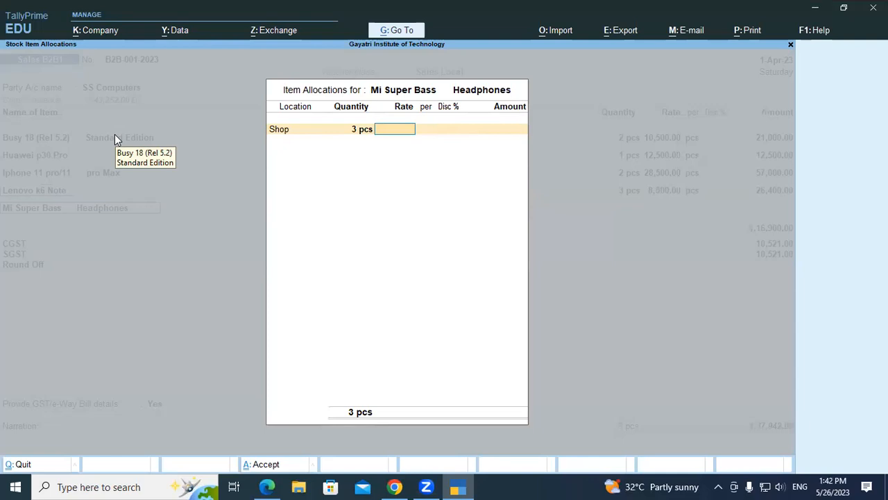
key(alt+Tab)
key(alt+Tab)
text(1,500)
key(Return)
key(Return)
key(Return)
key(Return)
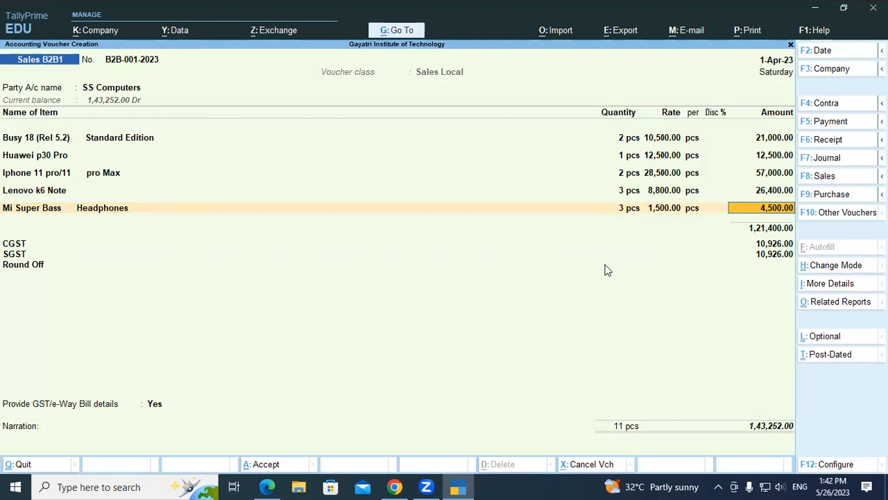
Save the SS Computers sales voucher and decline sending its details for e-Way Bill generation.
key(ctrl)
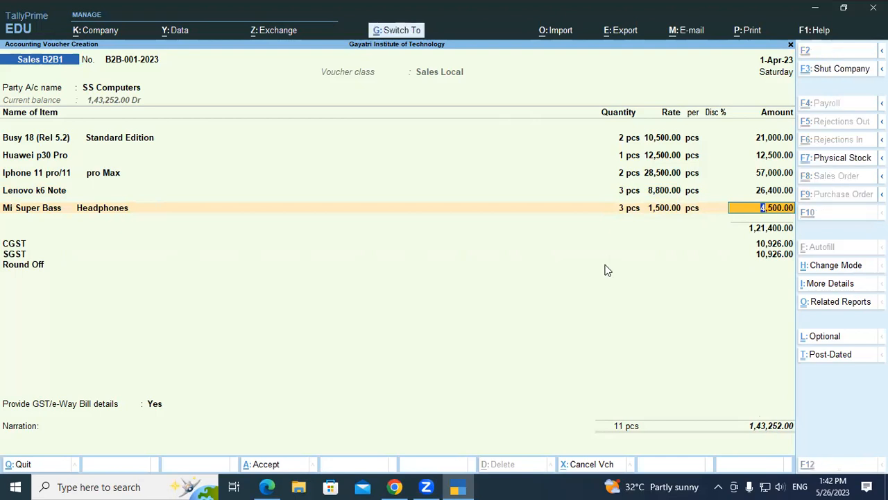
key(ctrl+a)
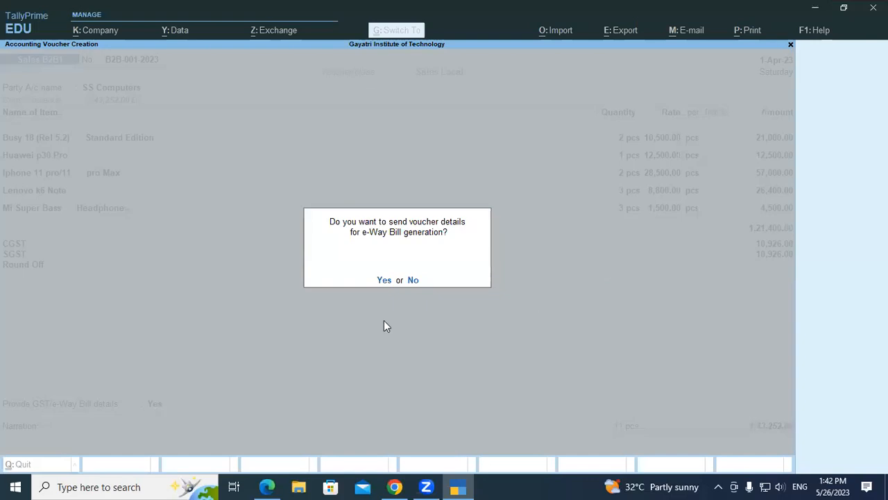
click(411, 280)
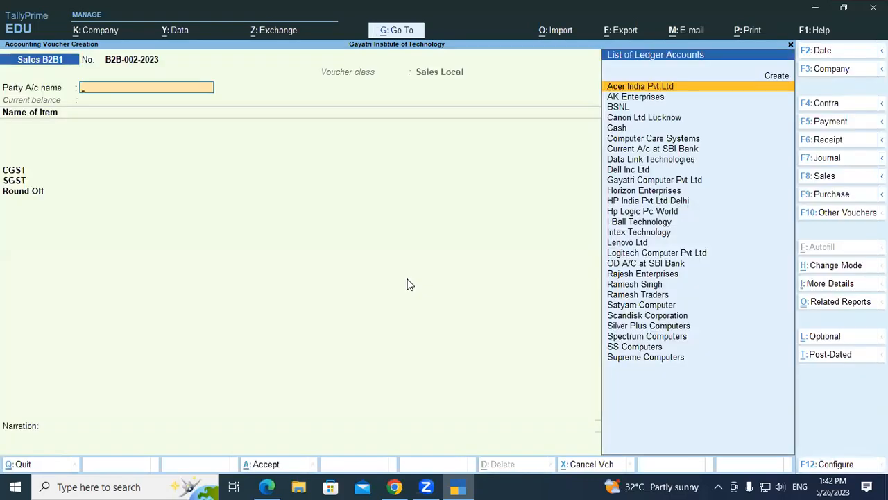
Leave voucher creation and open the Day Book from the Gateway of Tally.
key(Escape)
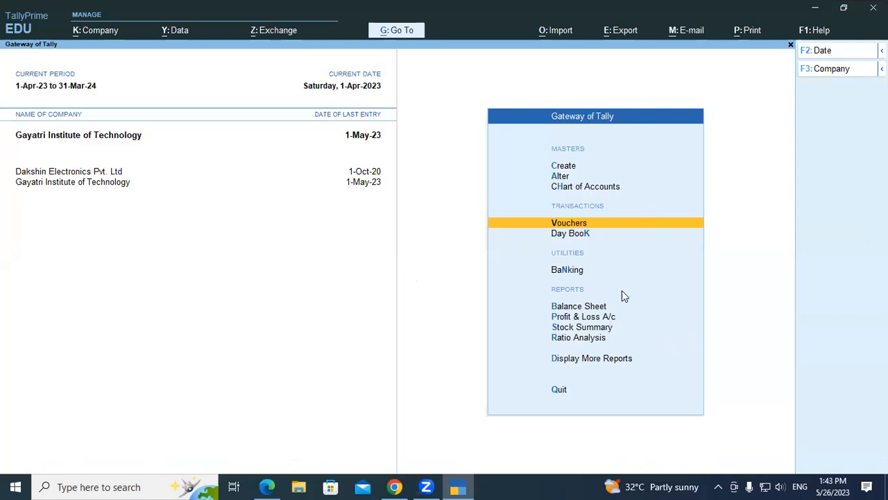
key(Down)
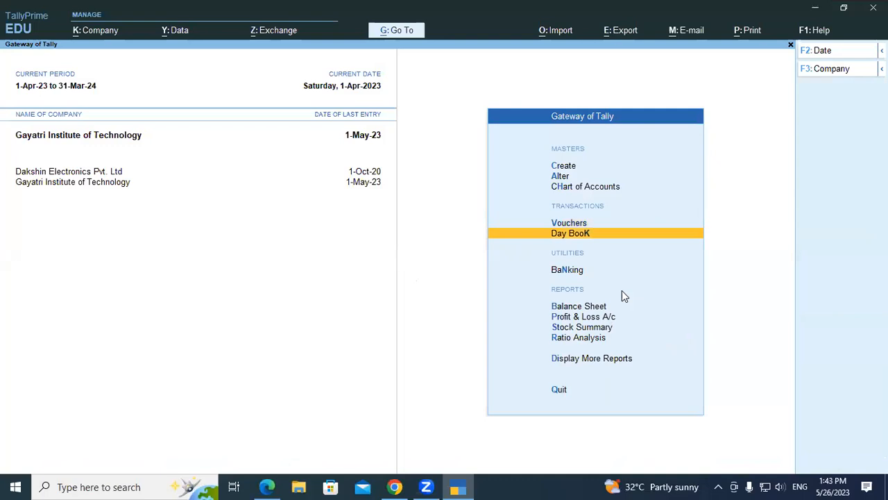
key(Return)
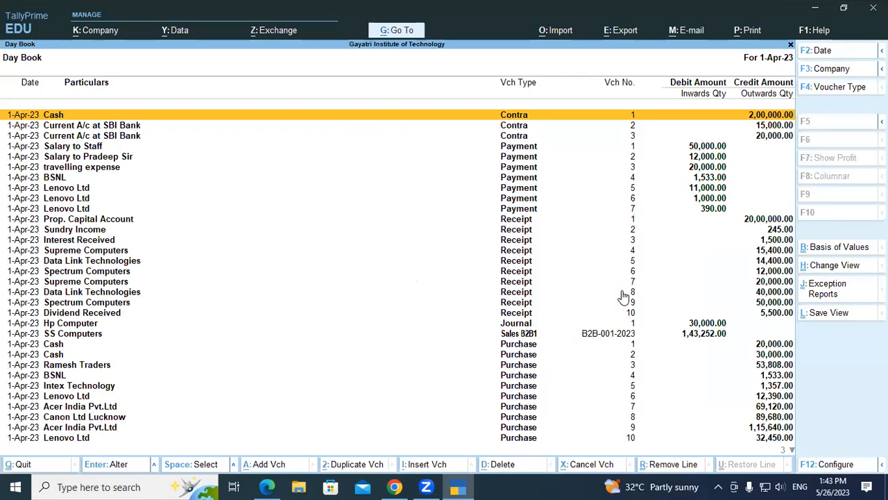
Filter the Day Book by the Sales B2B1 voucher type, review the listed sale and return to the Gateway of Tally.
key(F4)
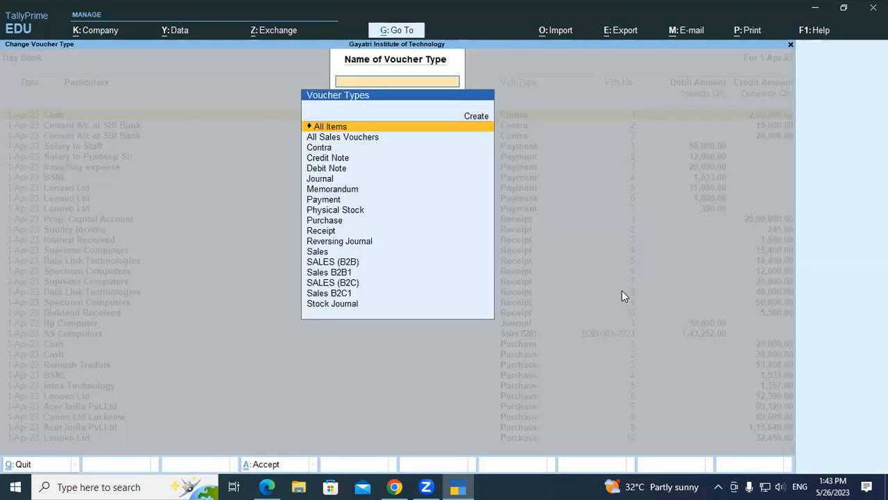
key(Down)
key(Down)
key(Down)
key(Down)
key(Down)
key(Down)
key(Down)
key(Down)
key(Down)
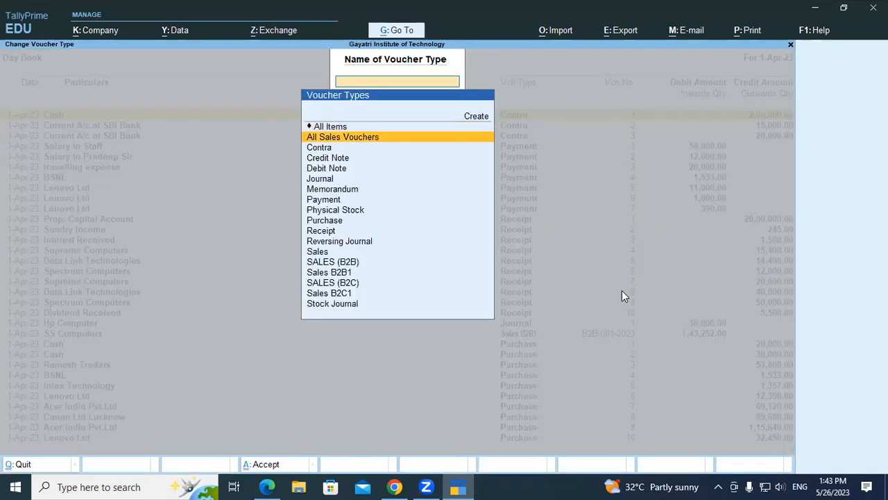
key(Down)
key(Down)
key(Down)
key(Down)
key(Down)
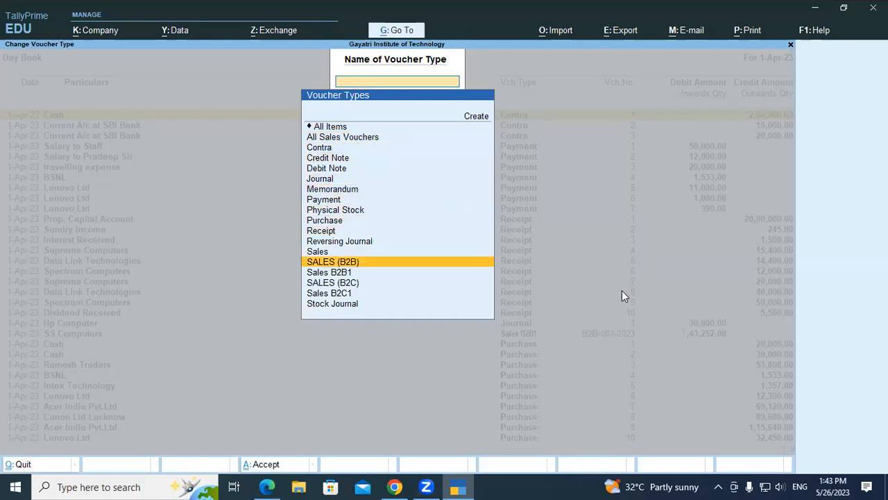
key(Return)
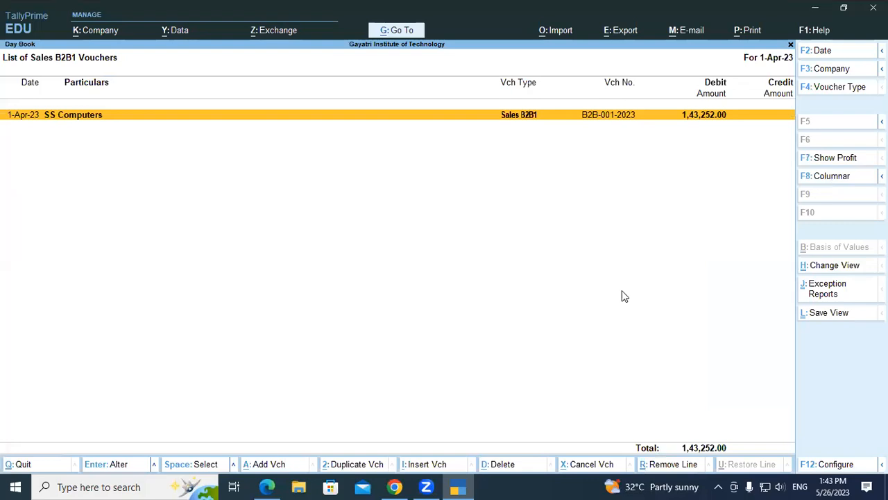
key(Escape)
key(Escape)
key(Escape)
key(Escape)
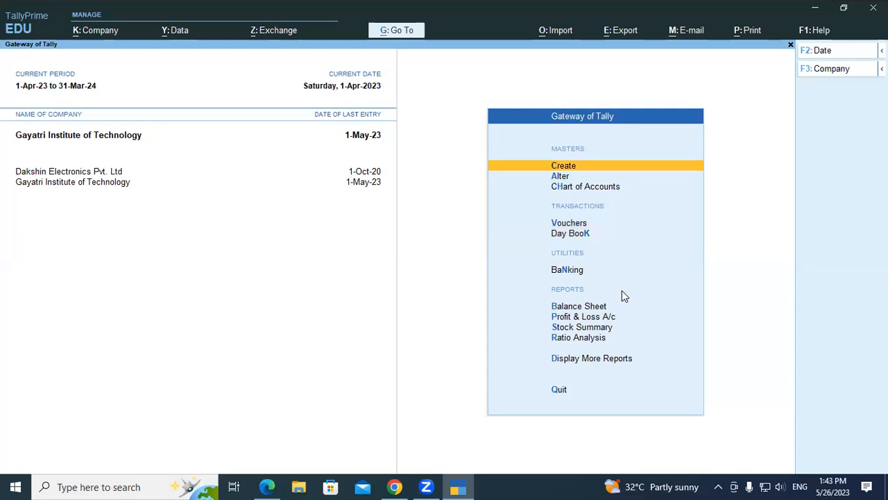
Open the GSTR-1 report from the GST reports.
key(Down)
key(Down)
key(Down)
key(Down)
key(Down)
key(Down)
key(Down)
key(Down)
key(Down)
key(Down)
key(Return)
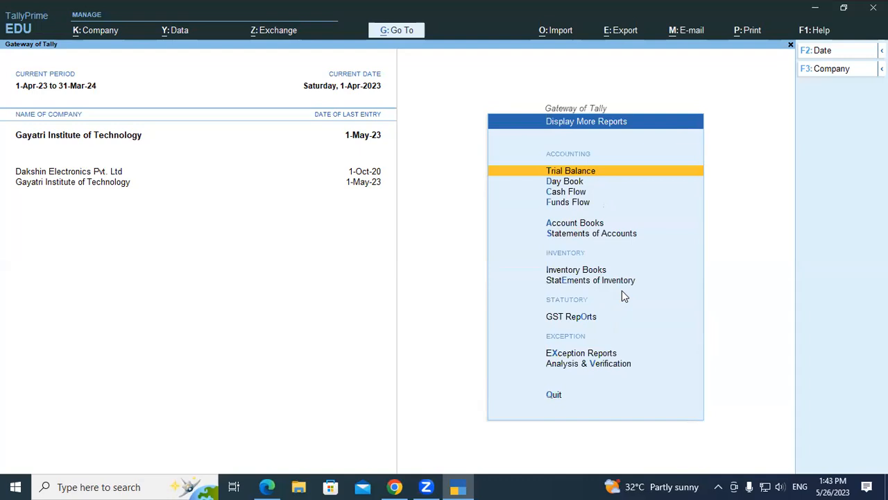
key(Down)
key(Down)
key(Down)
key(Down)
key(Down)
key(Down)
key(Down)
key(Down)
key(Return)
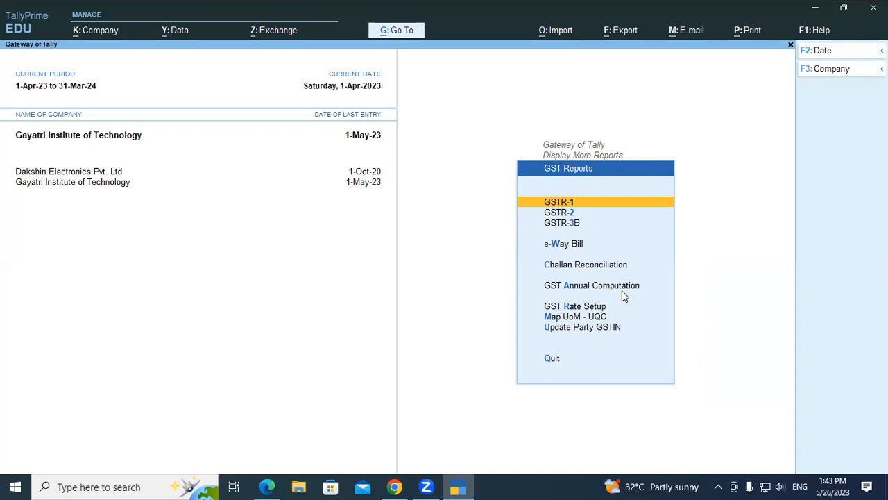
key(Return)
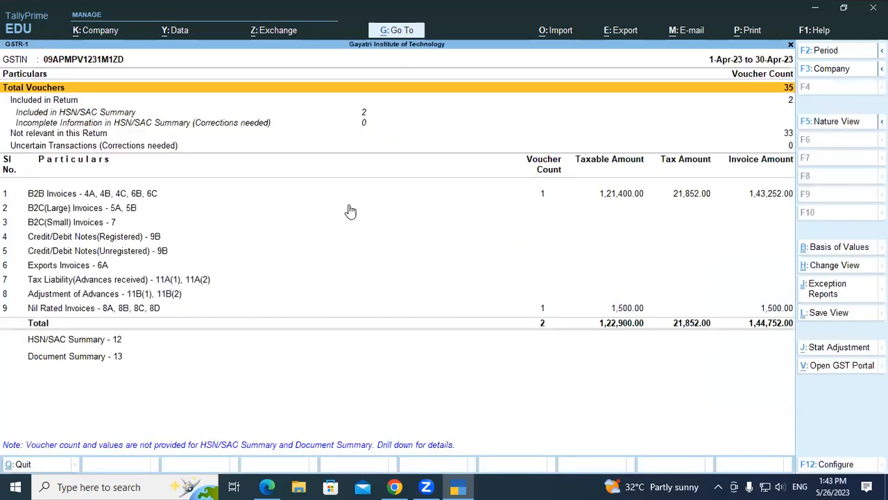
Examine the B2B Invoices and B2C(Small) Invoices lines in GSTR-1, and return to the Gateway of Tally.
click(46, 197)
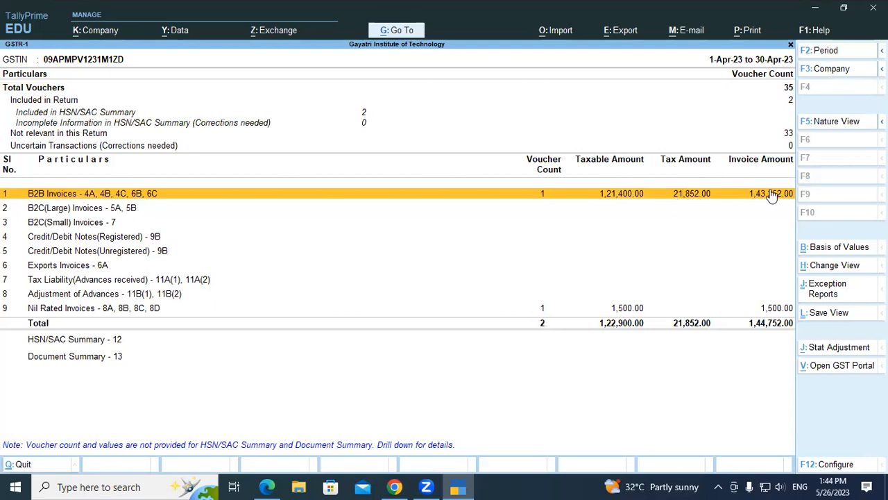
click(48, 226)
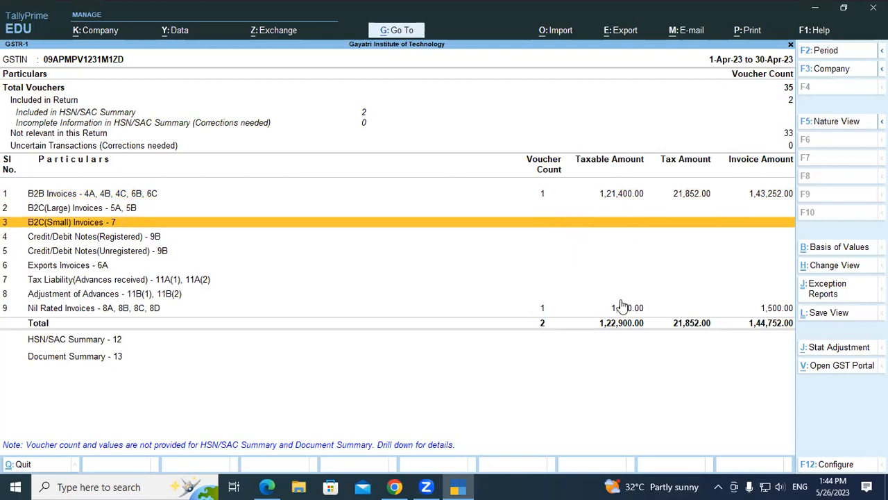
key(Escape)
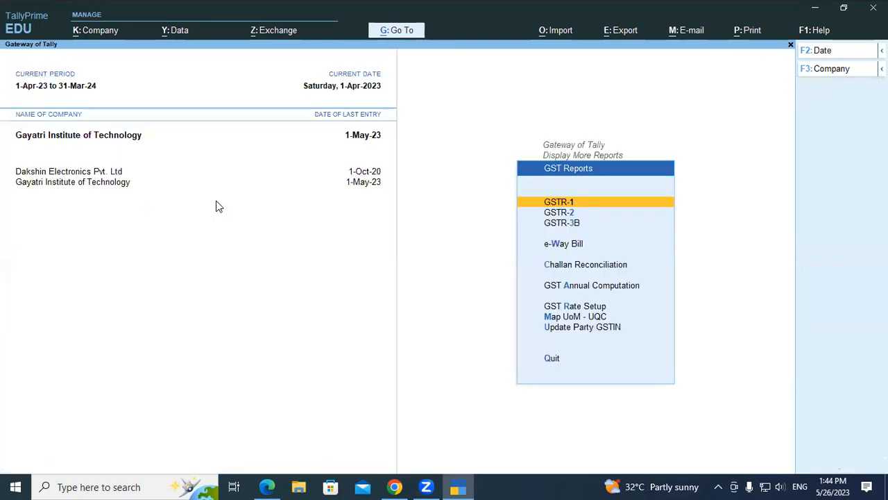
key(Escape)
key(Escape)
key(Escape)
key(Escape)
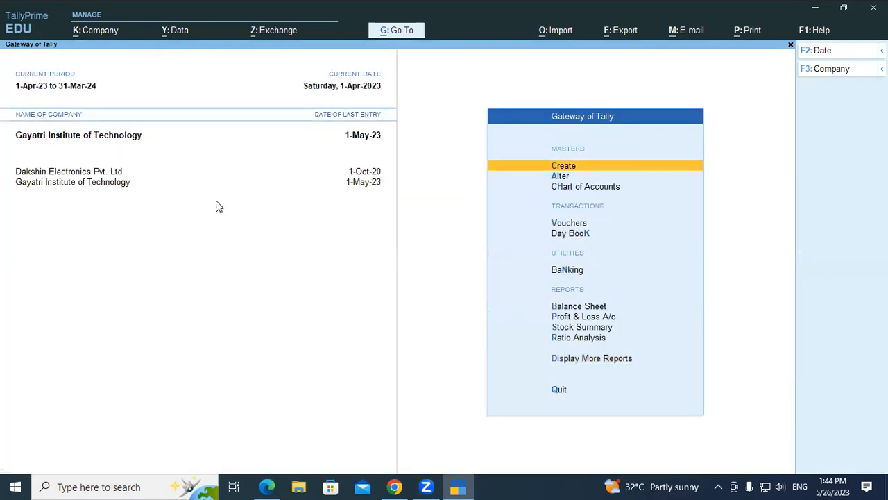
key(d)
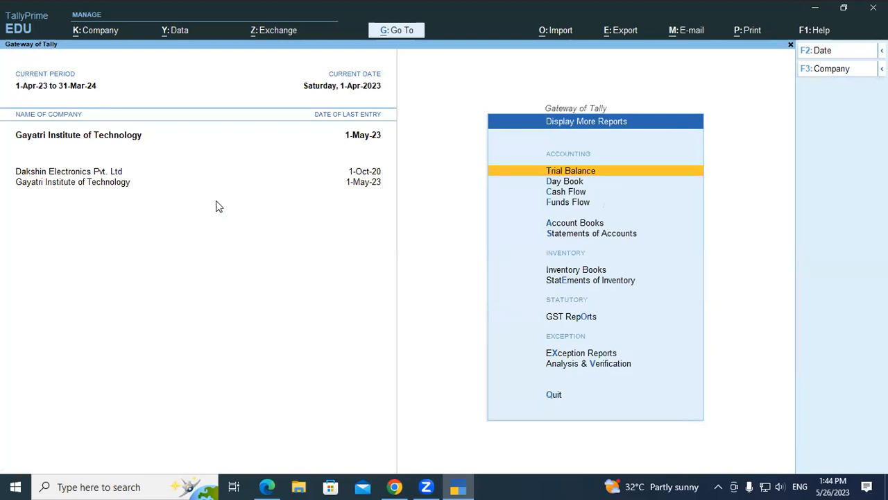
key(g)
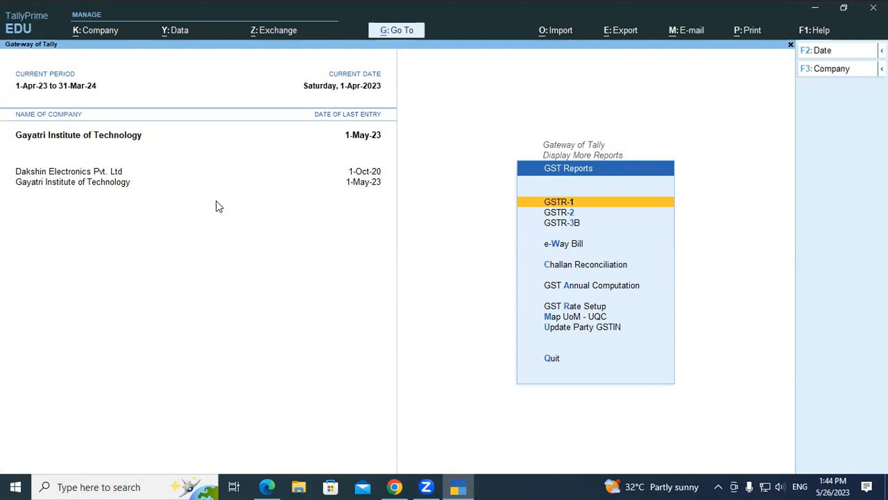
key(Escape)
key(Escape)
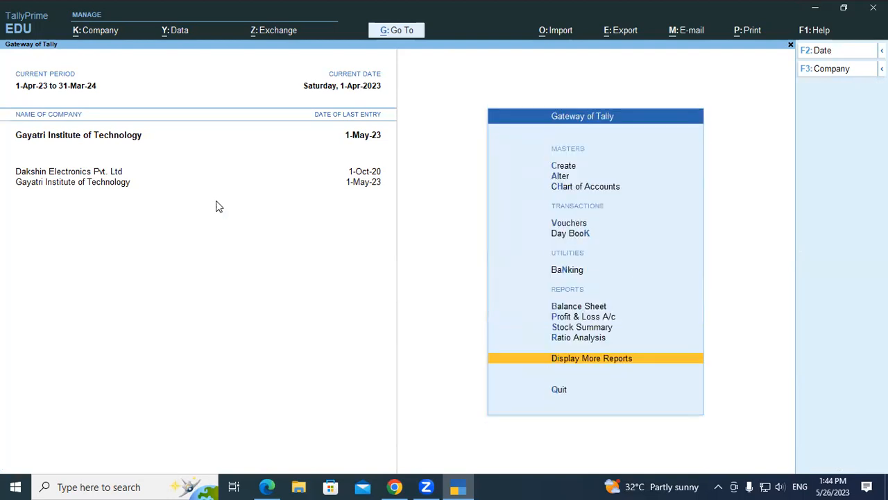
key(Escape)
key(Escape)
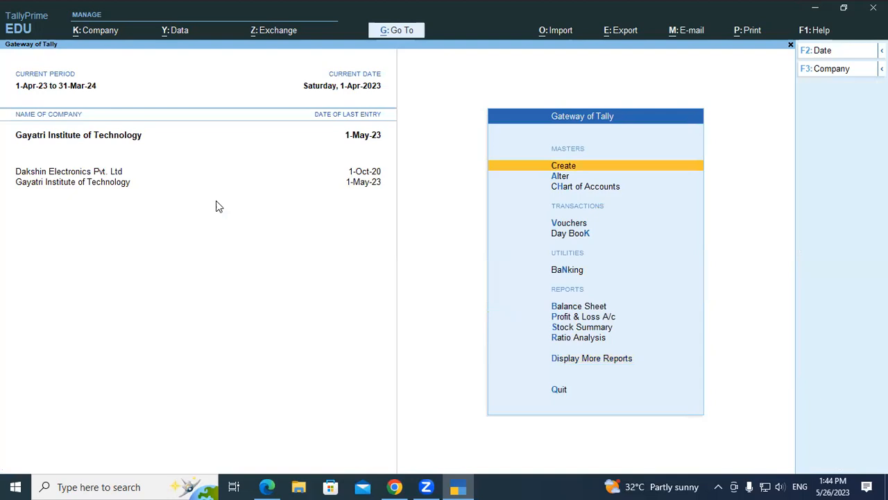
key(d)
key(g)
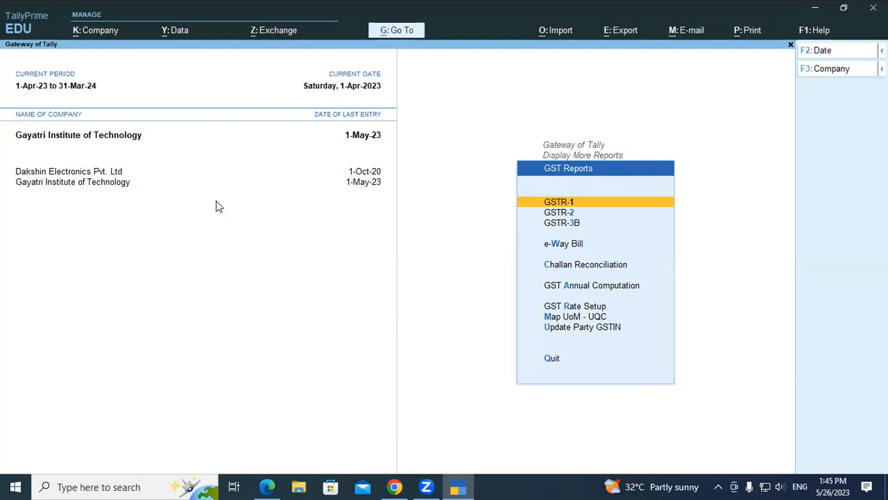
key(Escape)
key(Escape)
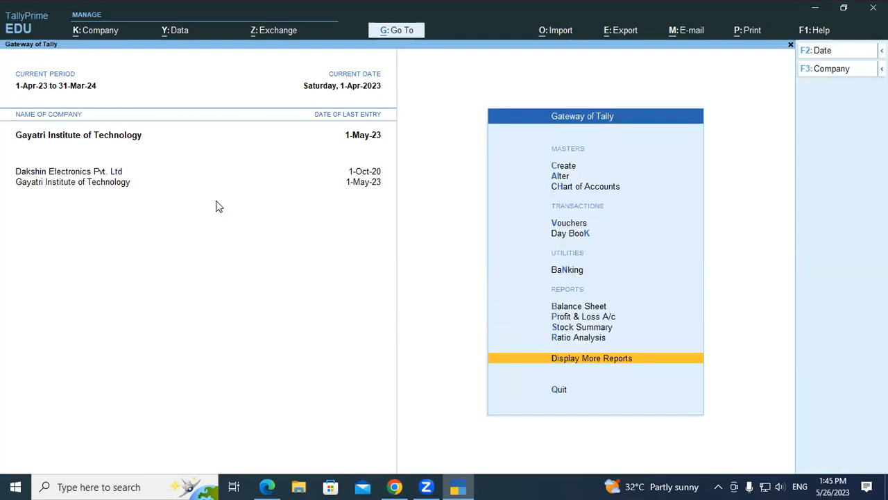
key(Escape)
key(Escape)
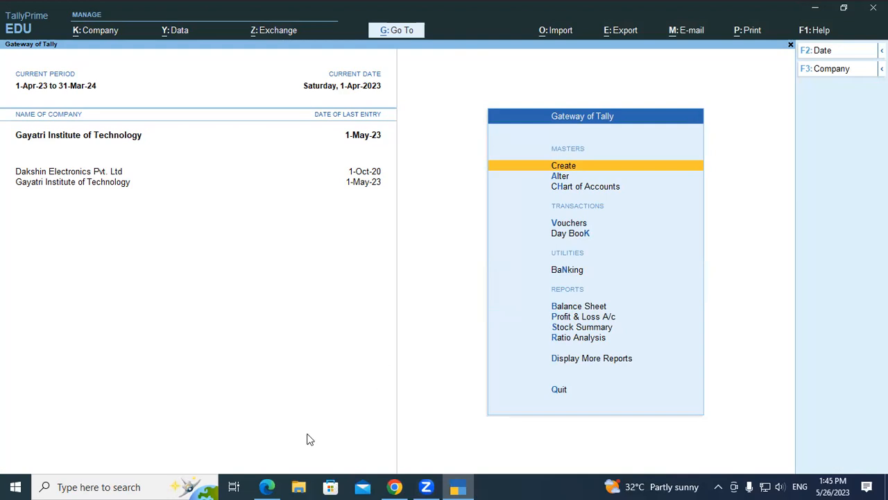
Switch to the PDF notes and read the Checking Tax Analysis instructions on page 60.
key(alt+Tab)
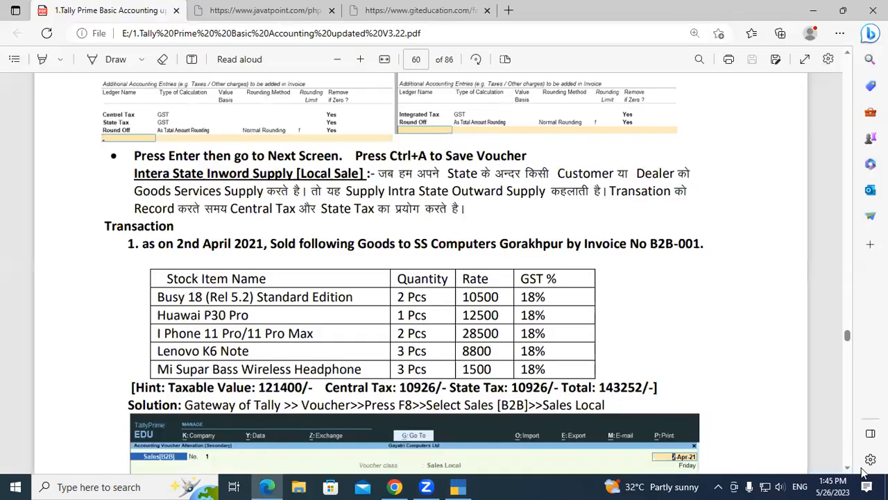
scroll(847, 472, down, 5)
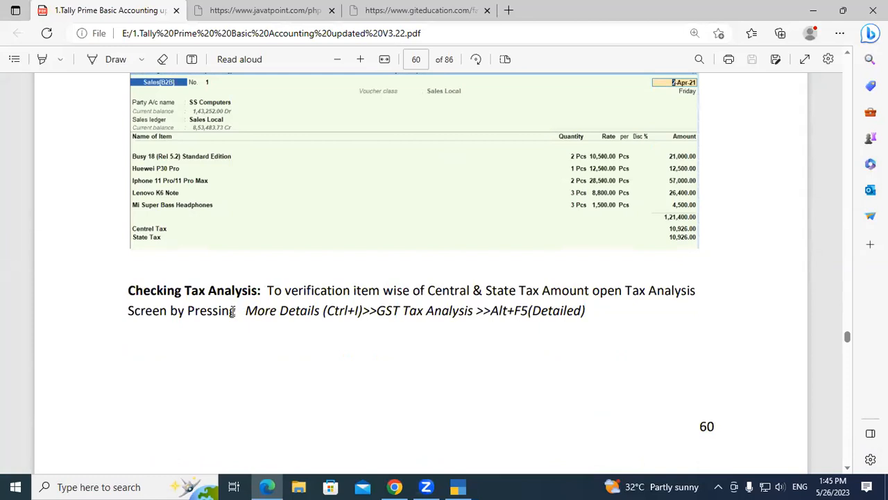
drag(129, 290, 249, 295)
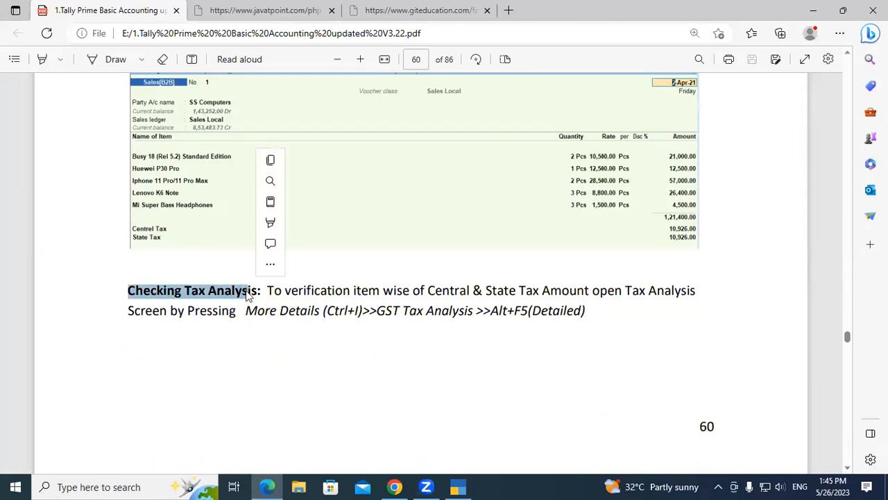
click(248, 291)
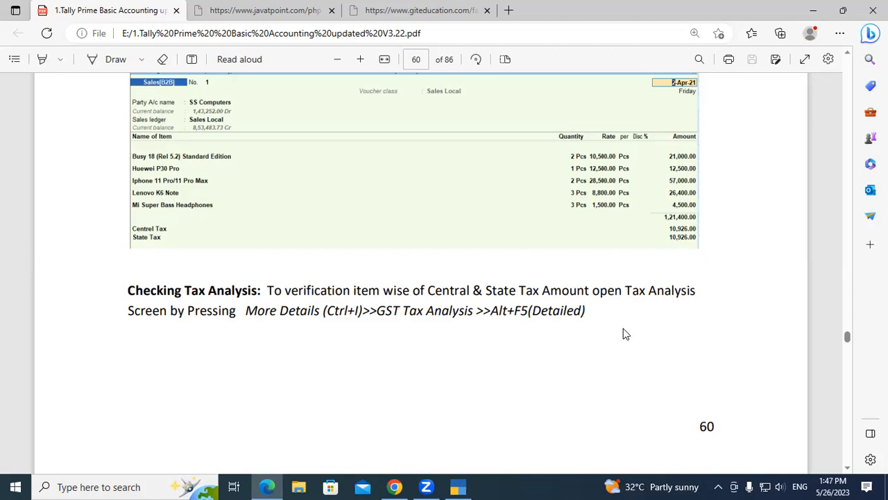
Switch back to TallyPrime and open the previously saved SS Computers sales voucher from voucher entry.
click(458, 487)
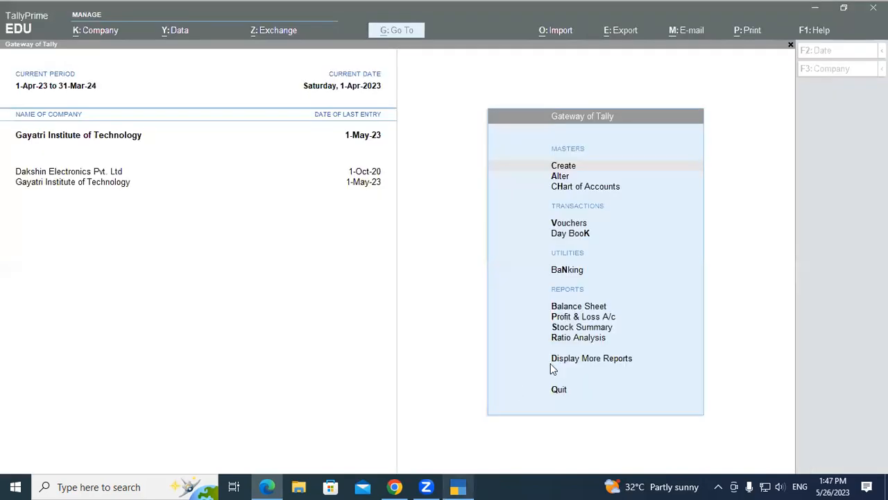
key(Down)
key(Down)
key(Down)
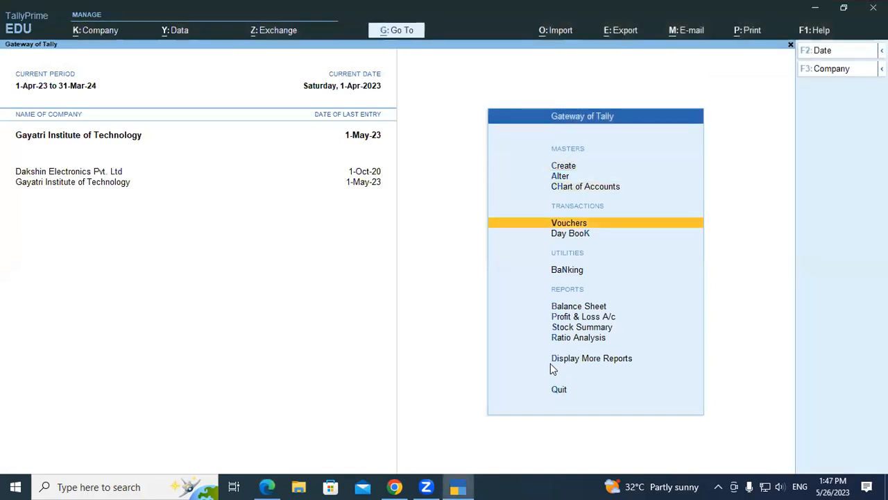
key(Return)
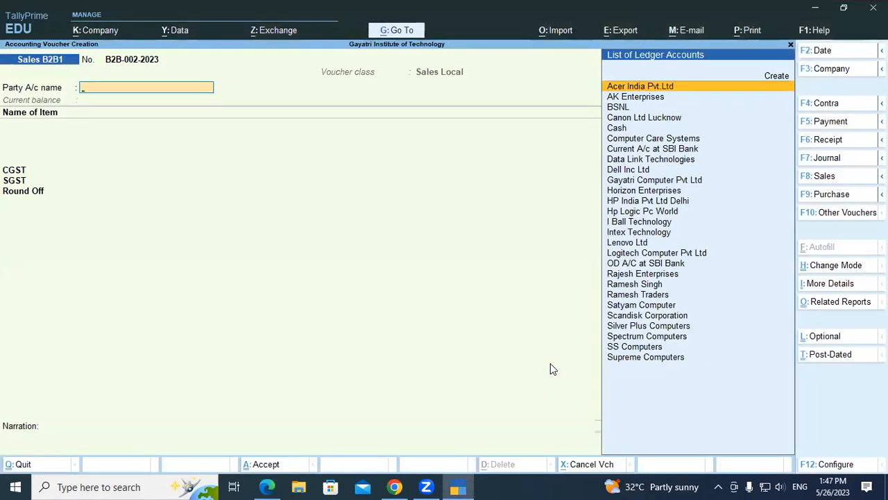
key(Page_Up)
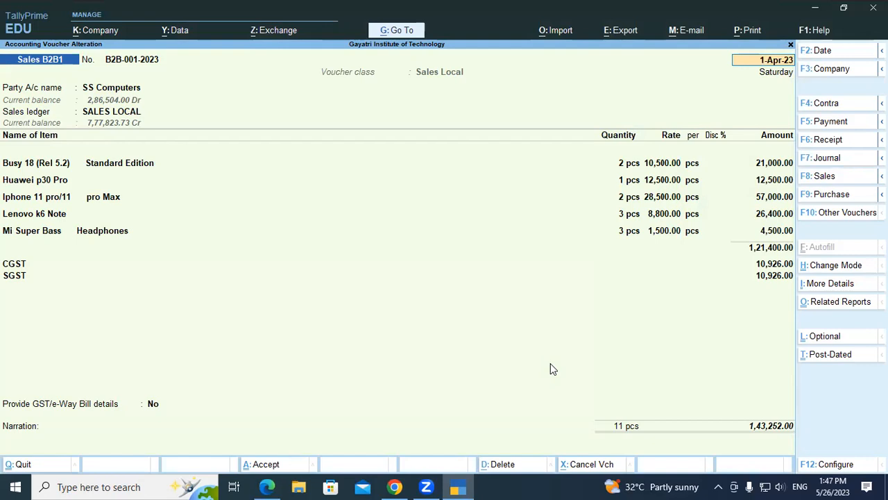
Review the voucher's item-wise GST tax analysis in detailed form, and return to the PDF notes.
key(ctrl+o)
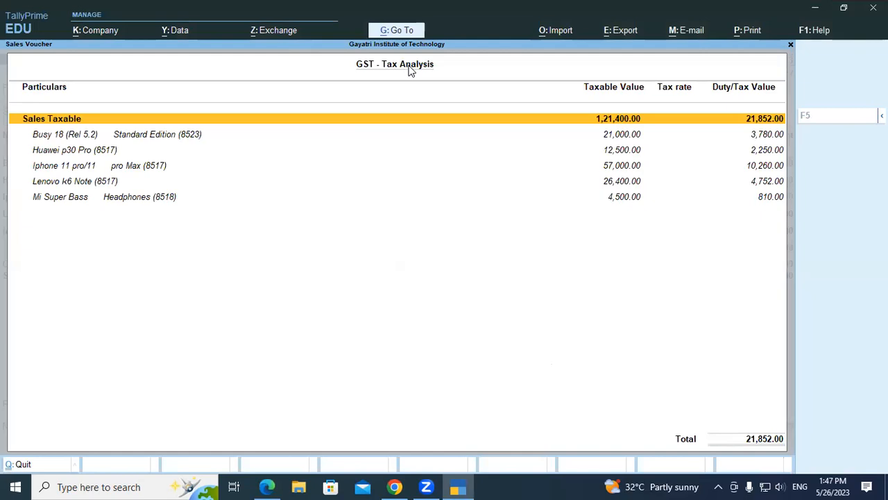
key(alt+f5)
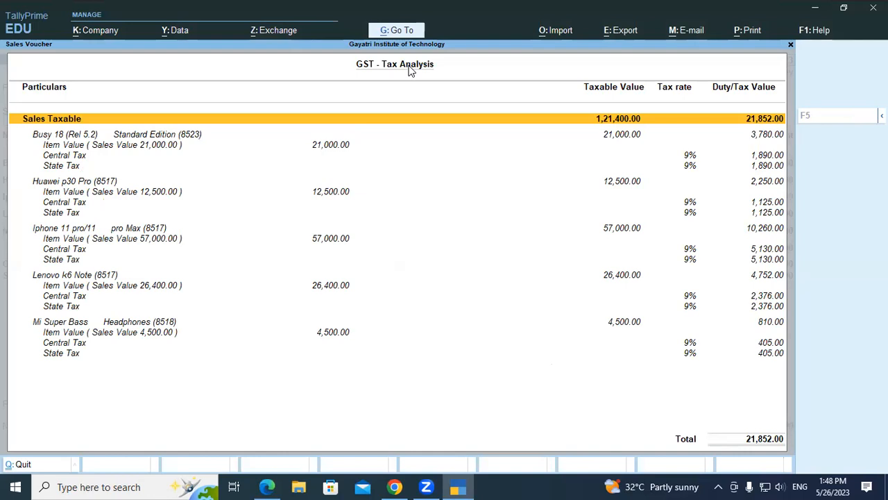
key(Escape)
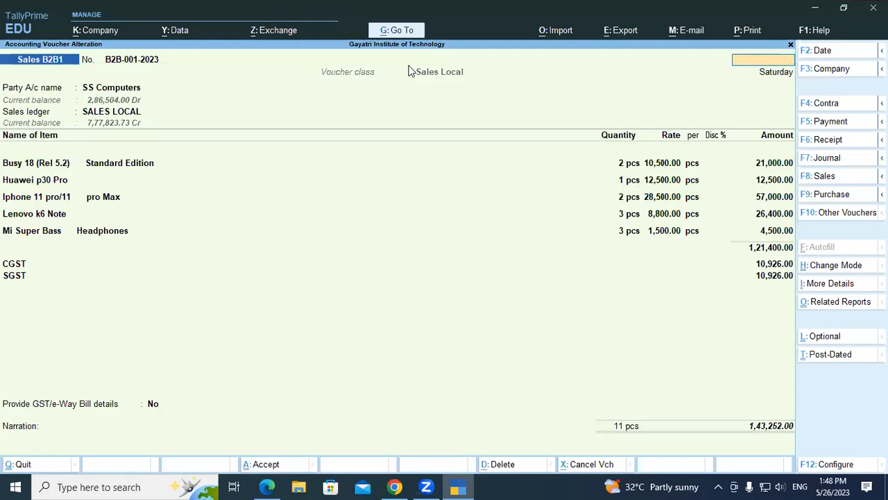
key(Escape)
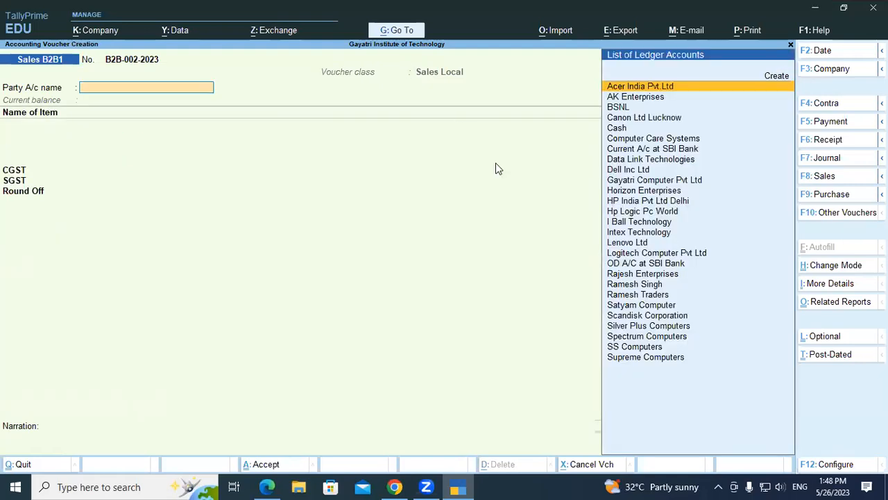
click(268, 486)
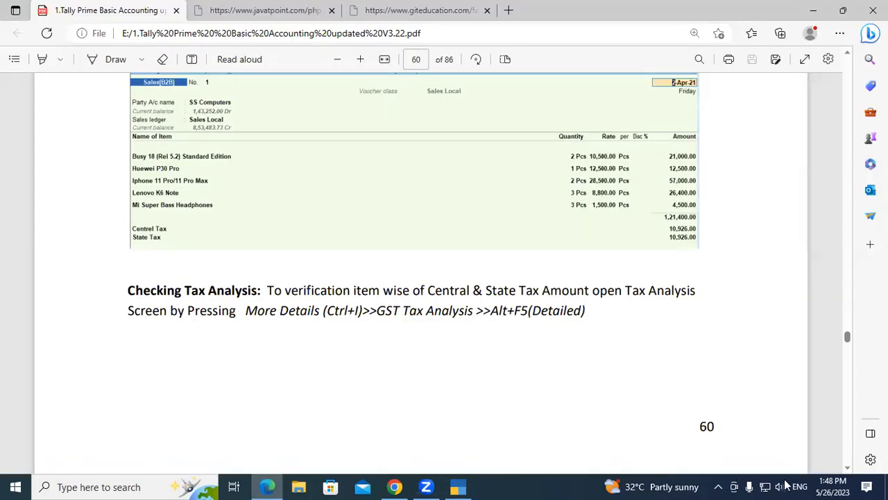
Read page 61 of the notes, covering the sample tax analysis, the B2C-001 cash sale and the Report Checking section.
scroll(849, 470, down, 5)
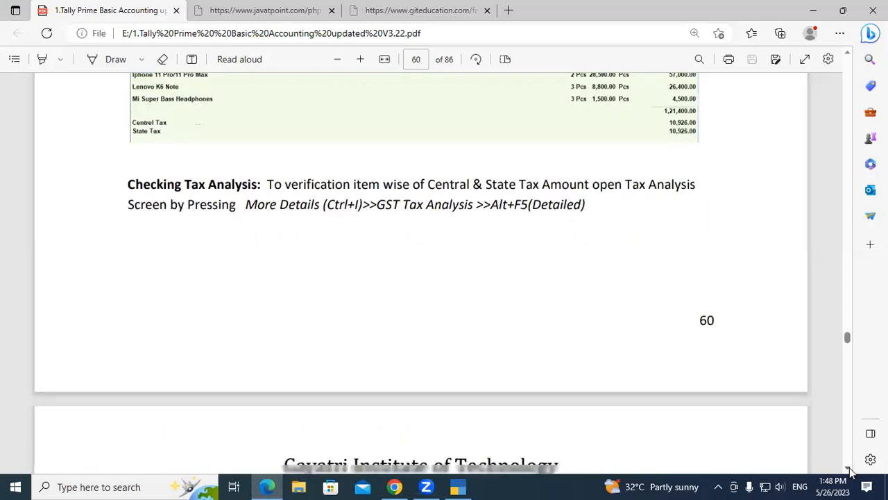
scroll(850, 471, down, 4)
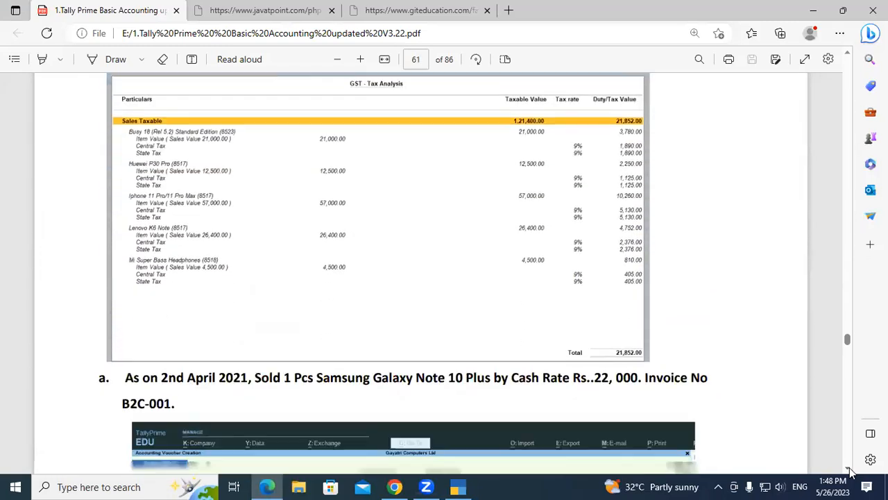
scroll(850, 471, down, 4)
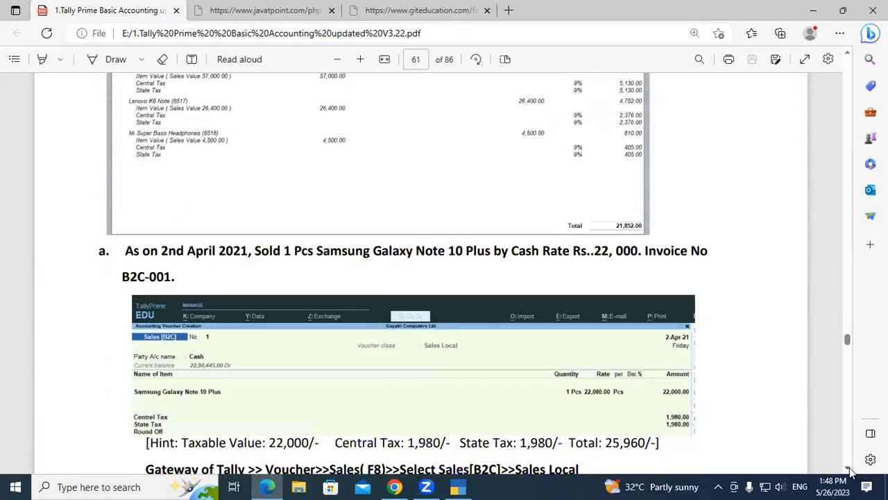
scroll(850, 470, down, 3)
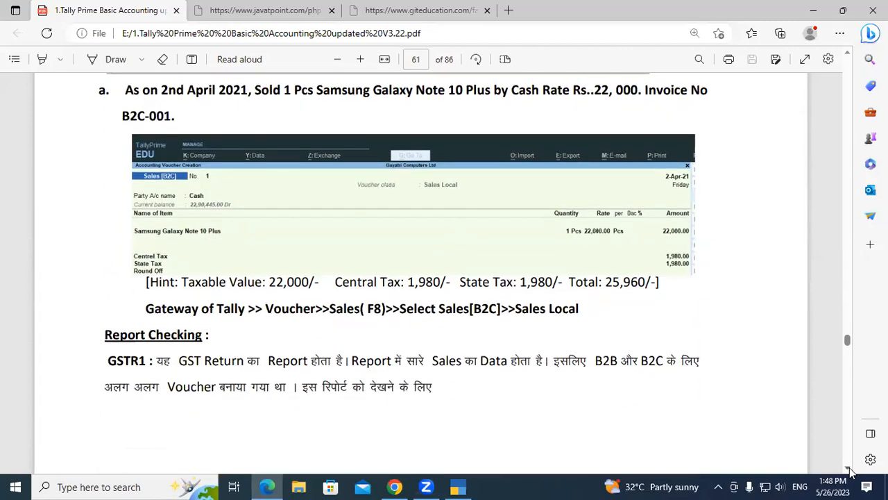
scroll(850, 470, down, 2)
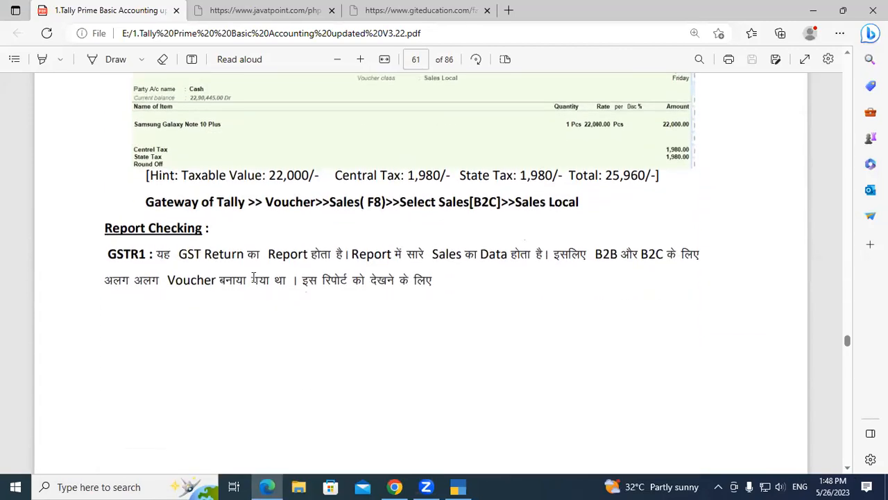
drag(108, 226, 199, 225)
click(198, 225)
Read the GSTR1 configuration instructions and the Sale B2C Large example on page 62 of the notes.
scroll(847, 470, down, 3)
scroll(845, 471, down, 5)
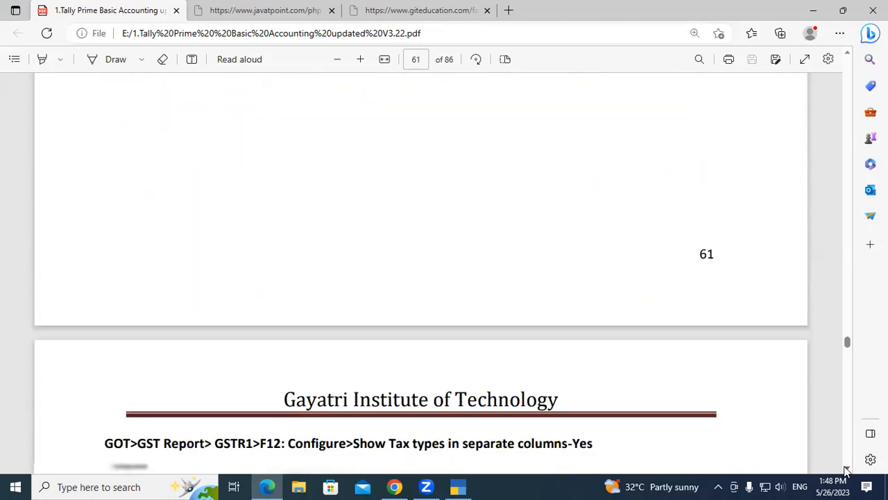
scroll(845, 470, down, 3)
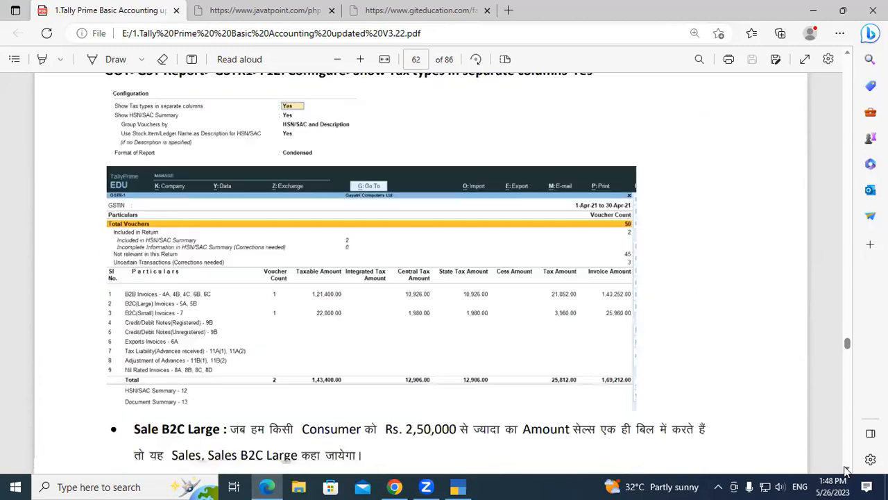
scroll(845, 470, down, 5)
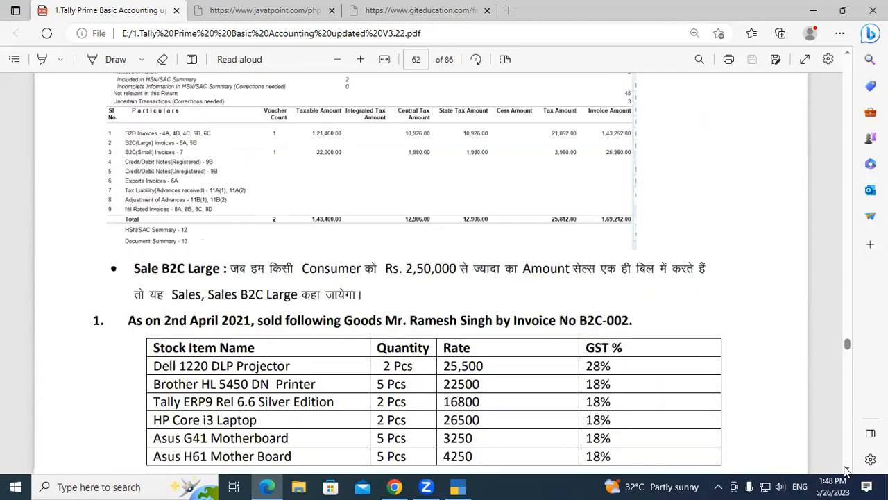
scroll(845, 470, down, 3)
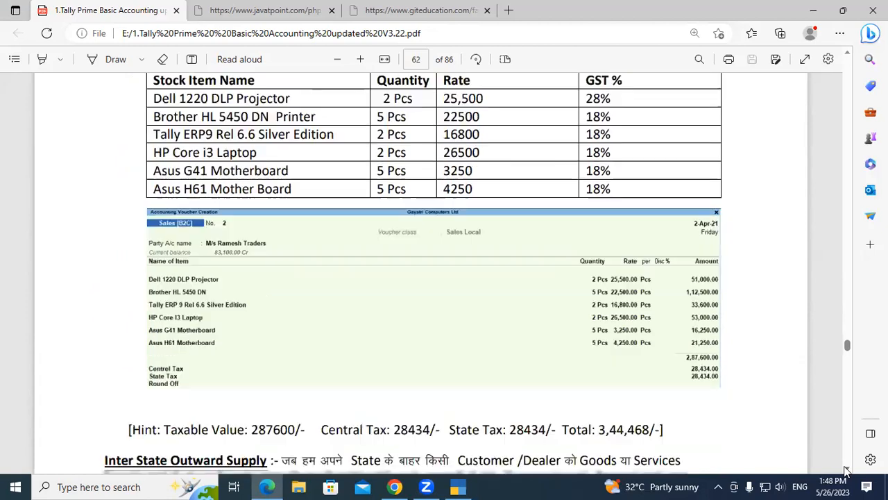
Read the Inter State Outward Supply section and its Satyam Computers transaction at the end of page 62.
scroll(845, 471, down, 1)
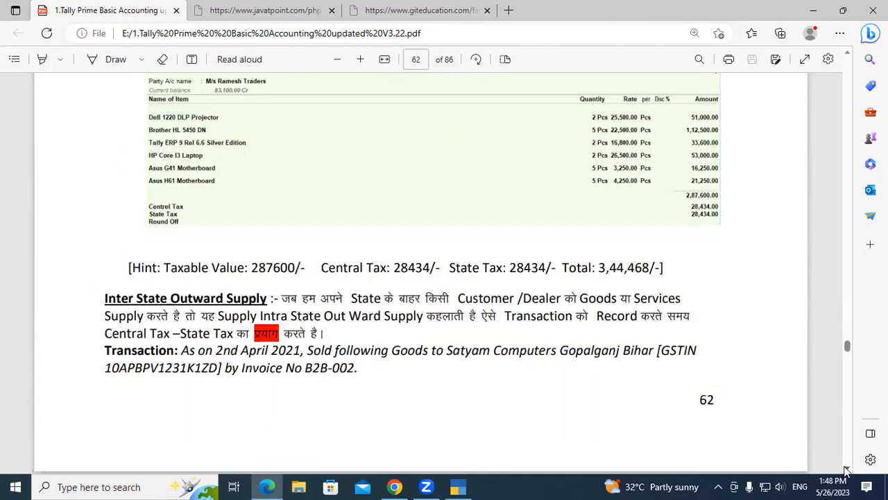
scroll(845, 471, down, 1)
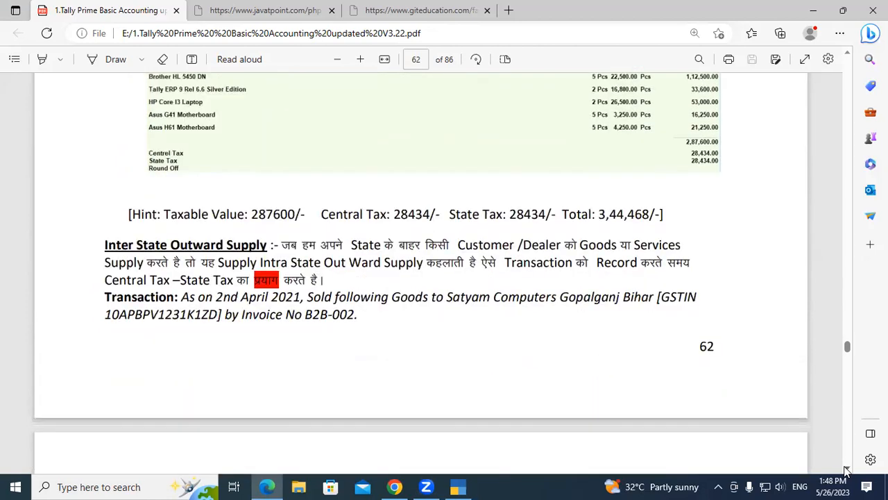
scroll(845, 470, down, 1)
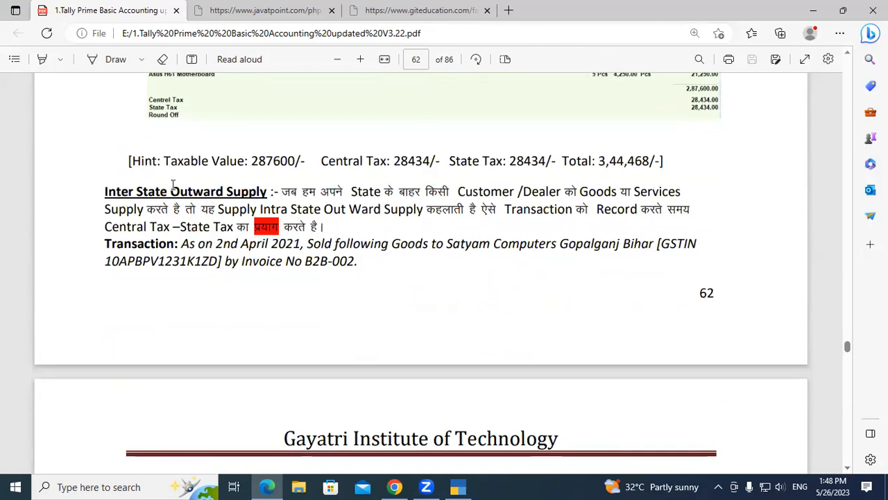
drag(104, 192, 235, 197)
click(236, 196)
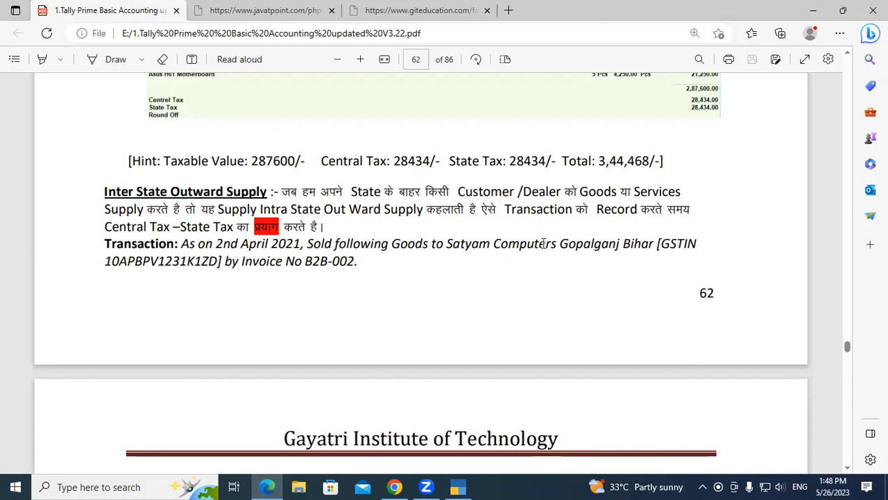
drag(104, 227, 264, 226)
click(260, 225)
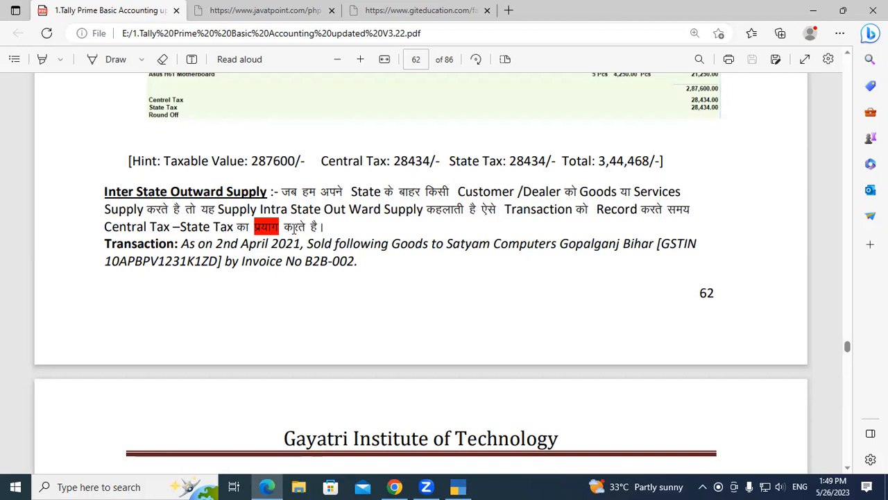
Review the Satyam Computers and HP Logic PC World sale examples on pages 63 and 64, and read the Stock Query instructions.
click(849, 472)
click(849, 472)
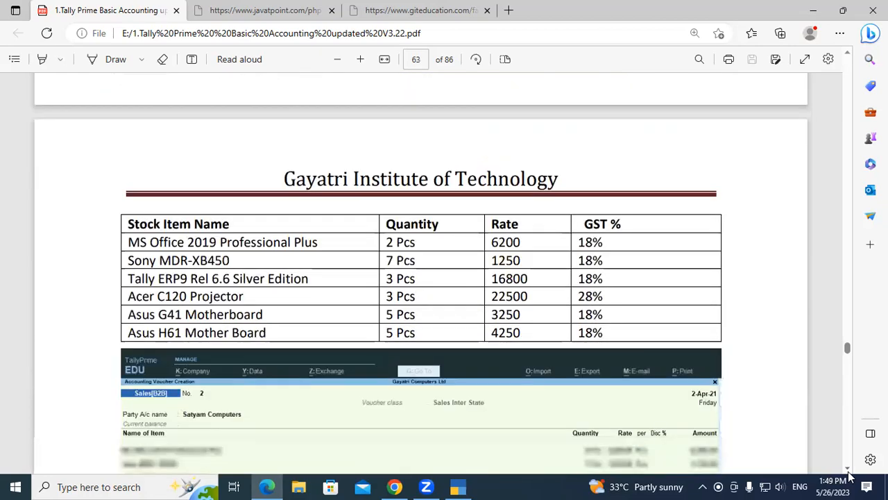
click(848, 472)
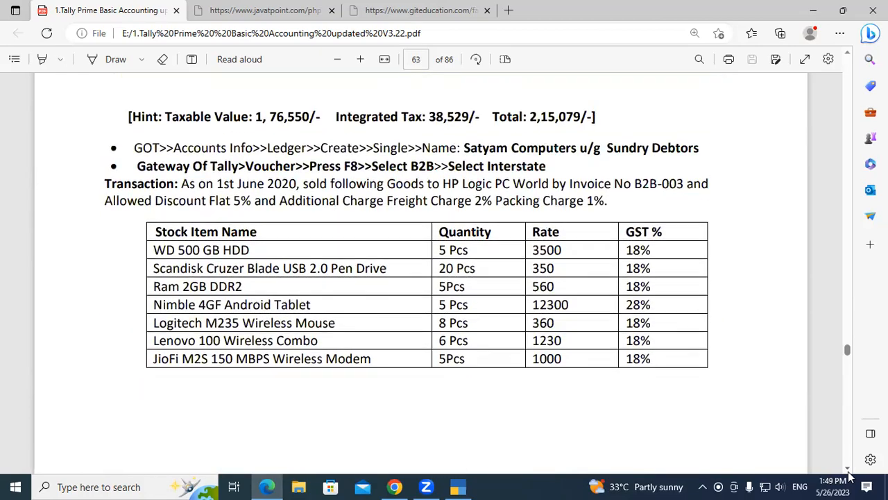
click(849, 472)
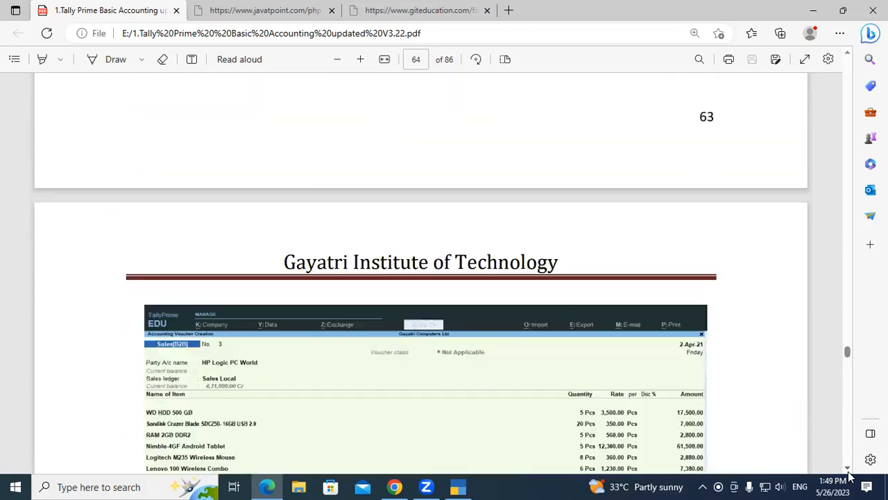
click(849, 472)
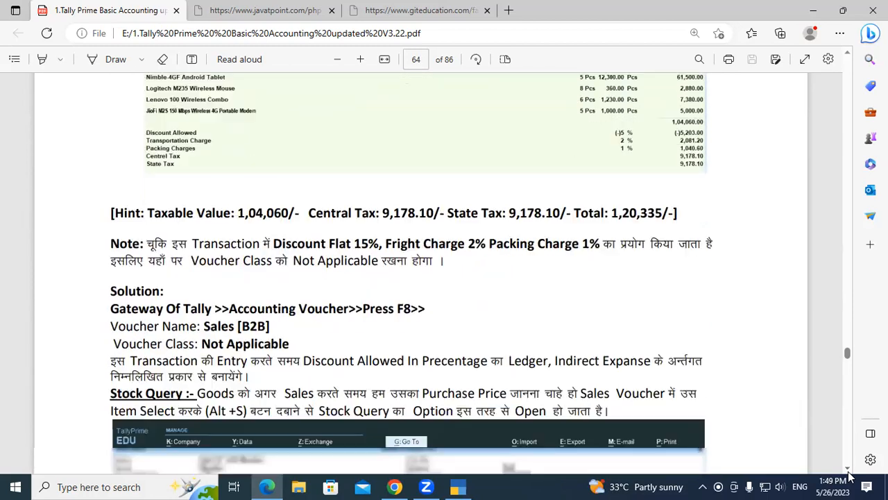
click(848, 472)
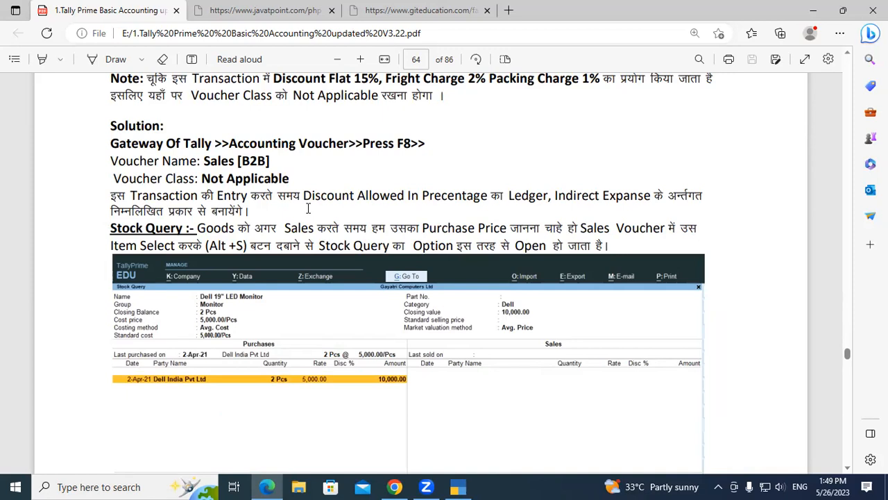
scroll(338, 196, down, 1)
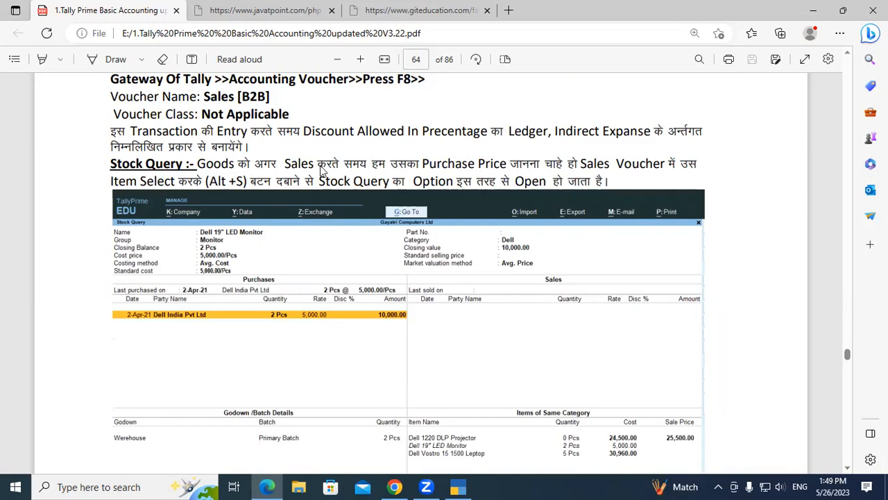
Switch to TallyPrime and select Acer India Pvt.Ltd as the party in the Sales B2B1 voucher, accepting its party details.
key(alt+Tab)
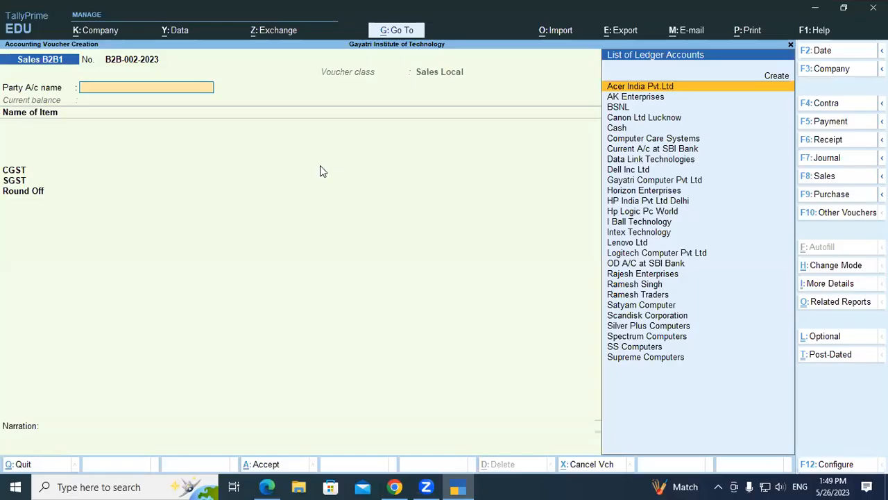
key(Return)
key(ctrl+a)
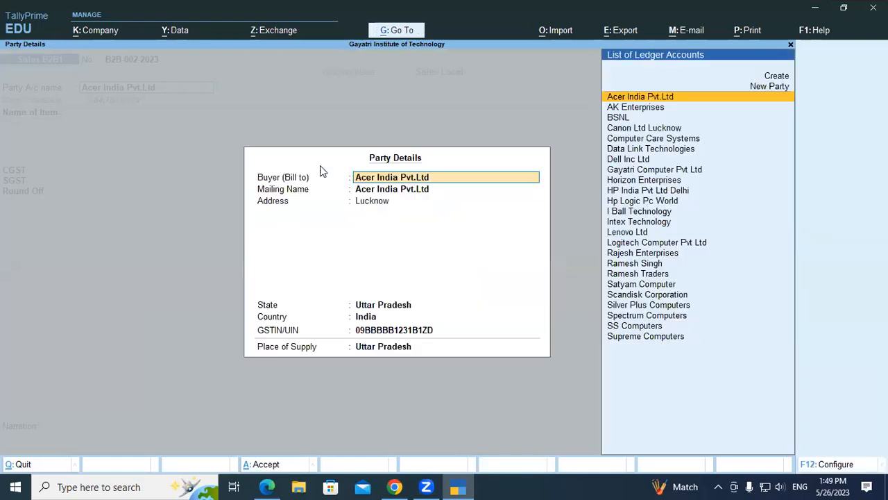
key(ctrl+a)
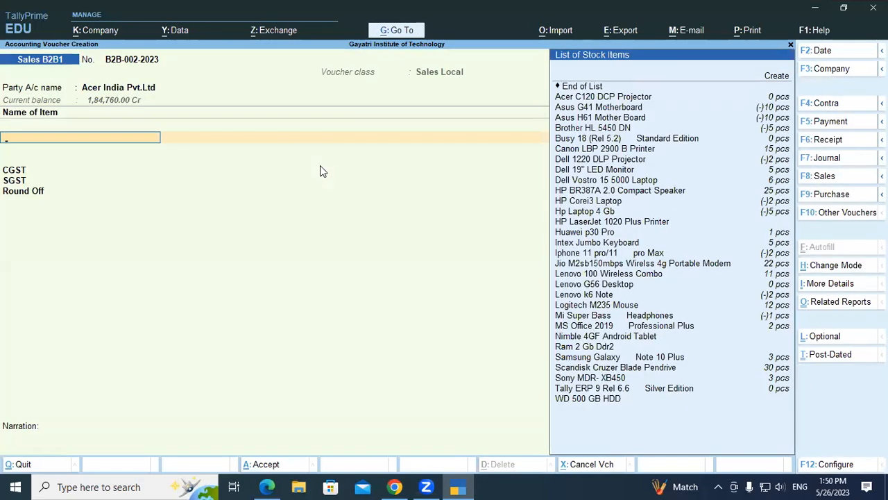
Choose Canon LBP 2900 B Printer as the voucher's stock item and quit its item allocation without entering anything.
key(Down)
key(Down)
key(Down)
key(Down)
key(Down)
key(Down)
key(Down)
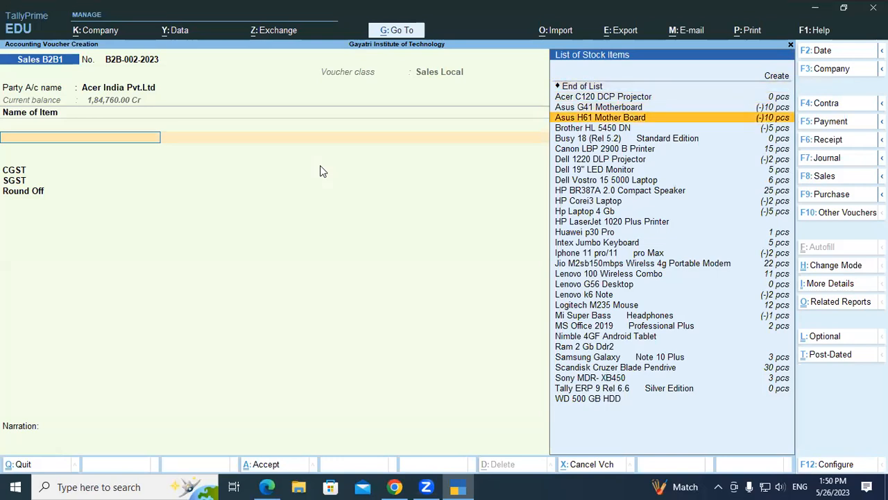
key(Down)
key(Return)
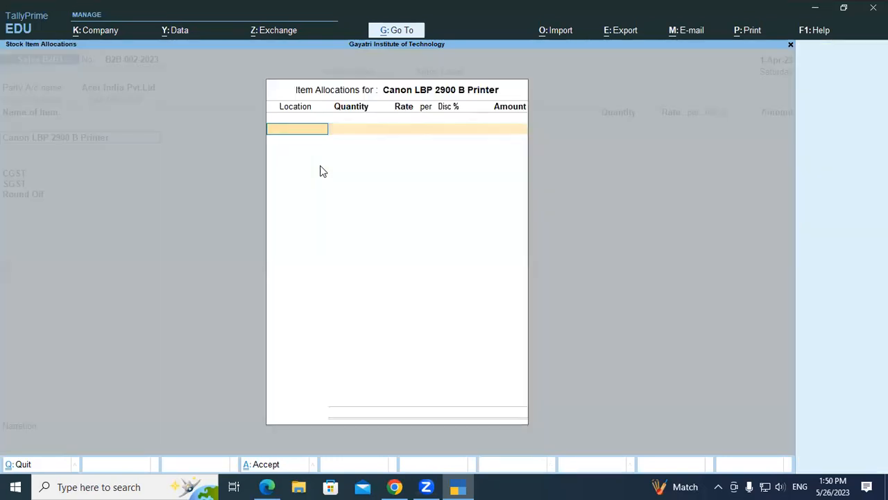
key(Escape)
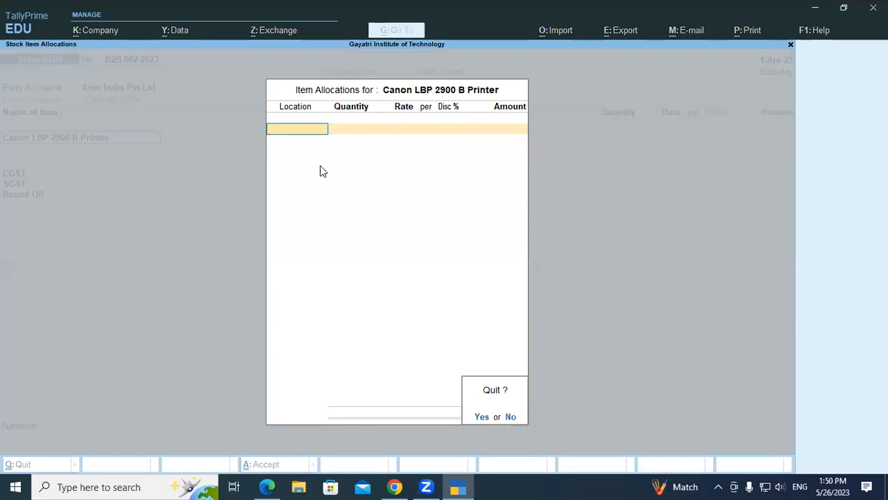
key(y)
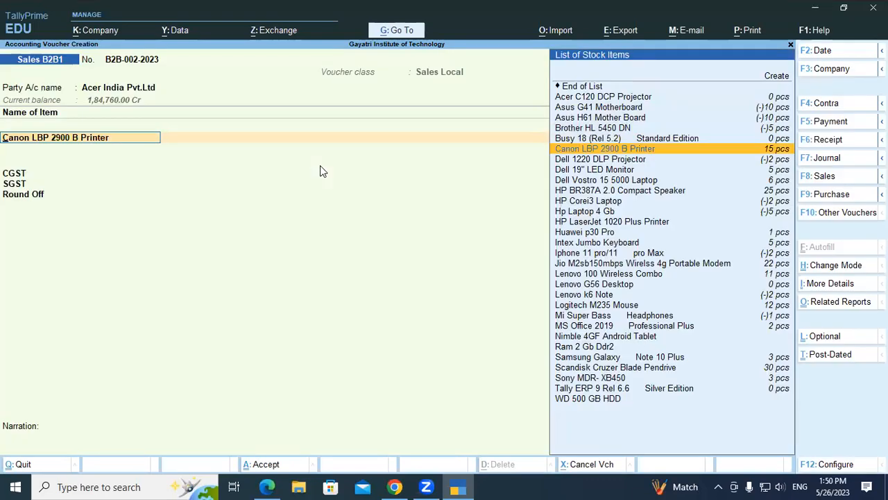
Review the Stock Query of the Canon LBP 2900 B Printer, and quit the unsaved voucher to the Gateway of Tally.
key(alt)
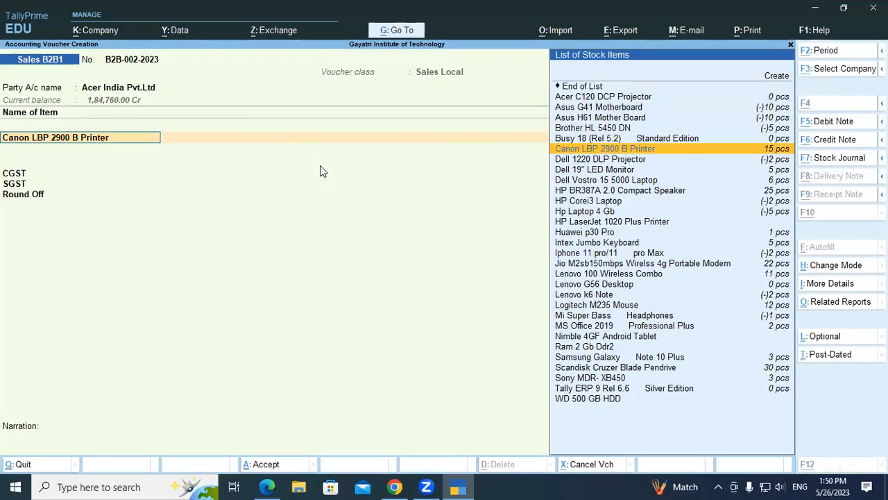
key(alt+s)
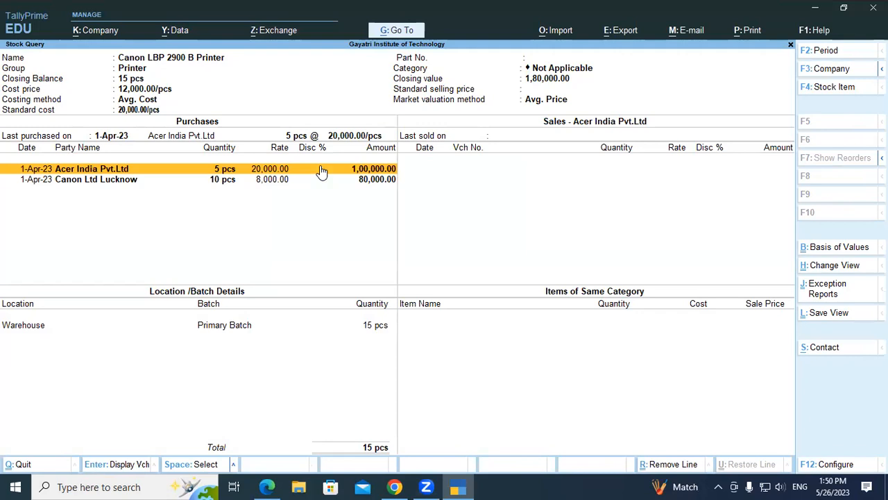
key(Escape)
key(Escape)
key(Escape)
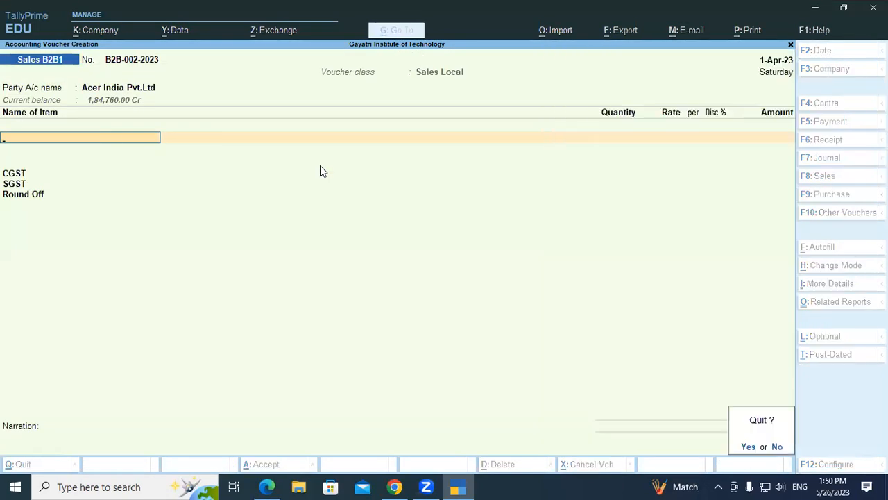
key(Return)
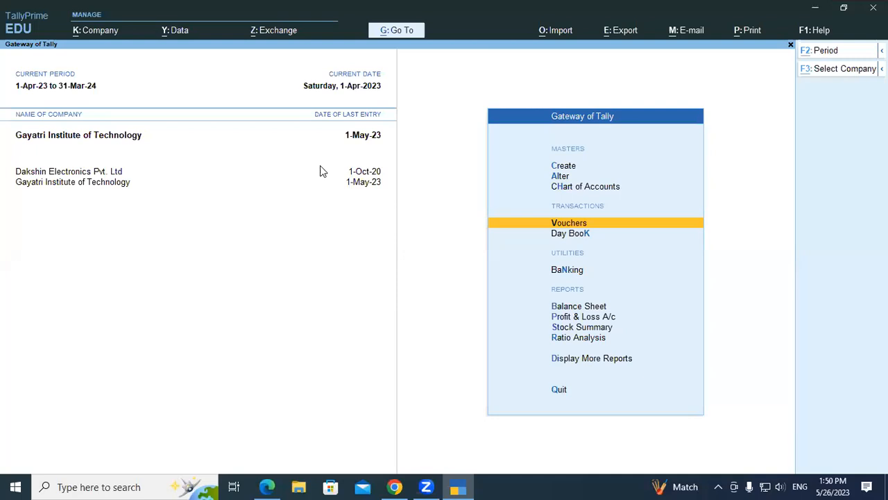
Switch back to the PDF notes and read the Invoice Printing section at the end of page 64.
key(alt+Tab)
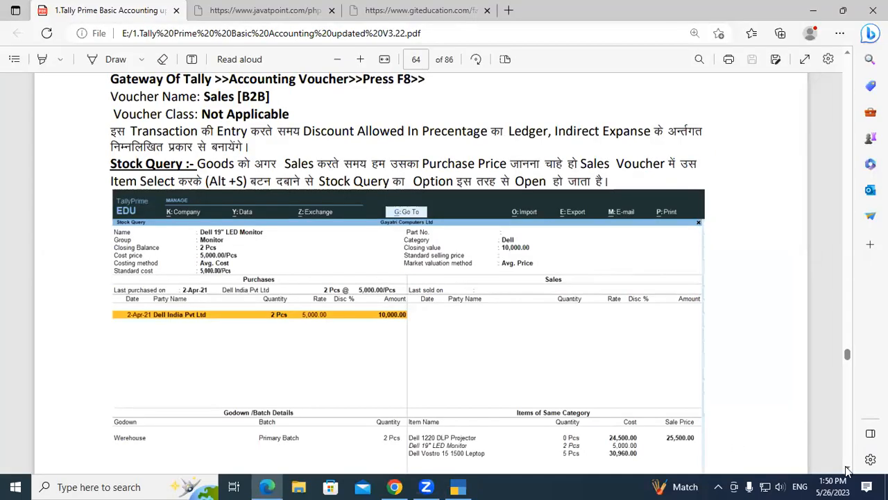
scroll(847, 470, down, 3)
scroll(848, 471, down, 2)
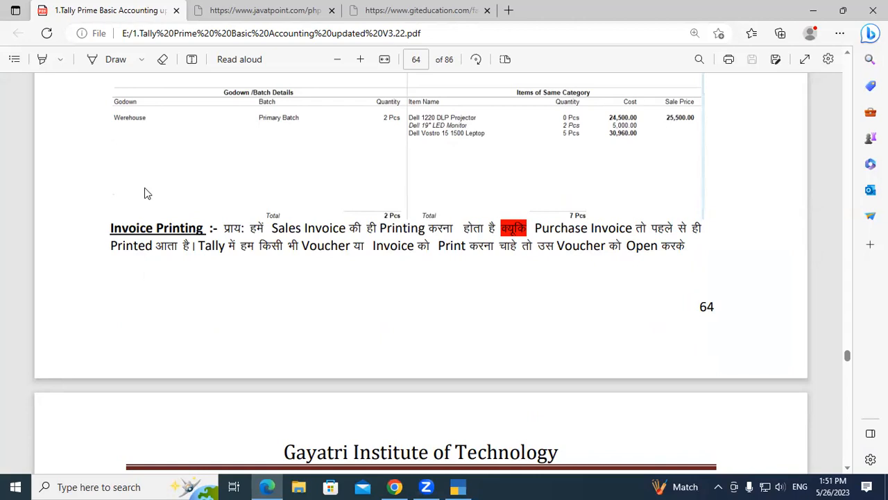
drag(110, 228, 203, 228)
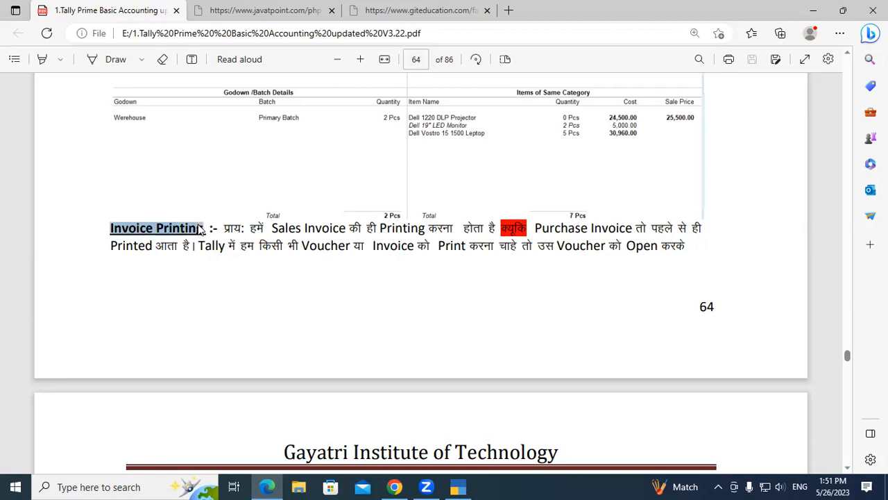
click(201, 229)
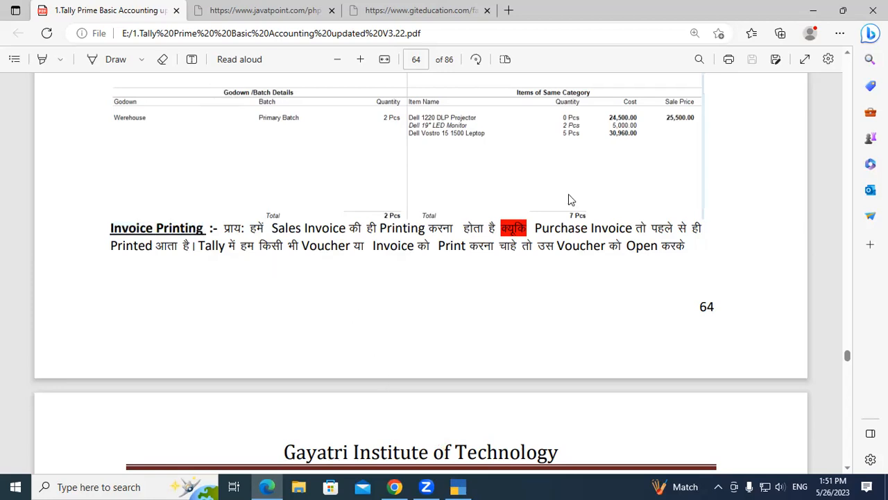
Switch to TallyPrime and open the Sales B2B1 voucher type for alteration.
key(alt+Tab)
key(Return)
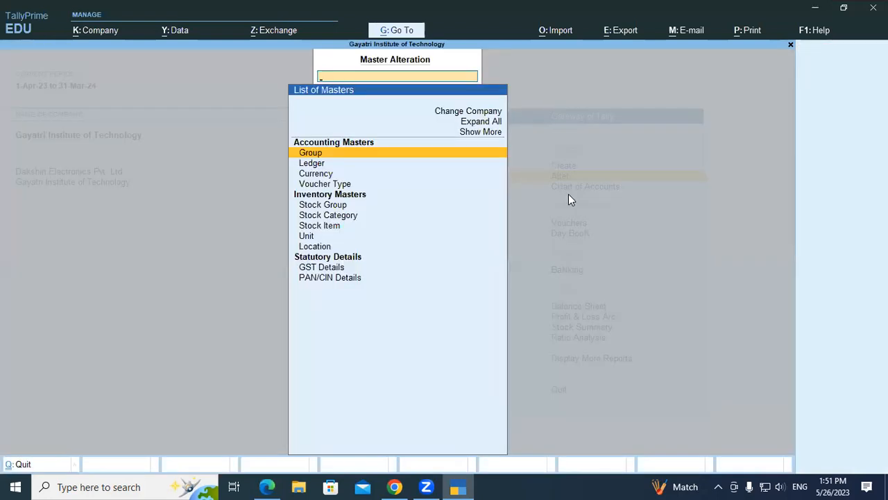
key(Down)
key(Down)
key(Down)
key(Return)
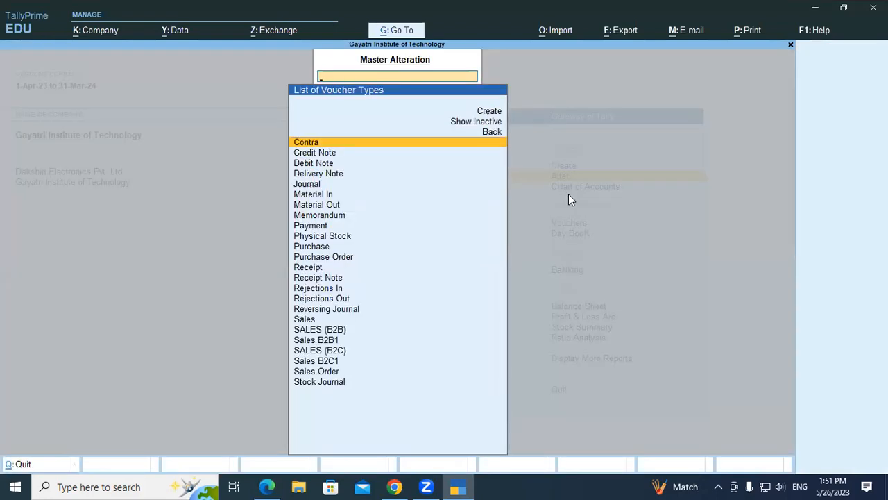
text(Sale)
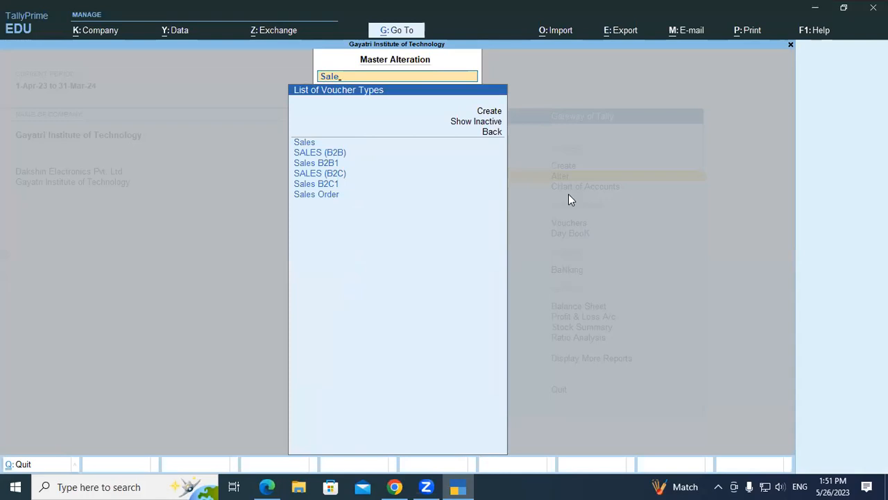
key(Down)
key(Down)
key(Return)
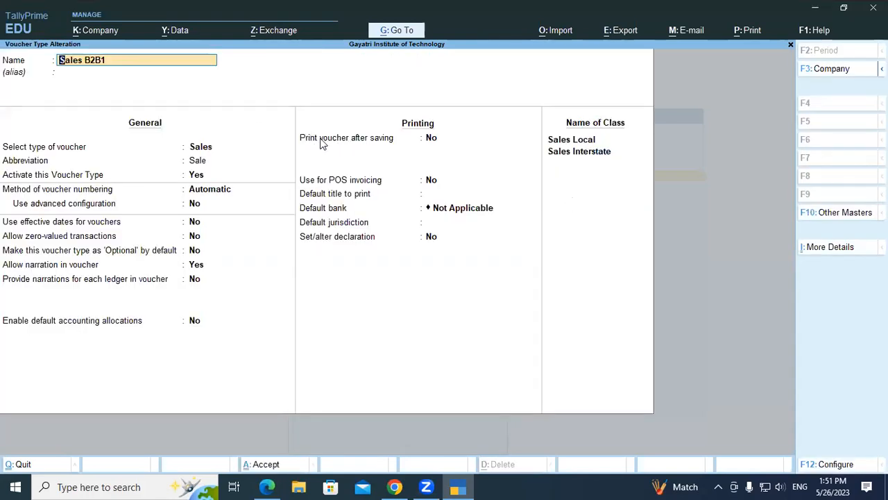
Set Print voucher after saving to Yes for Sales B2B1, save the voucher type, and return to the Gateway of Tally.
click(430, 141)
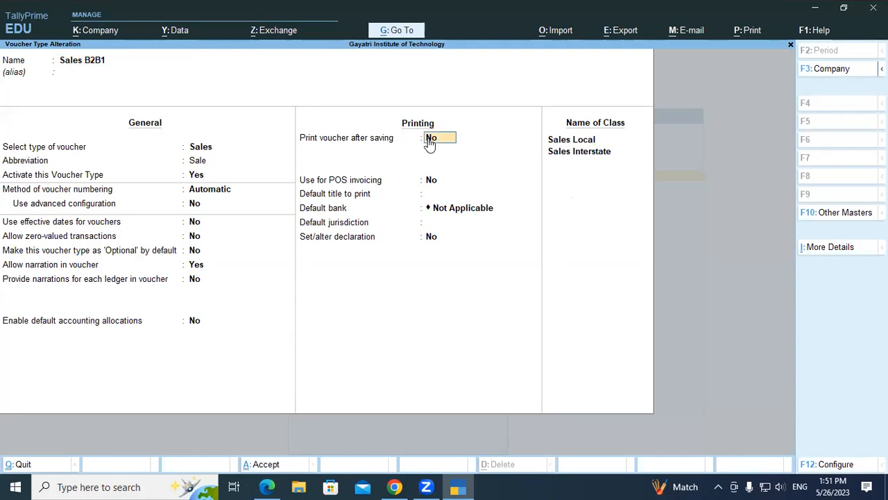
key(y)
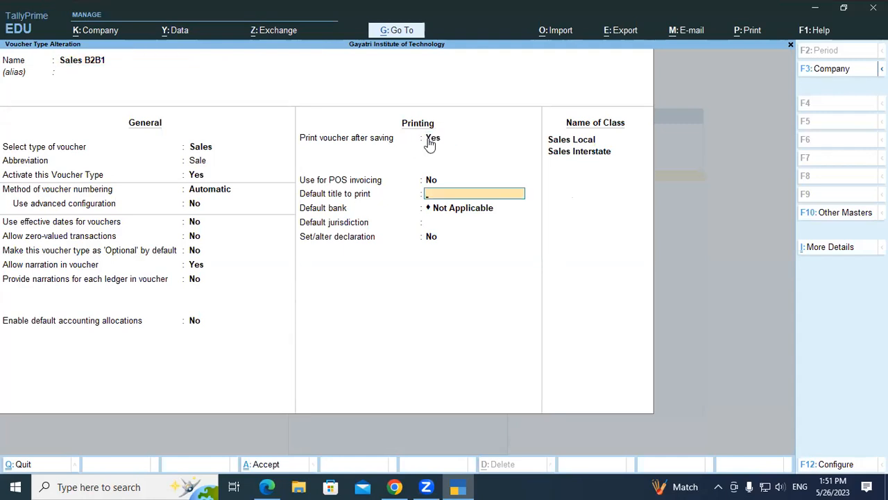
key(ctrl+a)
key(Escape)
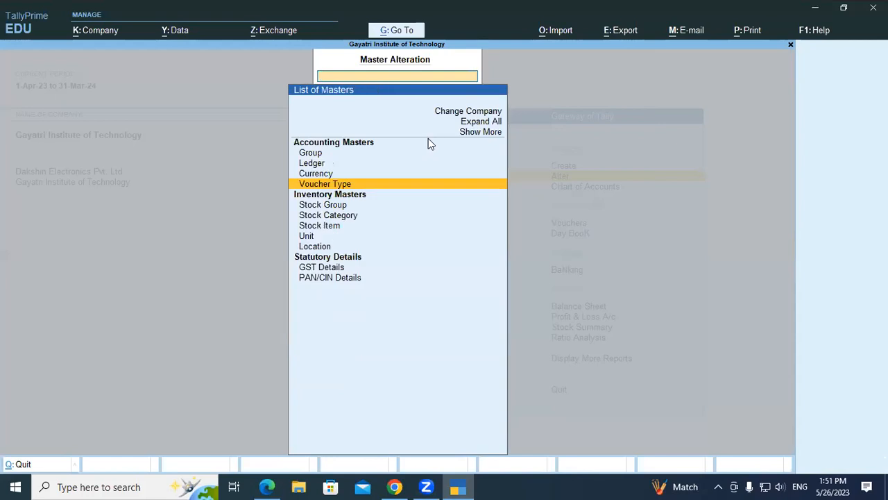
key(Escape)
Start a Sales B2B1 voucher for Acer India Pvt.Ltd, accepting its dispatch and party details without changes.
key(Down)
key(Down)
key(Down)
key(Up)
key(Return)
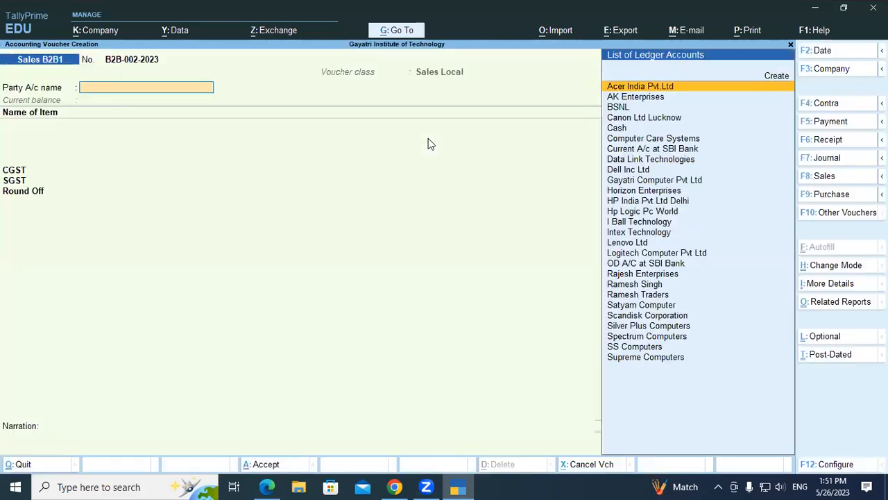
key(Return)
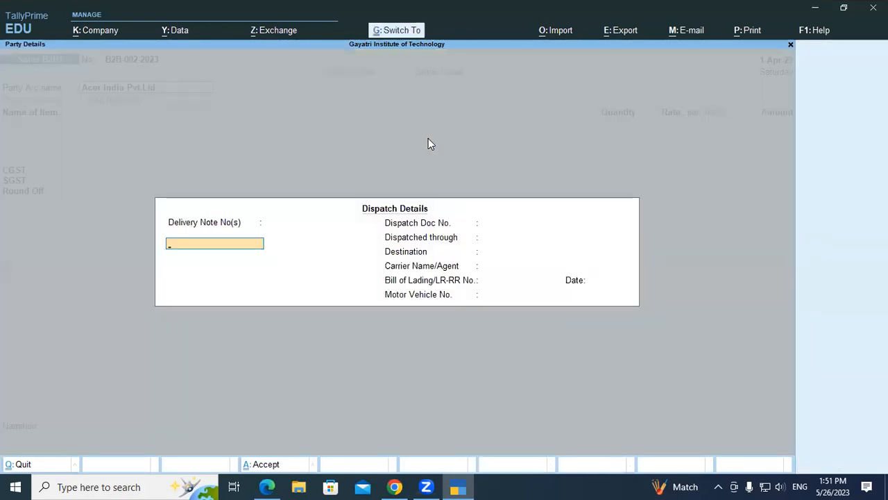
key(ctrl+a)
key(ctrl+a)
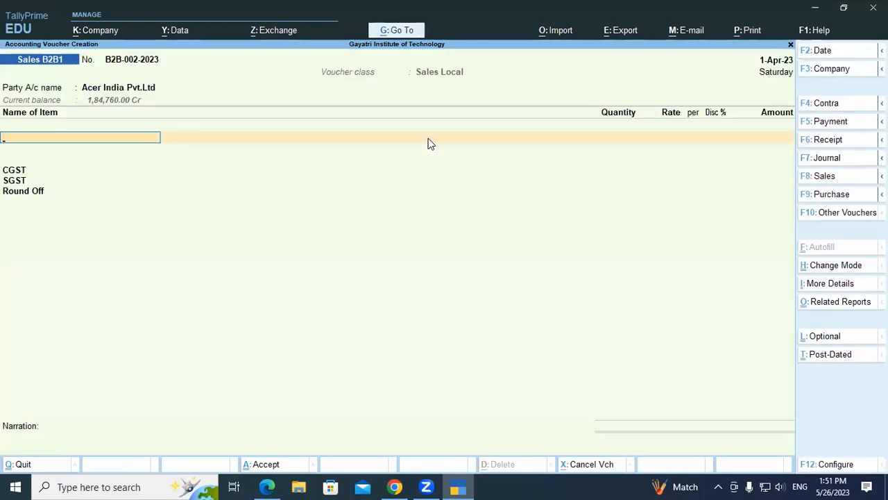
Choose Dell Vostro 15 5000 Laptop as the sales voucher's stock item.
key(Down)
key(Down)
key(Down)
key(Down)
key(Down)
key(Down)
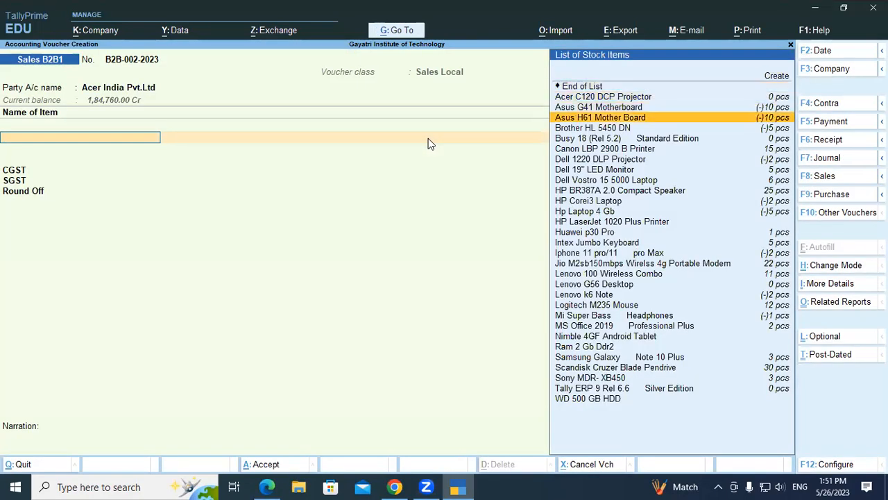
key(Down)
key(Down)
key(Down)
key(Down)
key(Return)
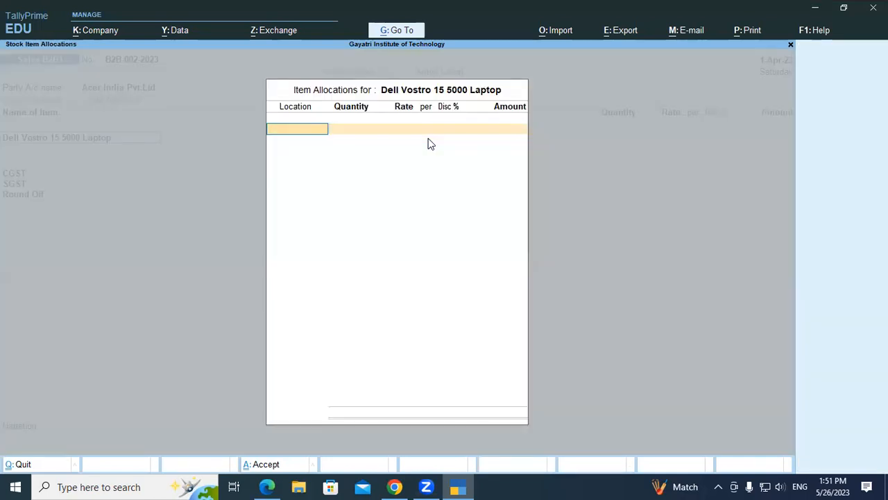
Allocate 2 pcs of the laptop from Warehouse at a rate of 12,200 and accept the item allocation.
key(Down)
key(Down)
key(Down)
key(Down)
key(Return)
text(2)
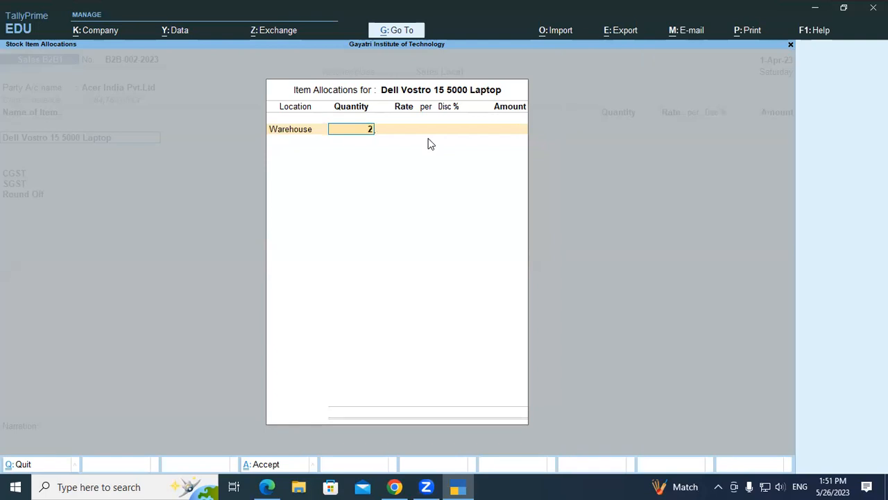
key(Return)
text(12,2)
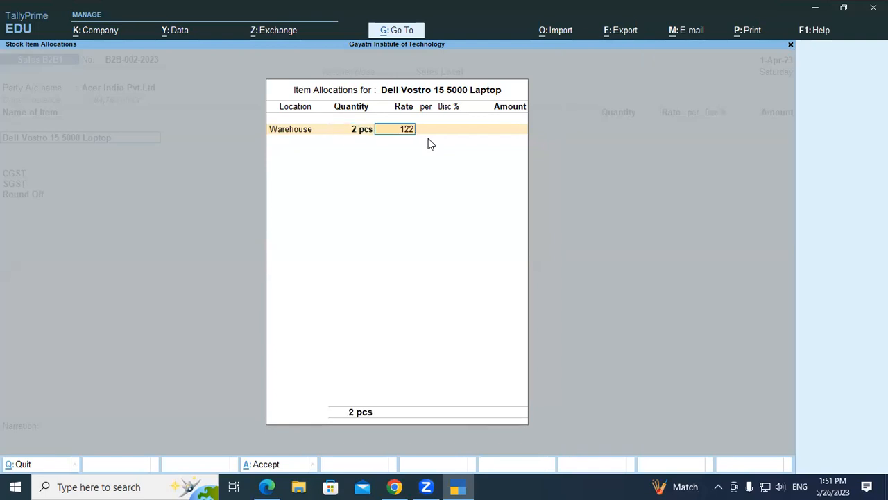
text(00)
key(Return)
key(Return)
key(Return)
key(Return)
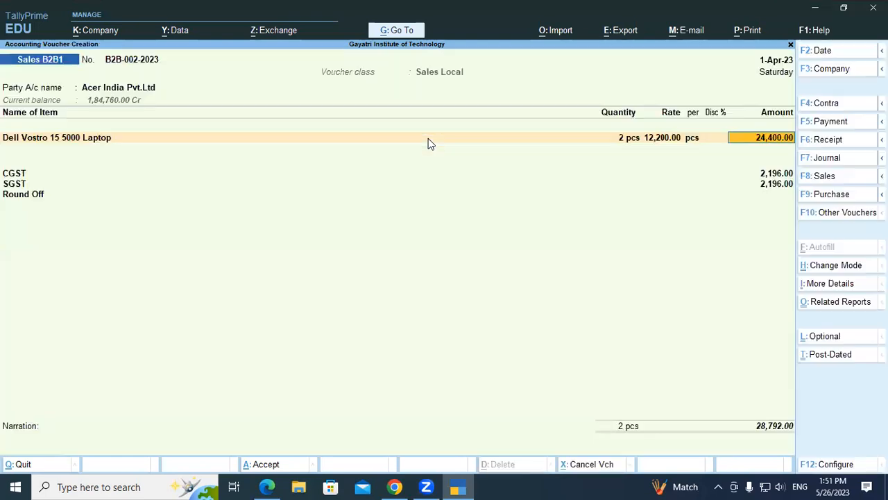
Accept the bill-wise details for Acer India Pvt.Ltd as a New Ref and save the sales voucher without narration.
key(Return)
key(Return)
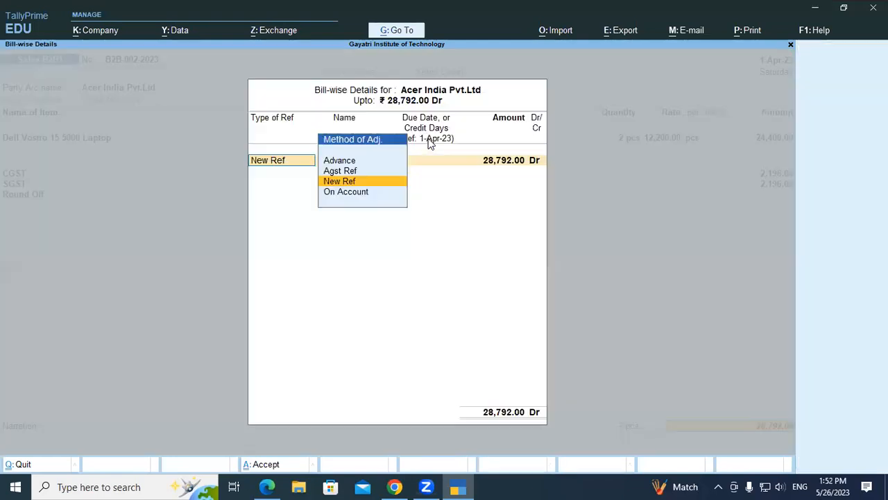
key(Return)
key(Return)
key(Return)
key(Return)
key(Return)
key(Return)
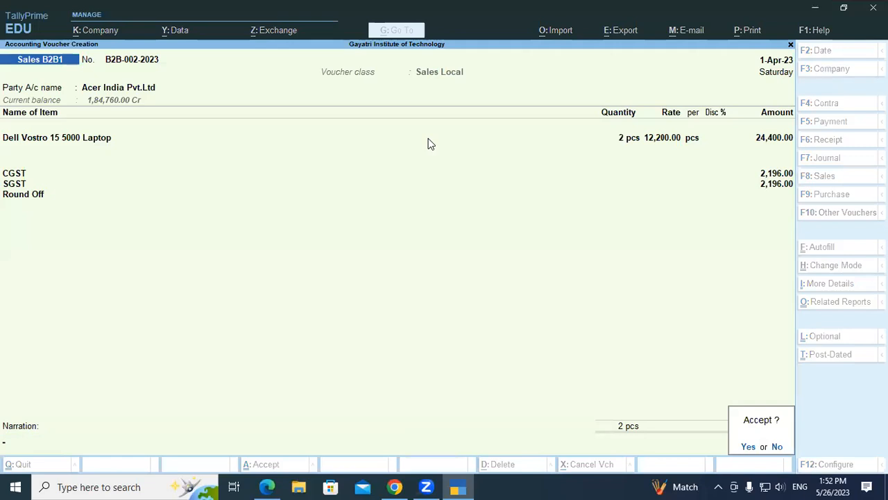
key(Return)
Try to print the saved invoice, cancel its PDF output file, and quit to the Gateway of Tally.
key(Return)
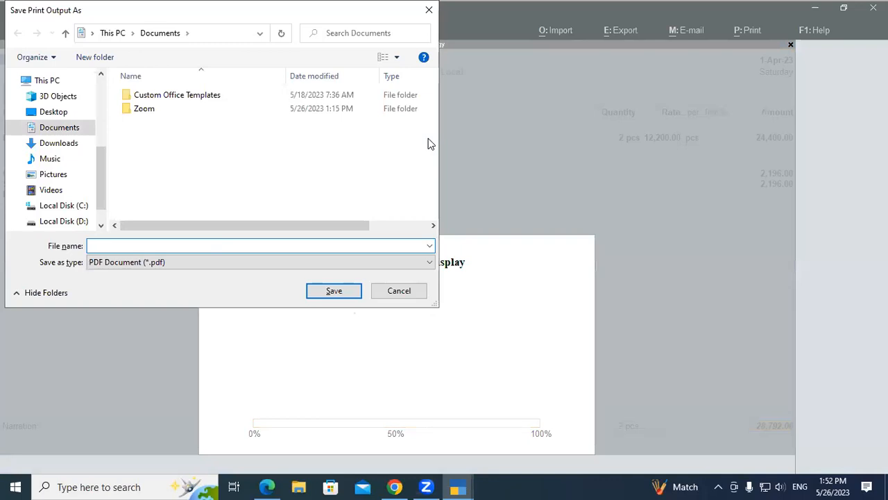
click(402, 290)
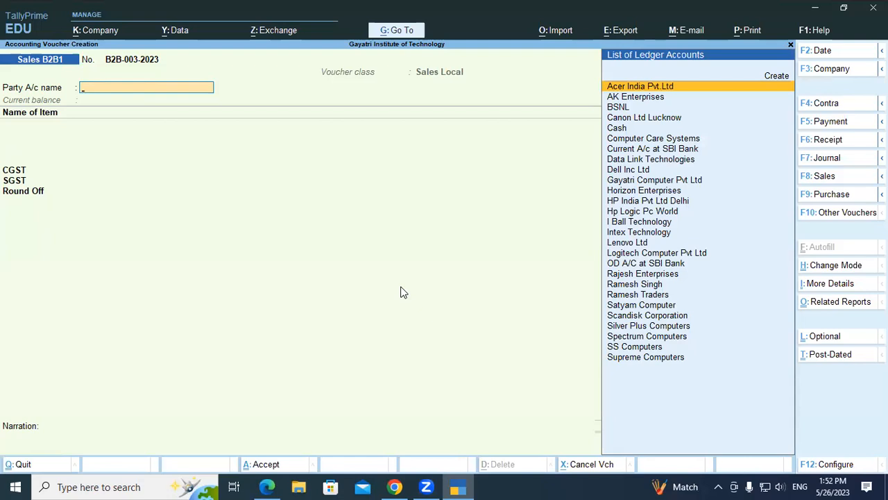
key(Escape)
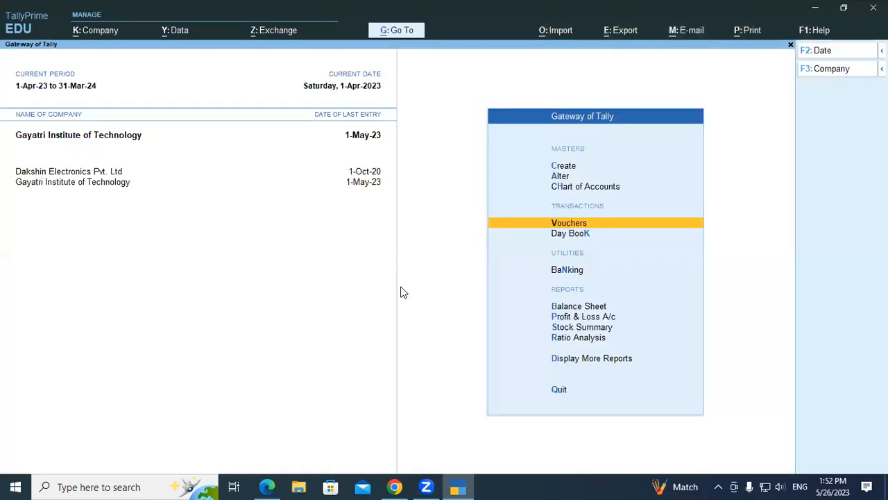
Switch back to the PDF notes and read the Supplier Inclusive Of Tax section on page 65, selecting its heading.
click(267, 487)
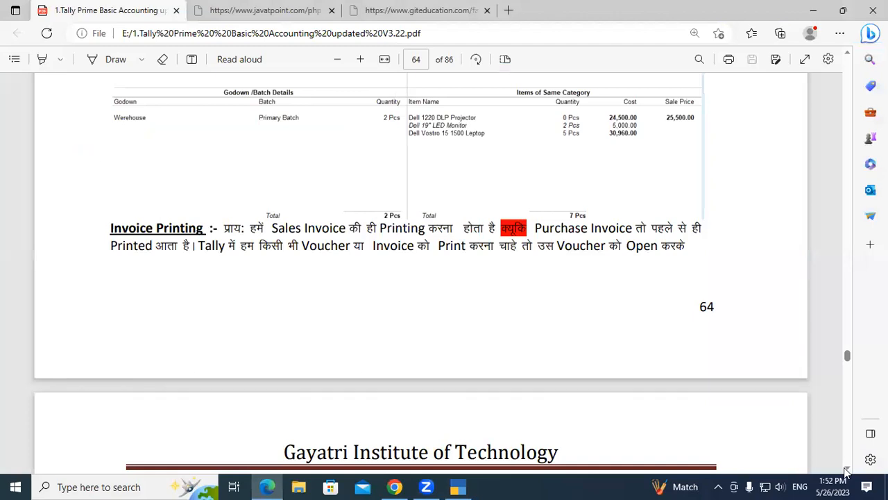
scroll(845, 471, down, 10)
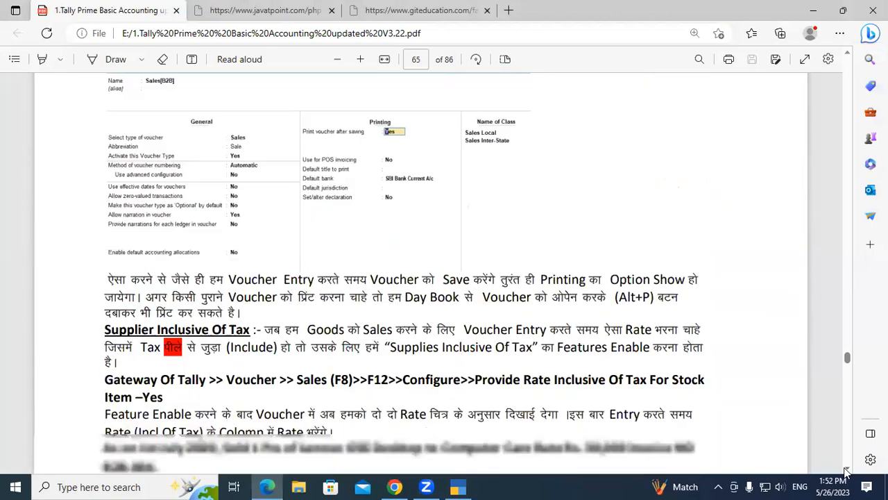
scroll(845, 471, down, 3)
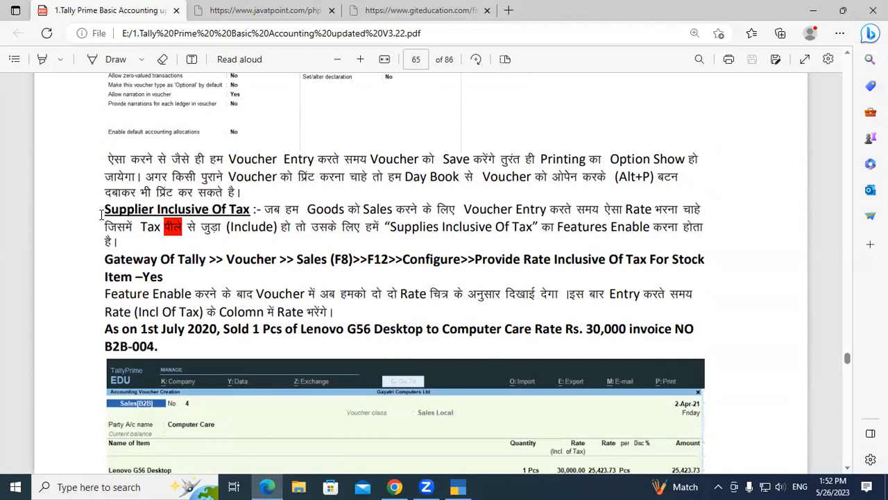
drag(104, 212, 253, 214)
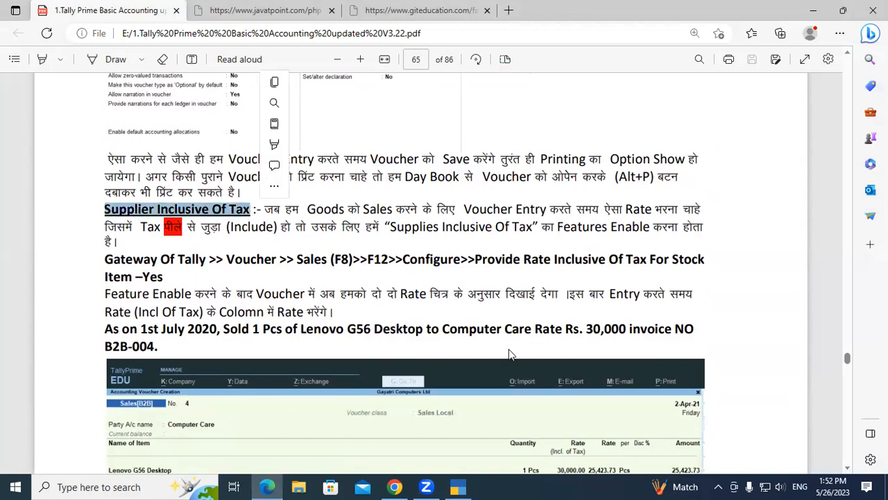